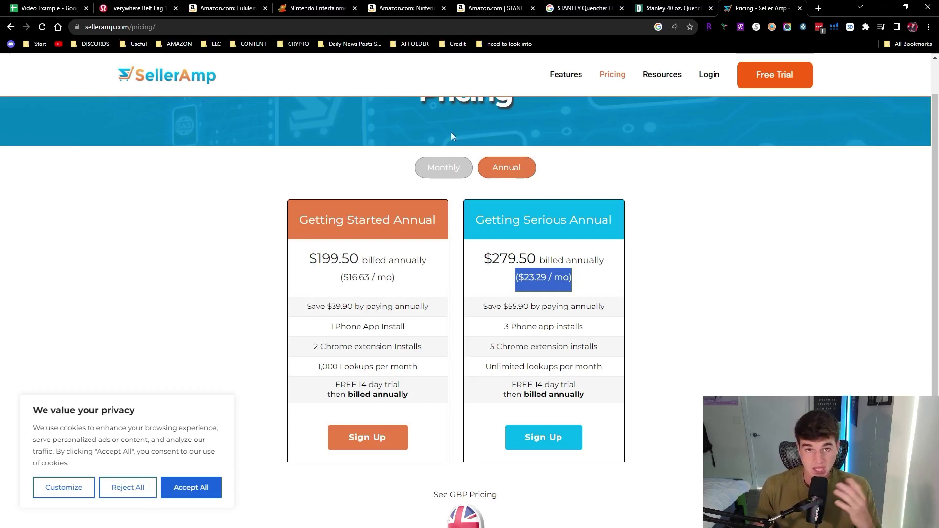
# Step: Switch to the Lululemon Everywhere Belt Bag's Amazon listing and toggle the SellerAmp panel off and back on beside it
pyautogui.click(223, 6)
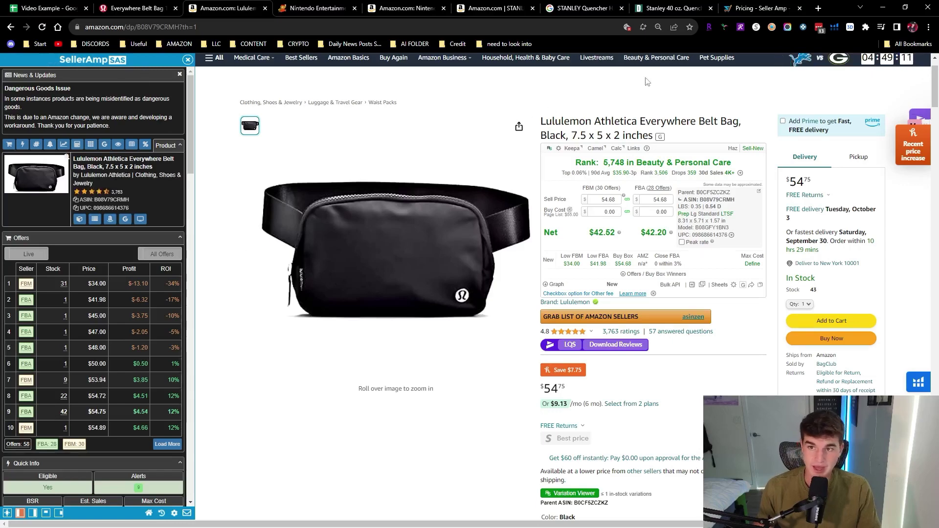
pyautogui.click(773, 26)
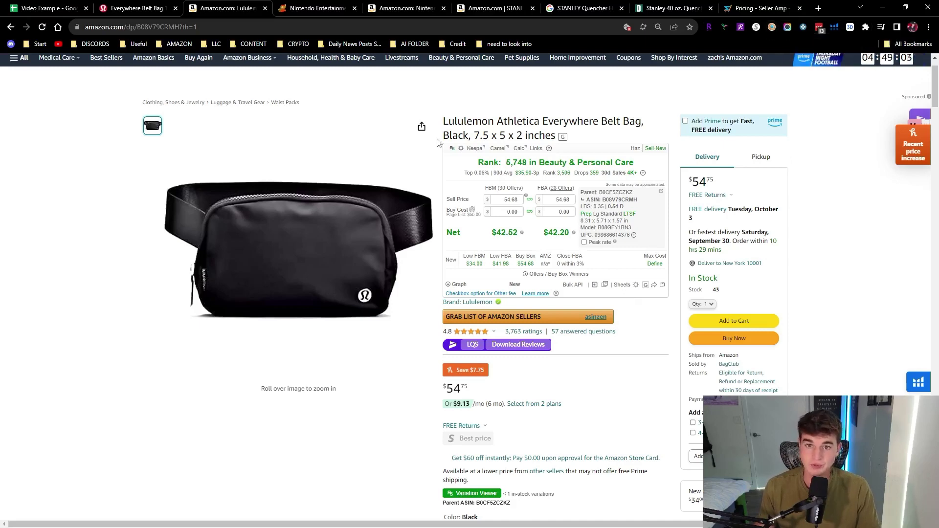
pyautogui.scroll(1, 439, 142)
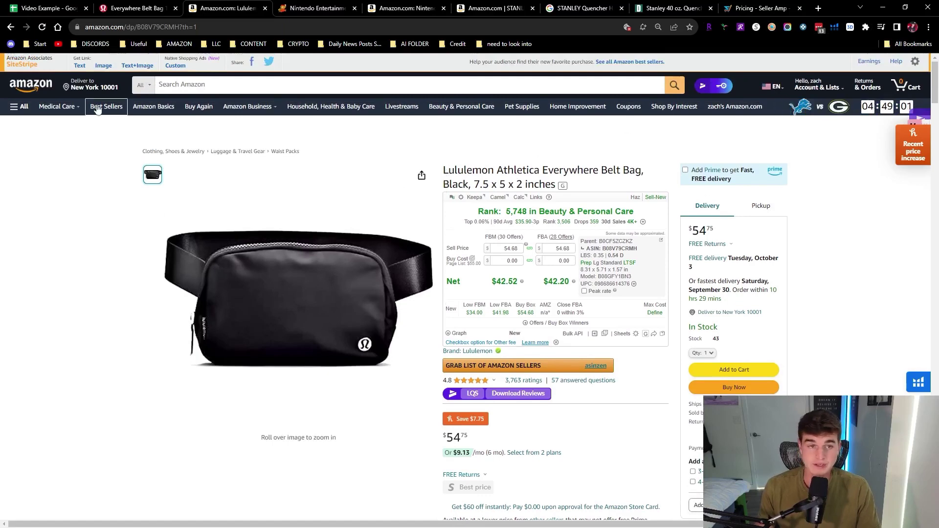
pyautogui.moveTo(435, 166); pyautogui.dragTo(482, 170)
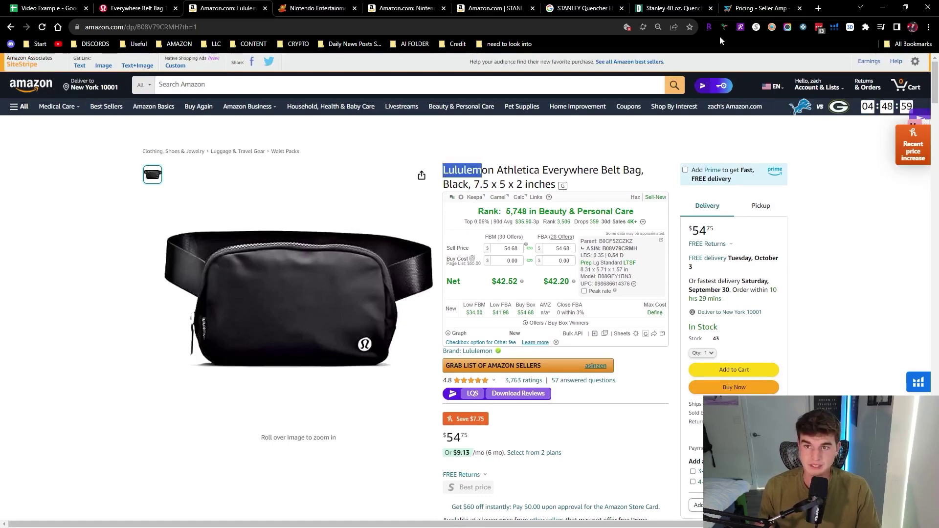
pyautogui.click(725, 27)
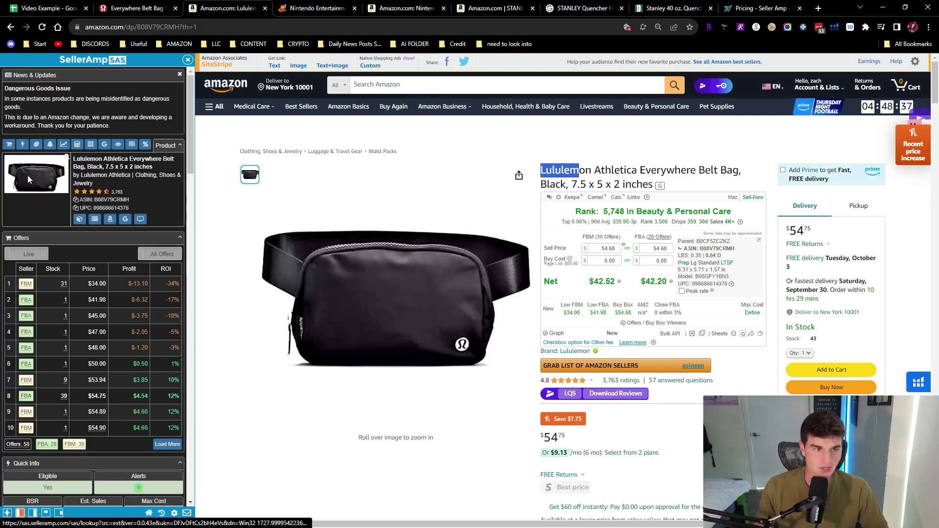
# Step: Check the product's dimensions in SellerAmp, open its Amazon product page from there, and close the duplicate page
pyautogui.scroll(-1, 78, 186)
pyautogui.scroll(1, 75, 177)
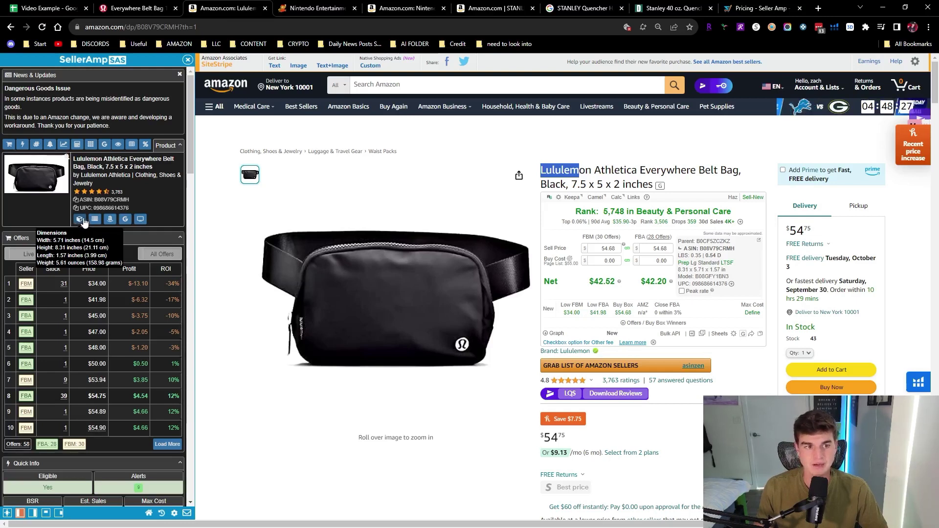
pyautogui.moveTo(98, 223)
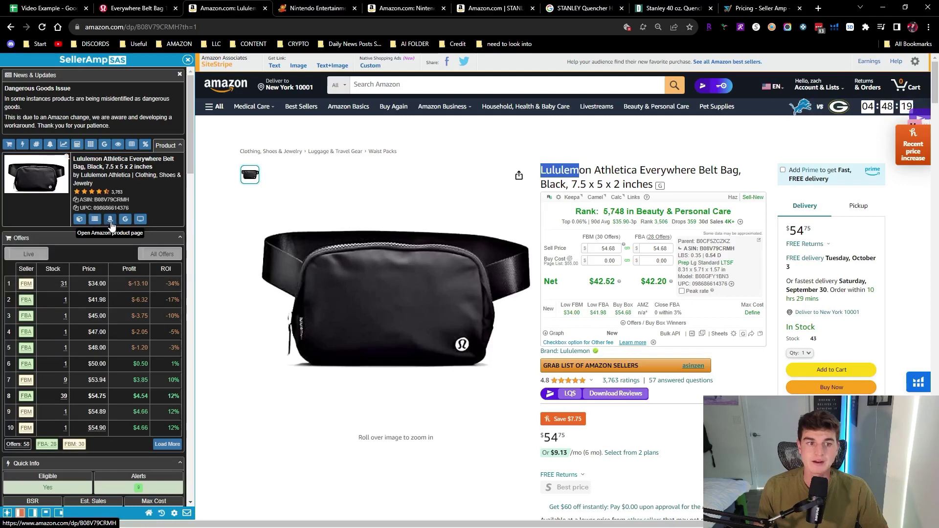
pyautogui.click(110, 220)
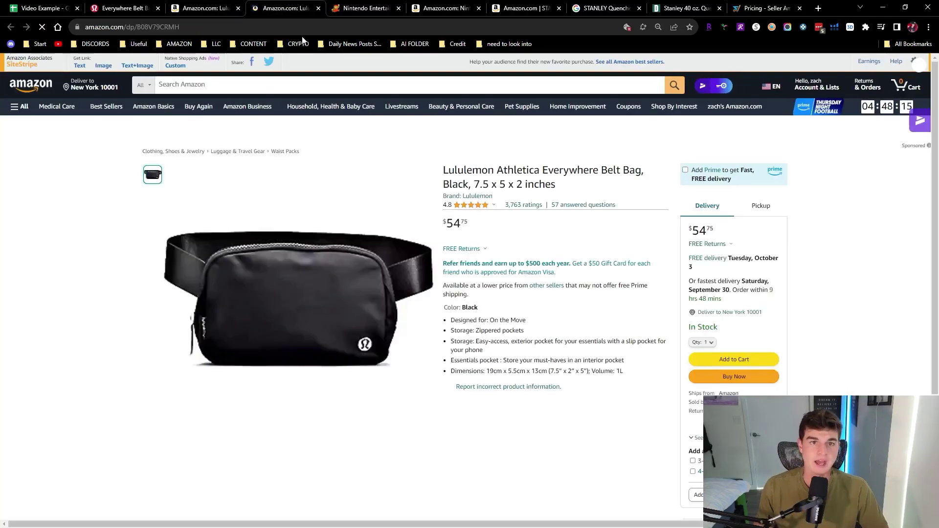
pyautogui.click(318, 8)
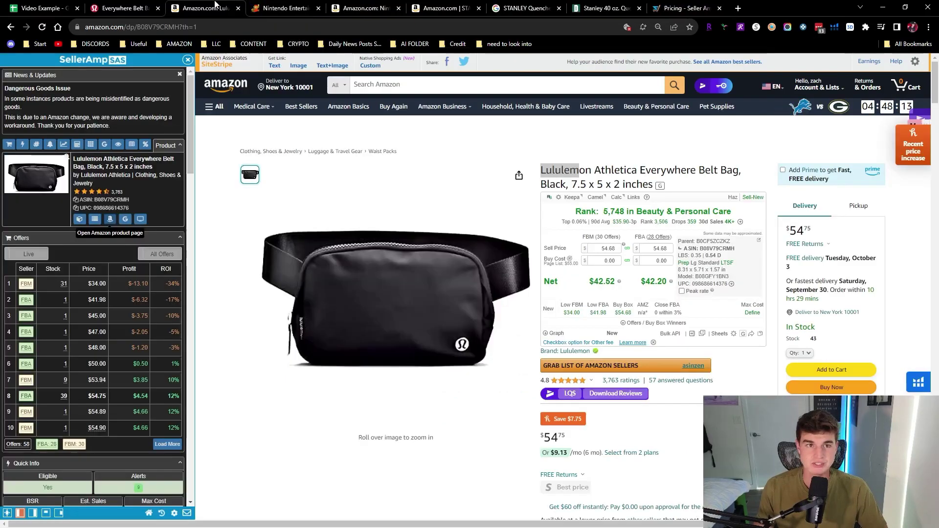
# Step: Run SellerAmp's Google search for the belt bag, look over the retailer results, and return to the Amazon listing
pyautogui.click(126, 221)
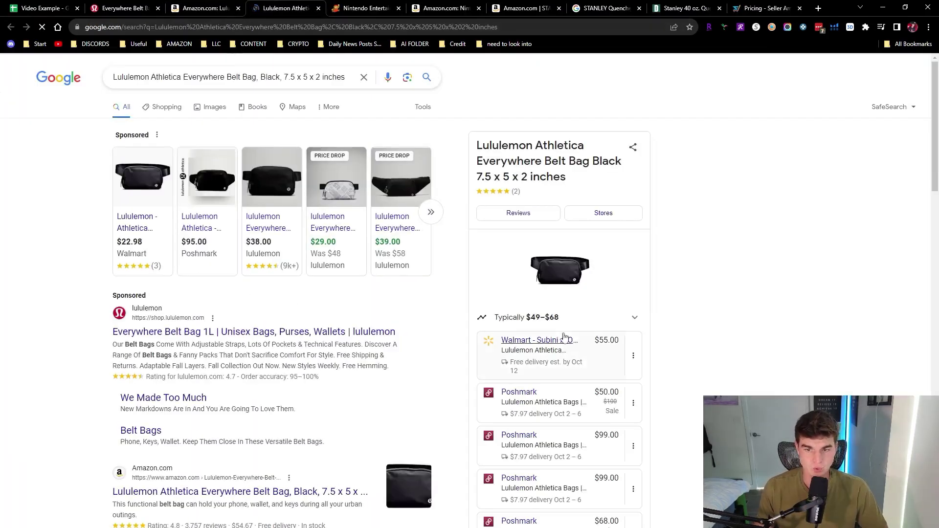
pyautogui.scroll(-1, 149, 200)
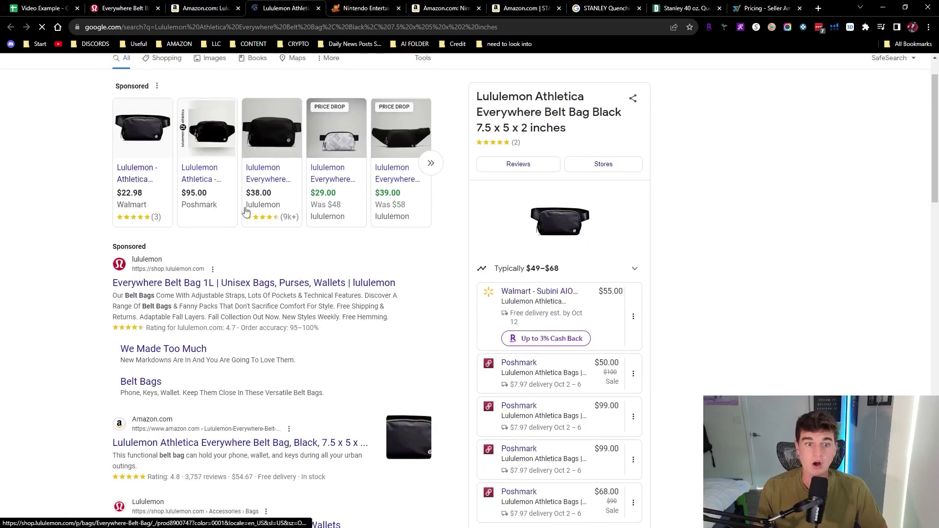
pyautogui.click(215, 6)
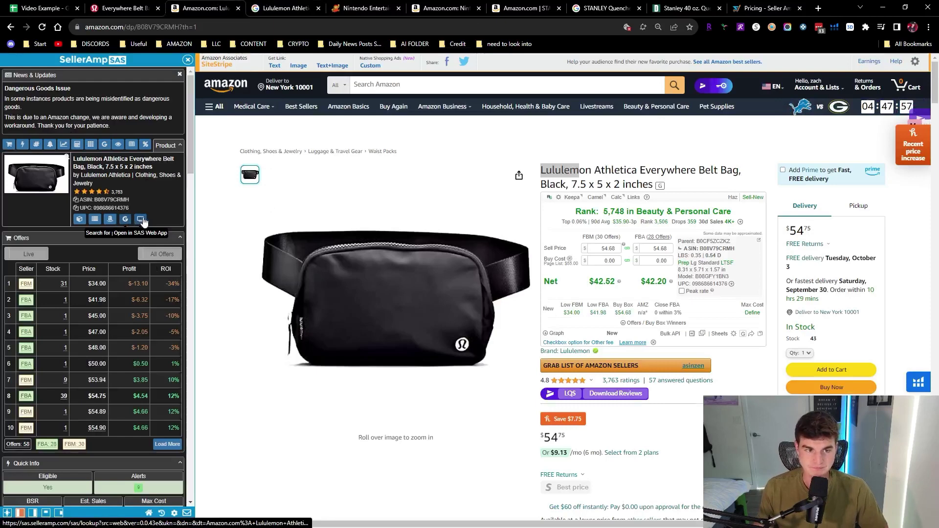
# Step: Open the belt bag in the SAS web app, return to the Amazon listing, and close the web app page
pyautogui.click(141, 220)
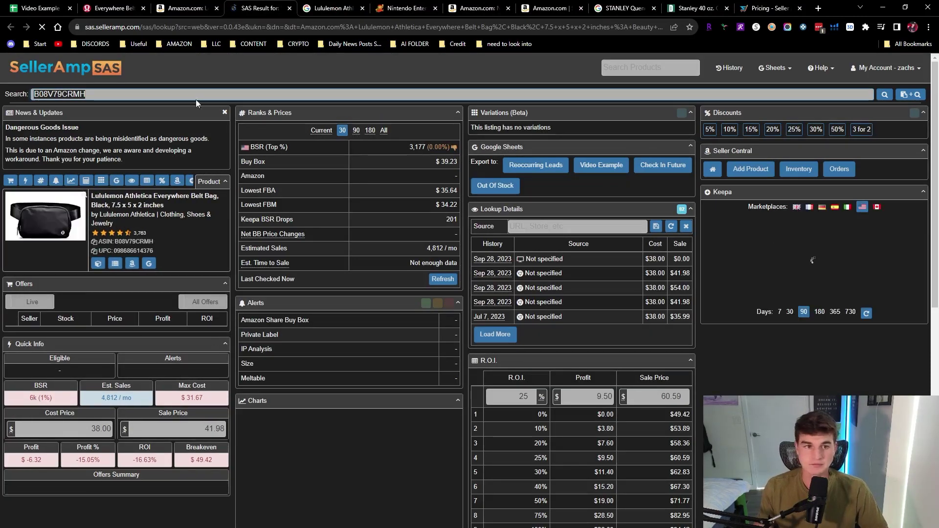
pyautogui.click(187, 5)
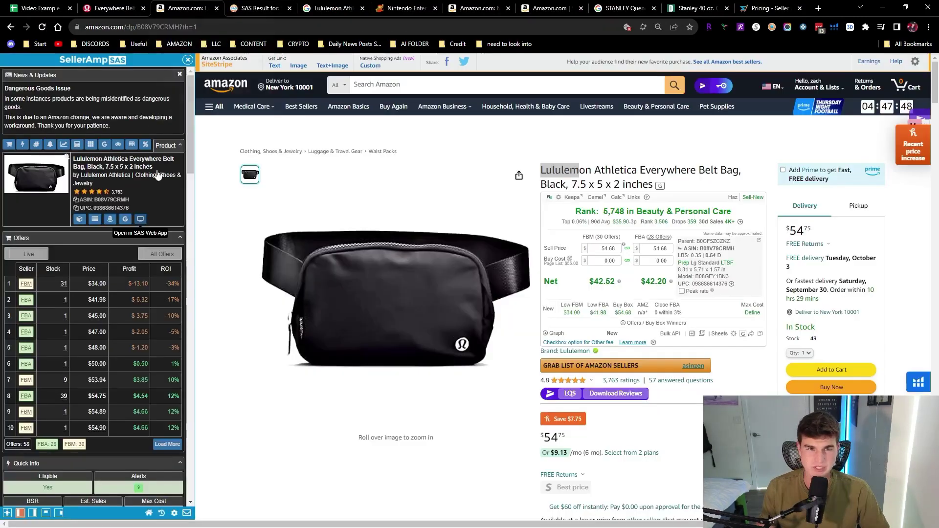
pyautogui.click(289, 8)
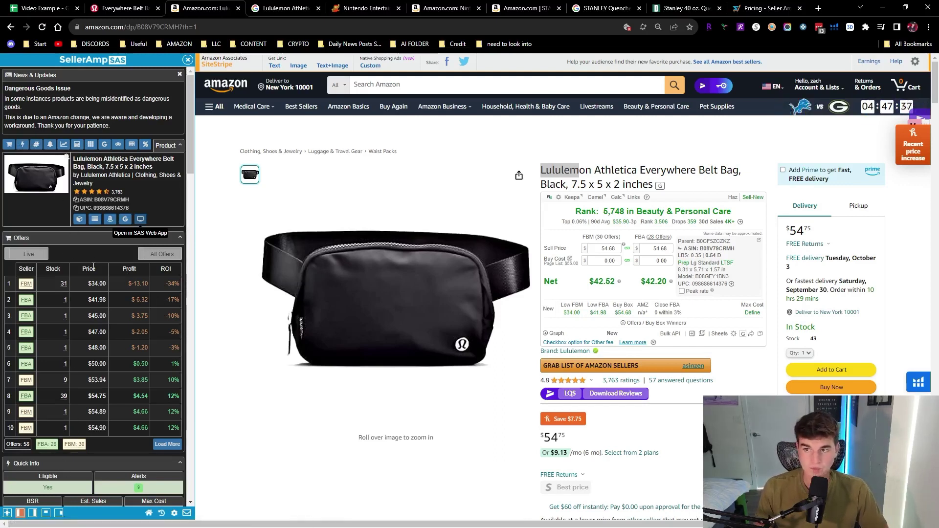
# Step: Filter the SellerAmp offers list to Prime-only sellers, and switch it back to all offers
pyautogui.scroll(-2, 94, 266)
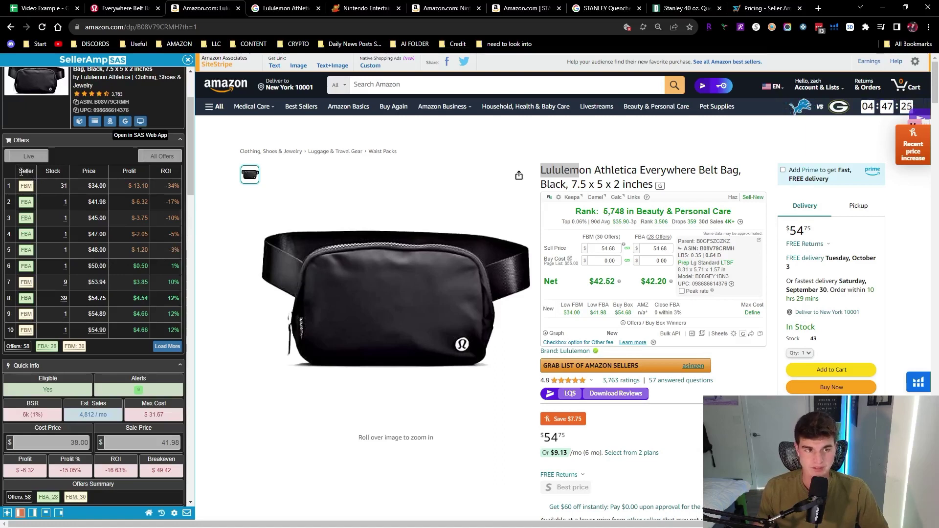
pyautogui.moveTo(27, 202)
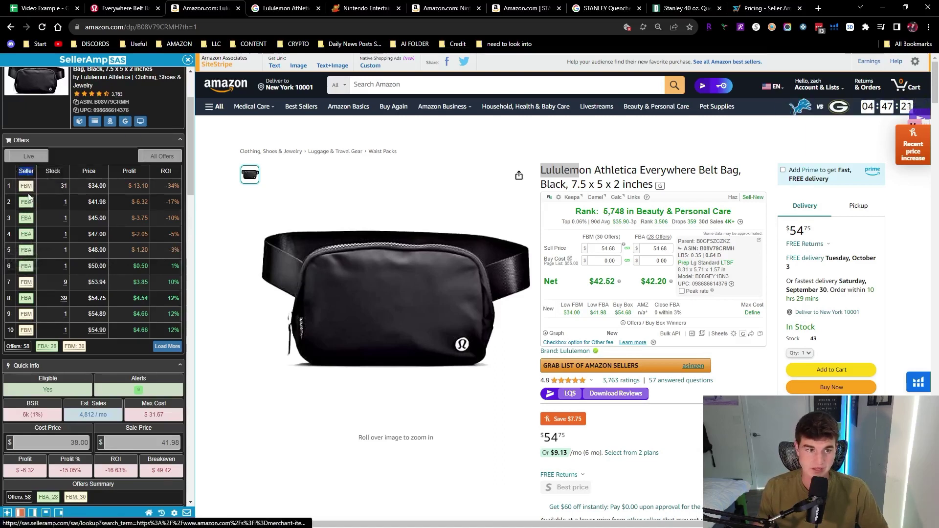
pyautogui.click(154, 159)
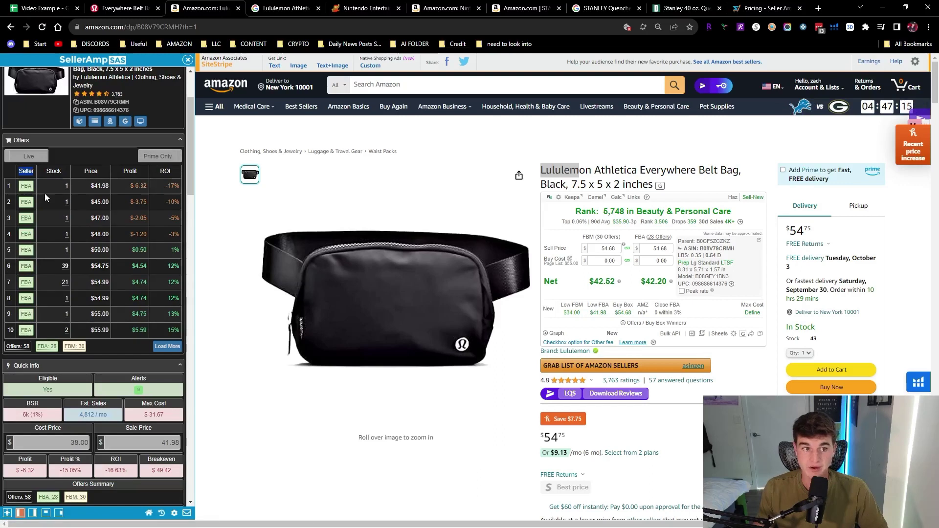
pyautogui.click(159, 156)
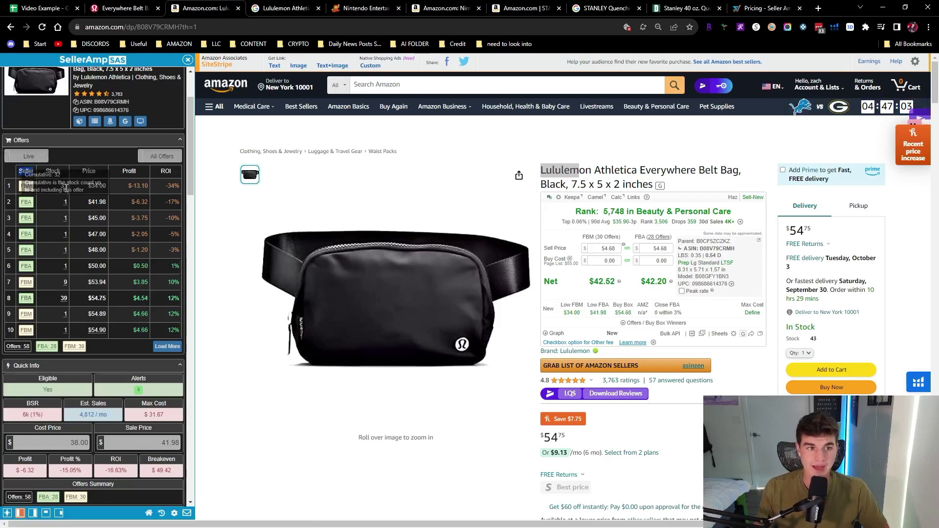
# Step: Load more seller offers for the belt bag and inspect the stock of the 22nd offer
pyautogui.doubleClick(57, 170)
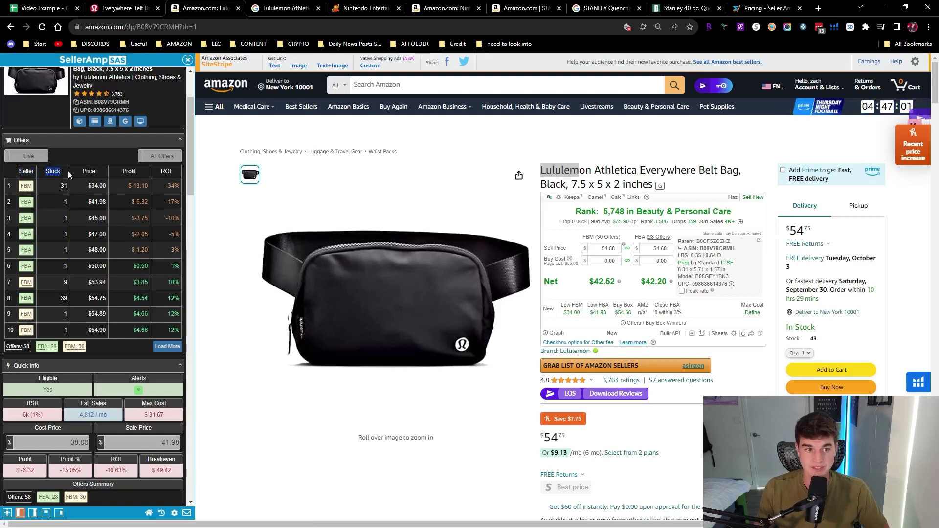
pyautogui.click(167, 347)
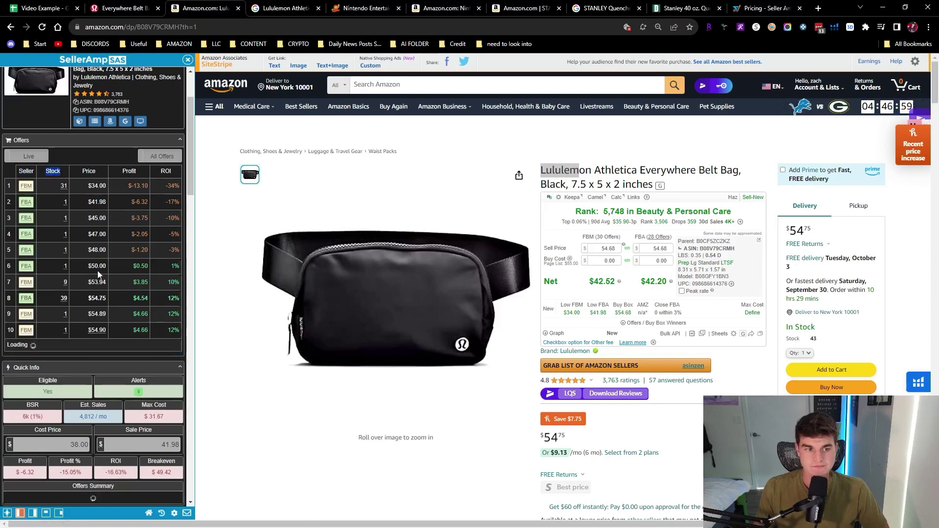
pyautogui.scroll(-3, 53, 378)
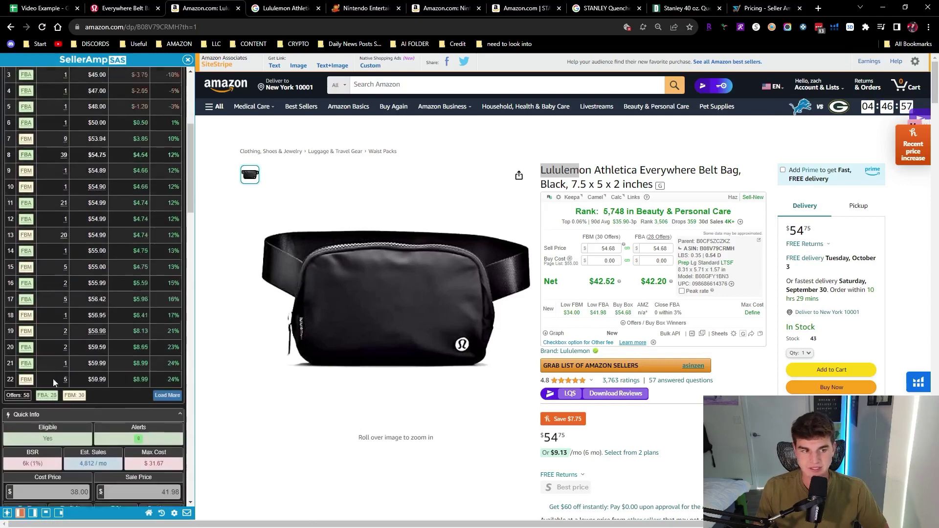
pyautogui.scroll(1, 53, 378)
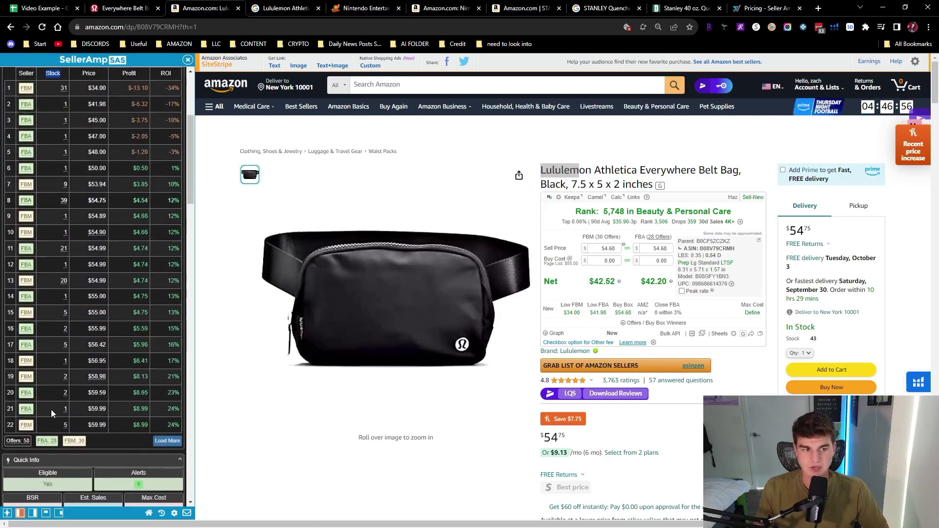
pyautogui.doubleClick(9, 425)
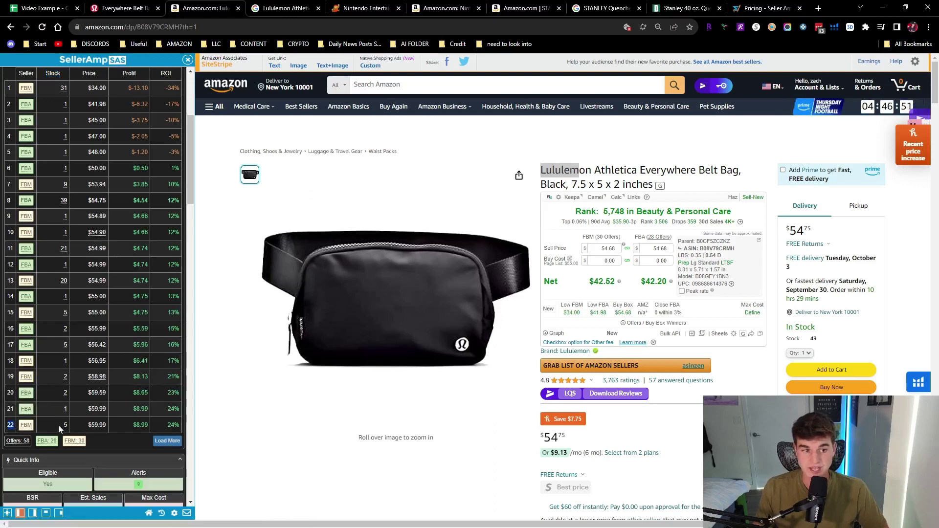
pyautogui.moveTo(66, 424)
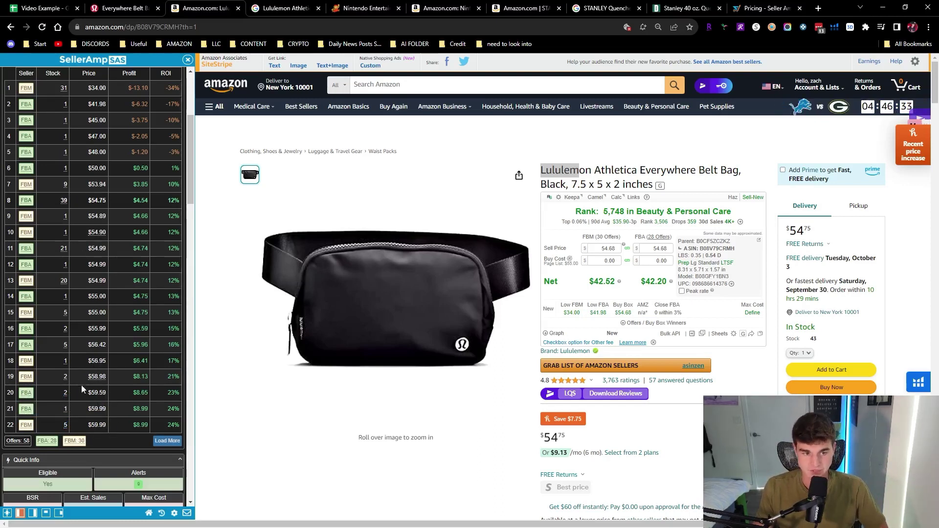
# Step: Review the price, profit and ROI columns in the belt bag's offers list
pyautogui.scroll(4, 73, 408)
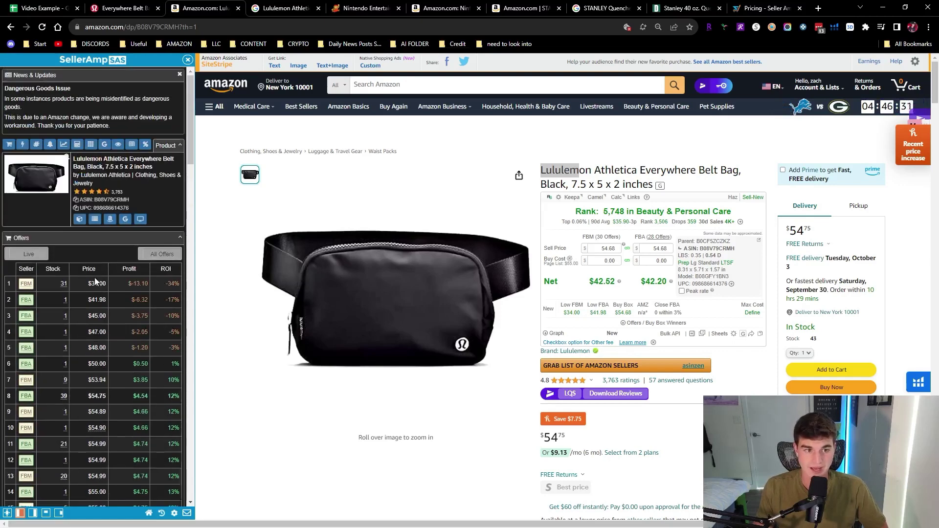
pyautogui.scroll(-2, 95, 271)
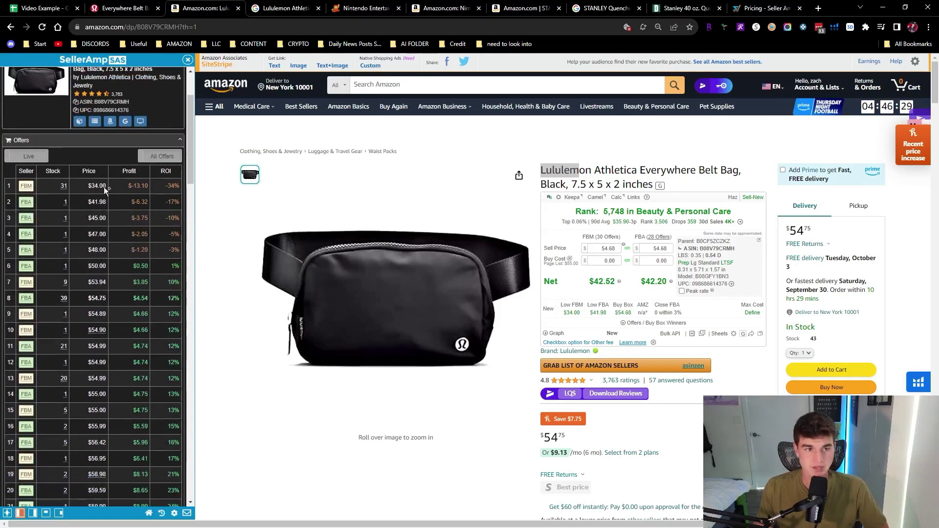
pyautogui.moveTo(82, 171); pyautogui.dragTo(165, 169)
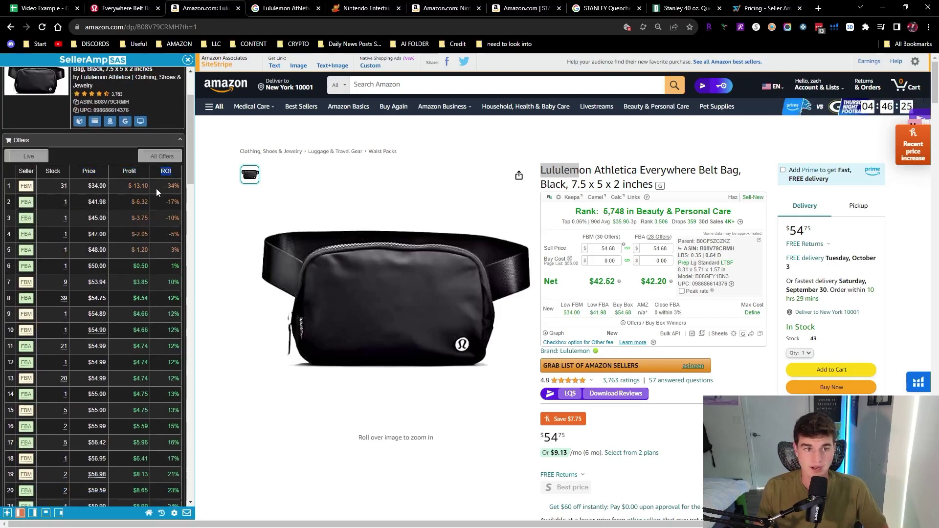
# Step: Check the belt bag's selling eligibility in SellerAmp's Quick Info section
pyautogui.scroll(-5, 156, 189)
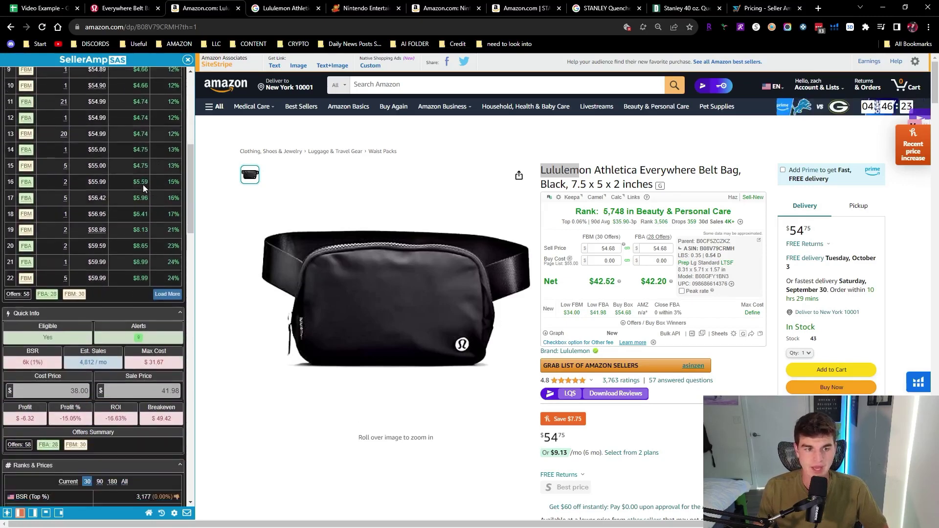
pyautogui.scroll(-1, 143, 184)
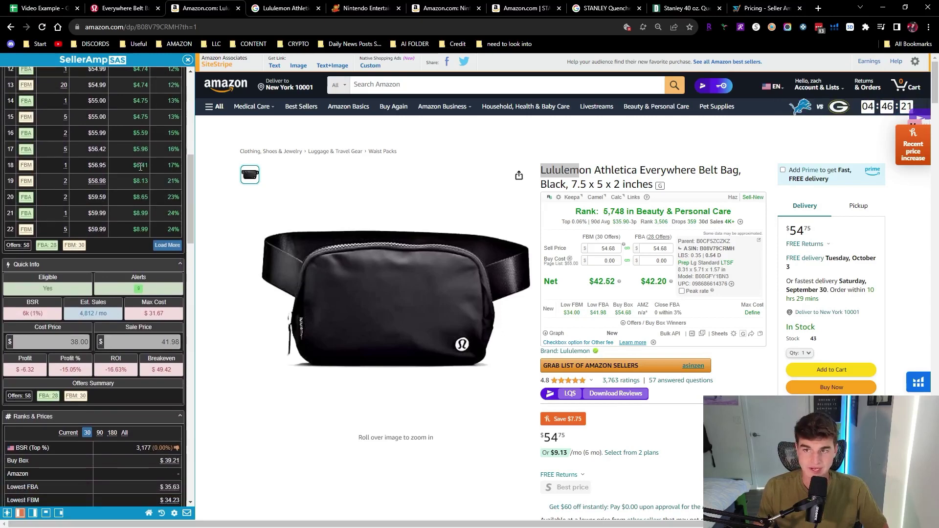
pyautogui.scroll(-1, 141, 167)
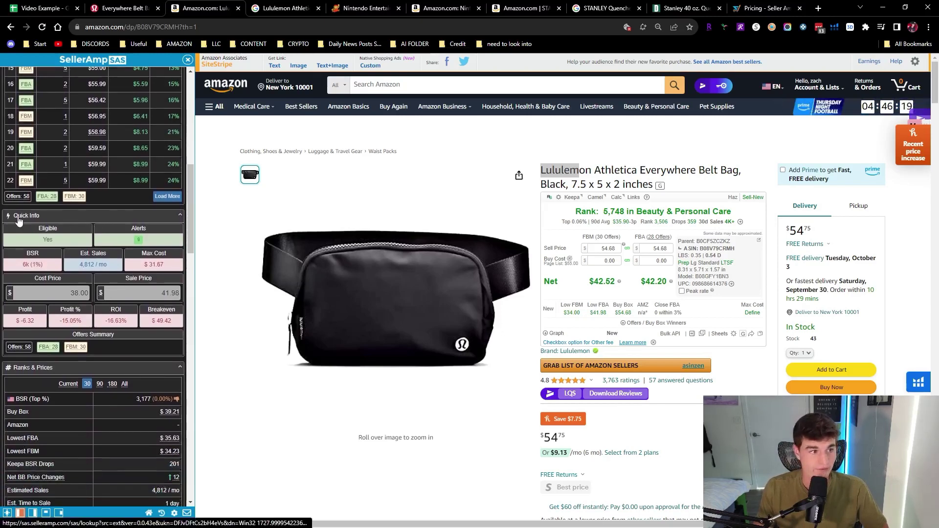
pyautogui.scroll(-1, 19, 221)
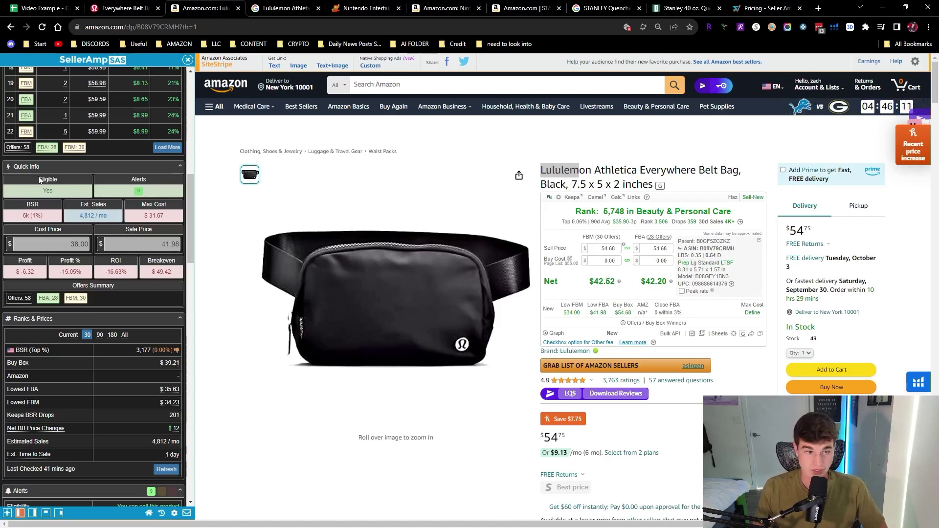
pyautogui.moveTo(40, 180); pyautogui.dragTo(58, 192)
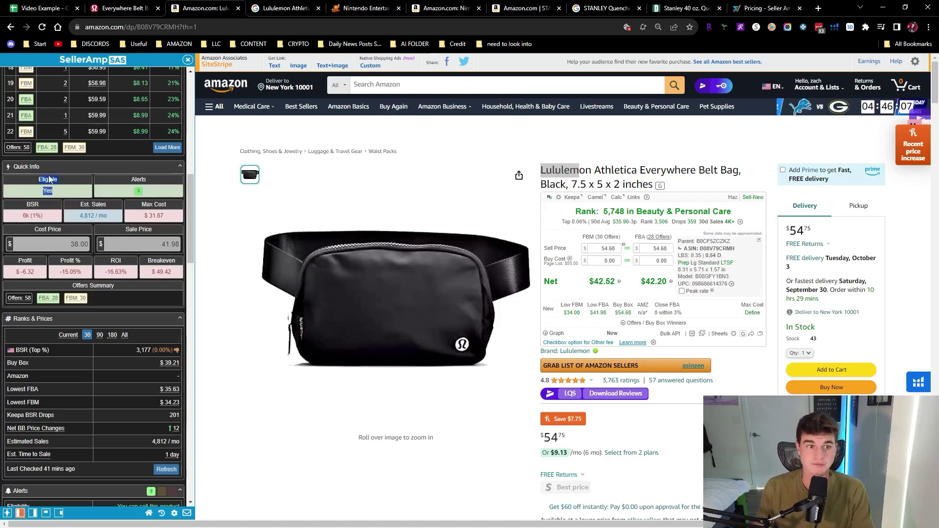
pyautogui.doubleClick(45, 180)
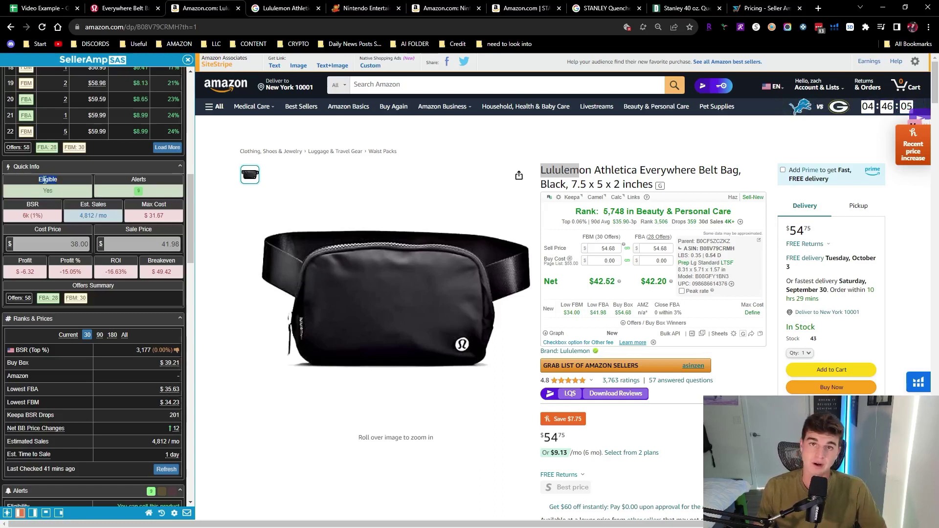
pyautogui.click(46, 180)
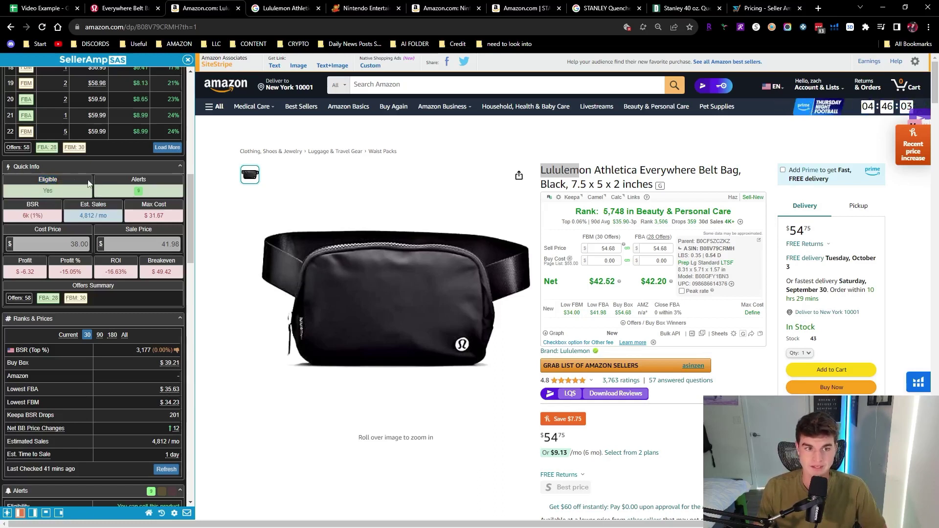
# Step: Check the alerts and the best sellers rank (BSR) in the belt bag's Quick Info section
pyautogui.moveTo(142, 196)
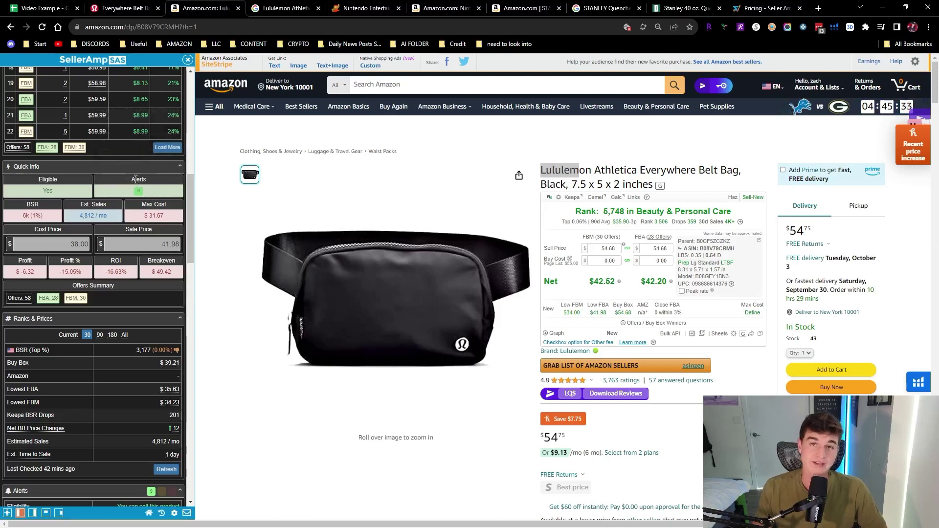
pyautogui.scroll(-1, 73, 177)
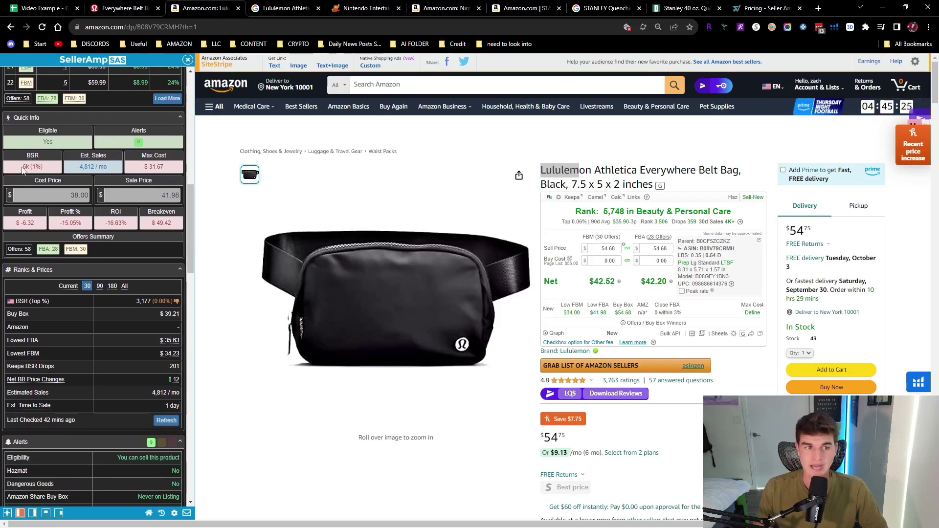
pyautogui.moveTo(23, 170); pyautogui.dragTo(46, 170)
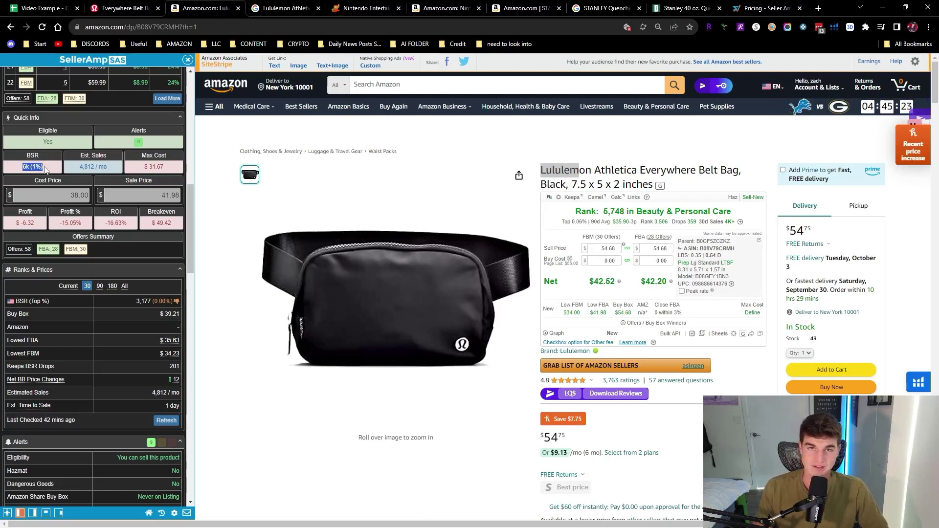
pyautogui.click(45, 170)
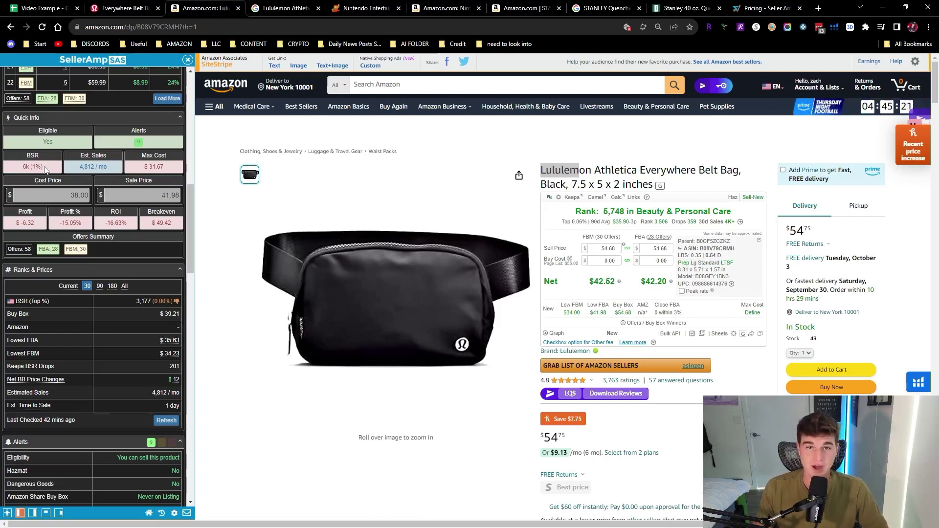
# Step: Check the belt bag's estimated monthly sales in the Quick Info section
pyautogui.moveTo(80, 156); pyautogui.dragTo(111, 157)
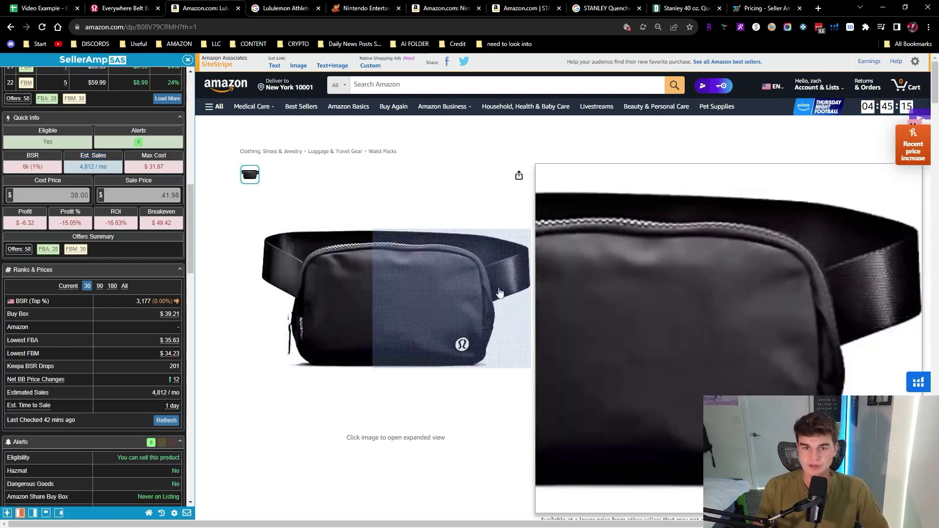
pyautogui.moveTo(77, 167); pyautogui.dragTo(104, 167)
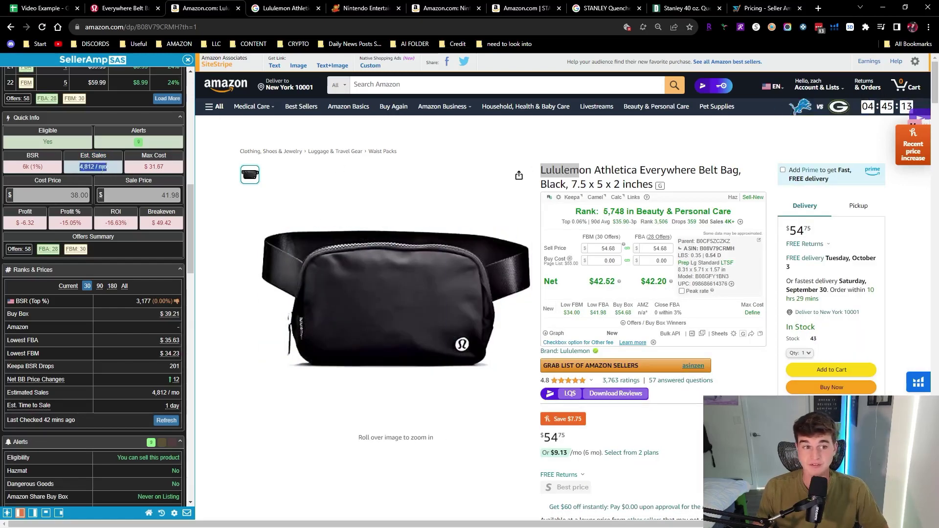
pyautogui.scroll(1, 150, 168)
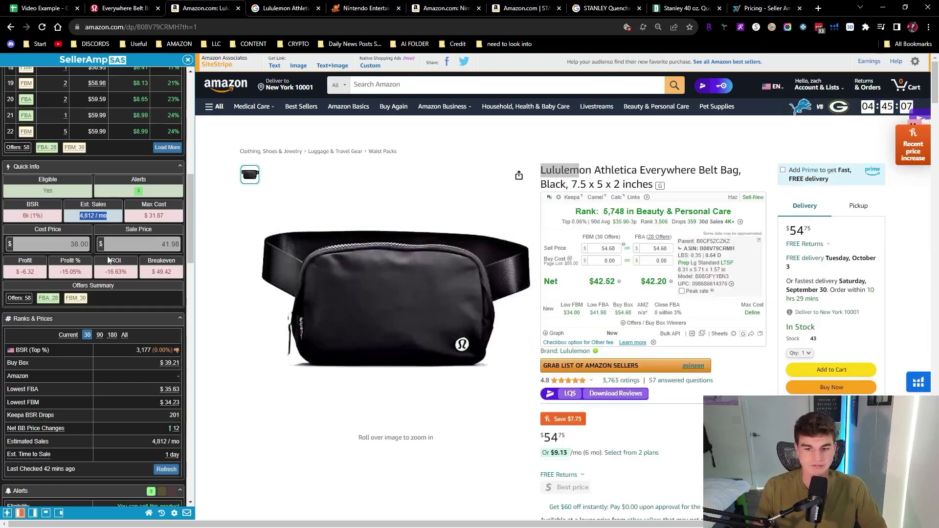
pyautogui.click(84, 216)
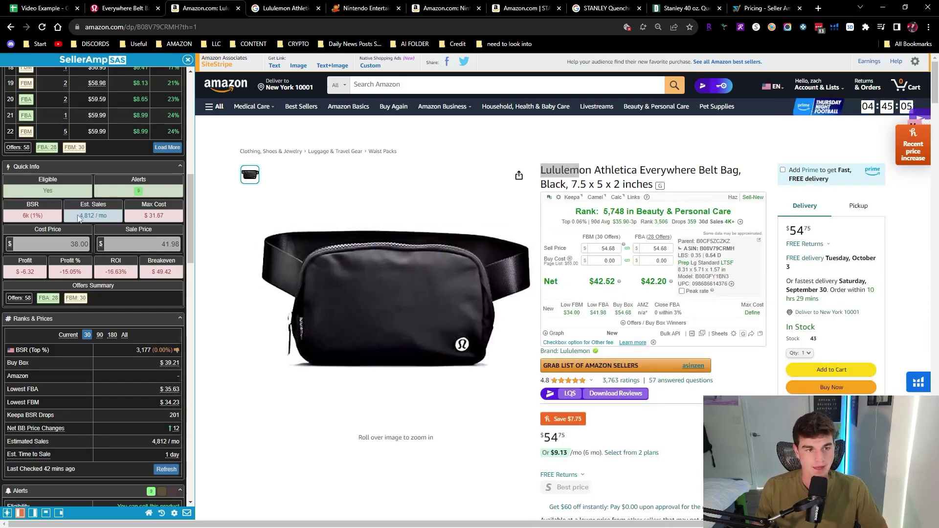
pyautogui.moveTo(79, 216); pyautogui.dragTo(119, 222)
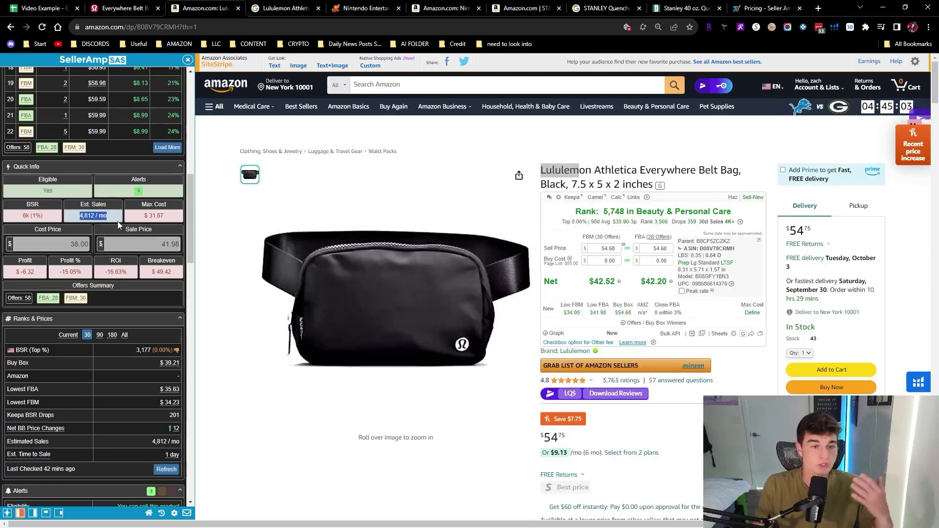
# Step: Apply the $31.67 max cost as the belt bag's cost price in Quick Info
pyautogui.click(147, 219)
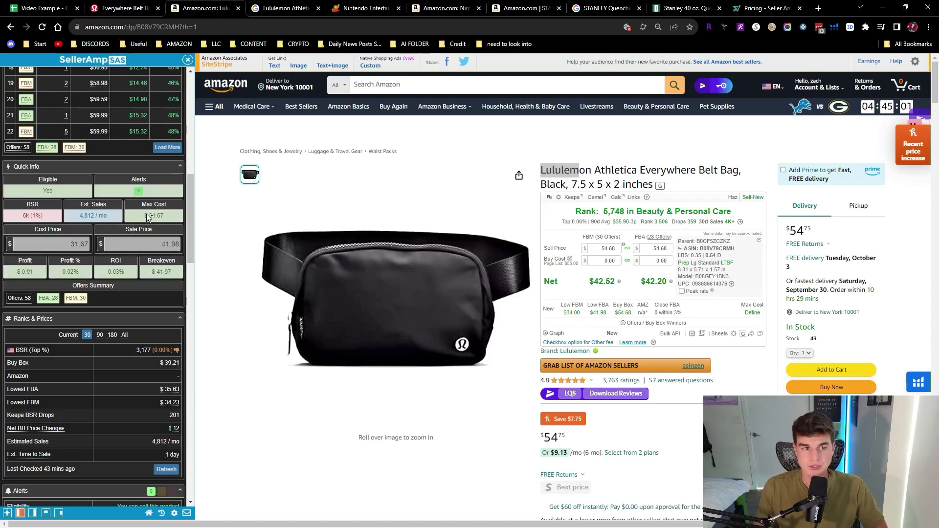
pyautogui.moveTo(145, 217); pyautogui.dragTo(161, 218)
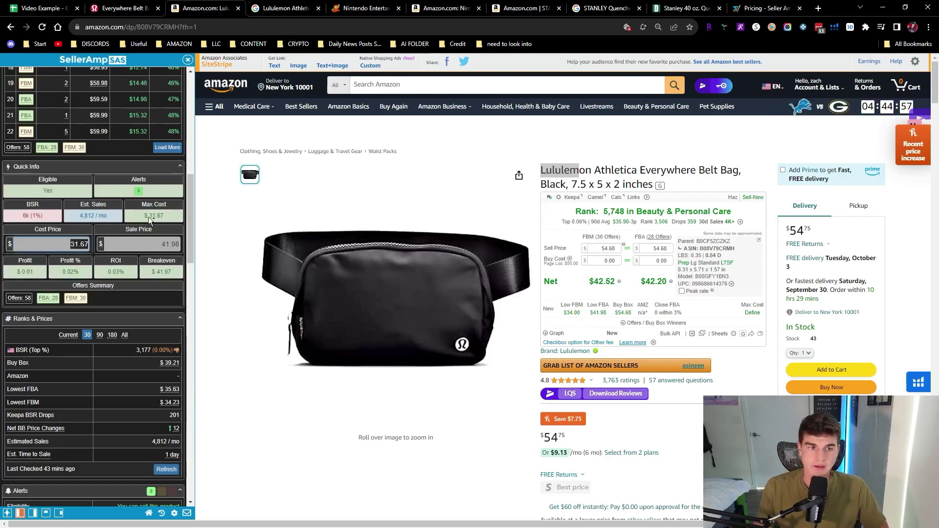
pyautogui.click(73, 243)
pyautogui.doubleClick(73, 244)
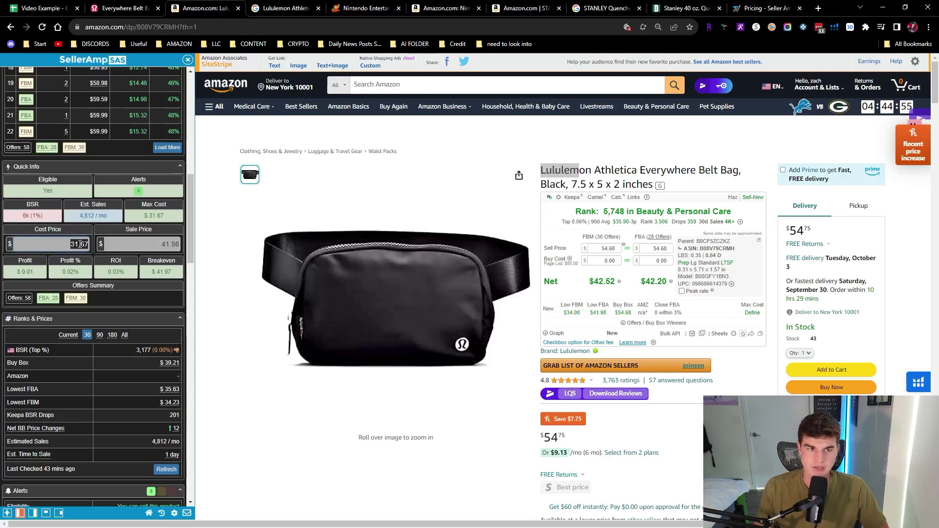
pyautogui.click(142, 220)
pyautogui.doubleClick(64, 245)
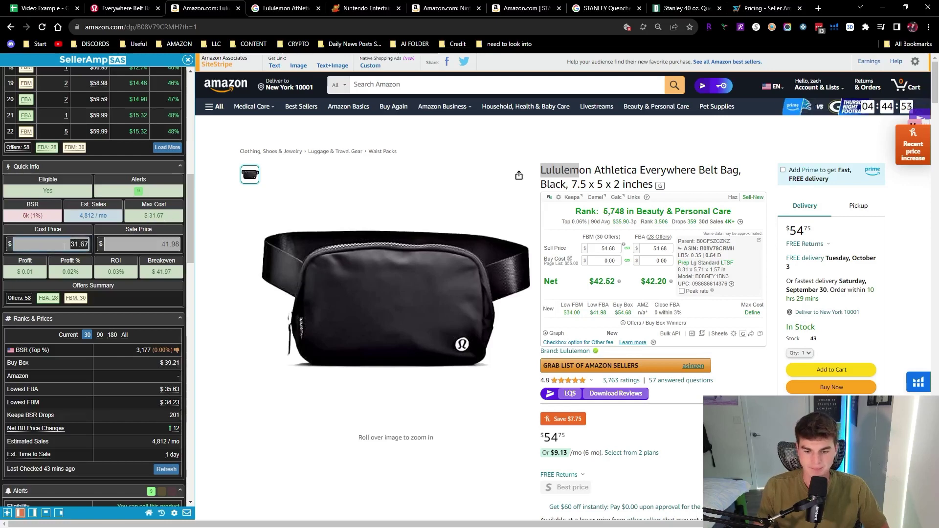
# Step: Clear the cost price, set the sale price to $55.55, and enter a cost price of $43.00
pyautogui.press('BackSpace')
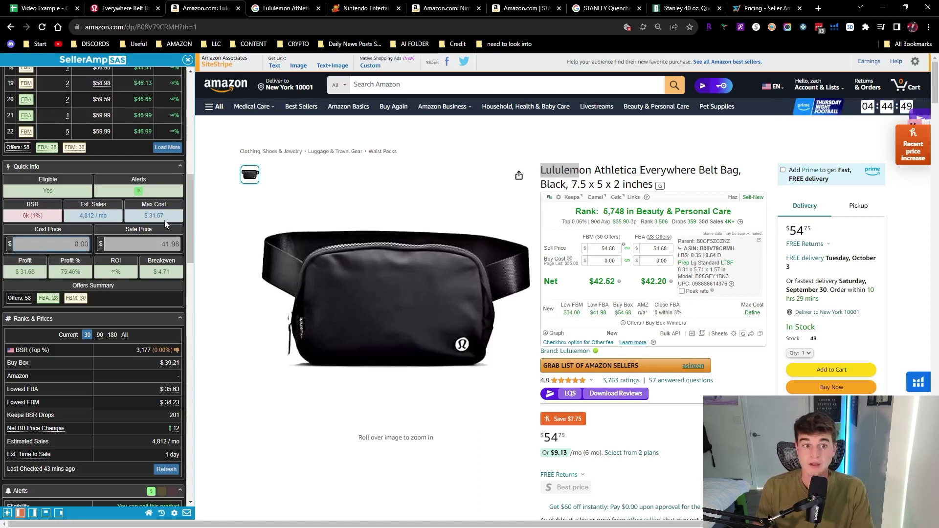
pyautogui.click(164, 244)
pyautogui.write('5.55')
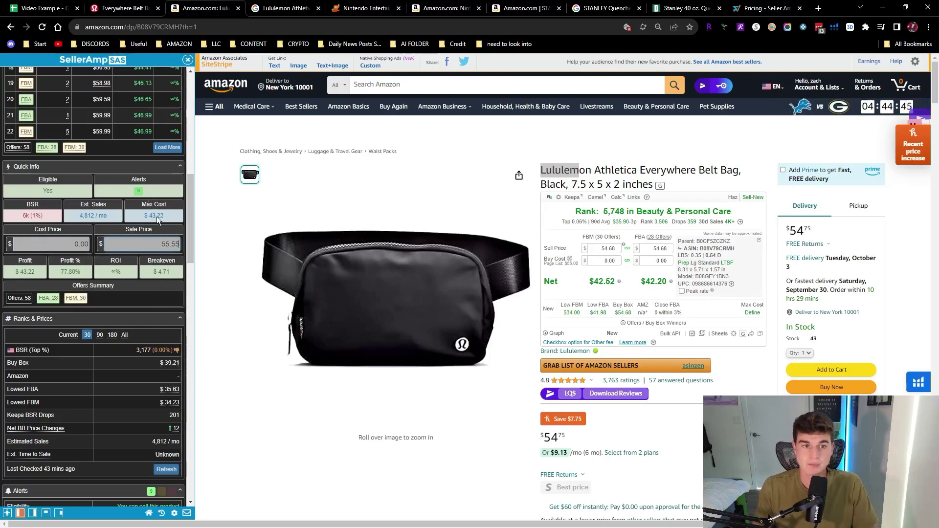
pyautogui.click(79, 241)
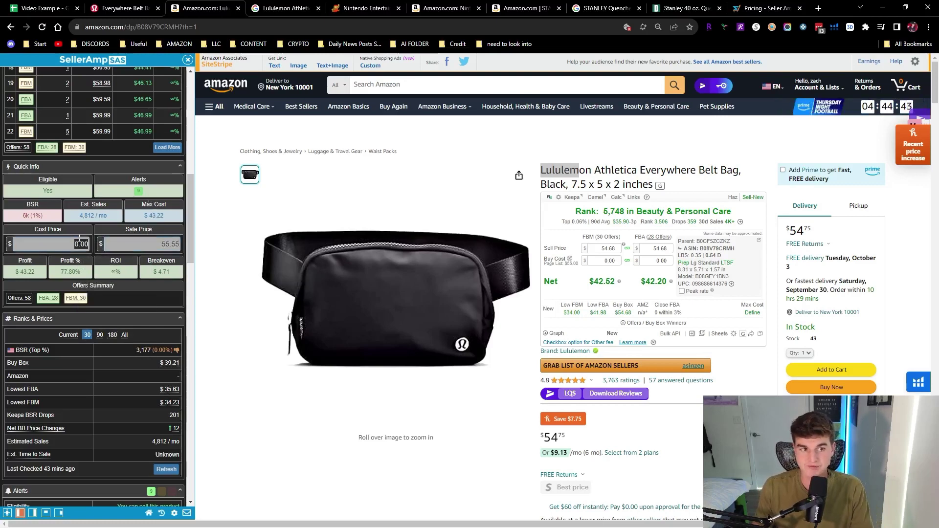
pyautogui.write('43')
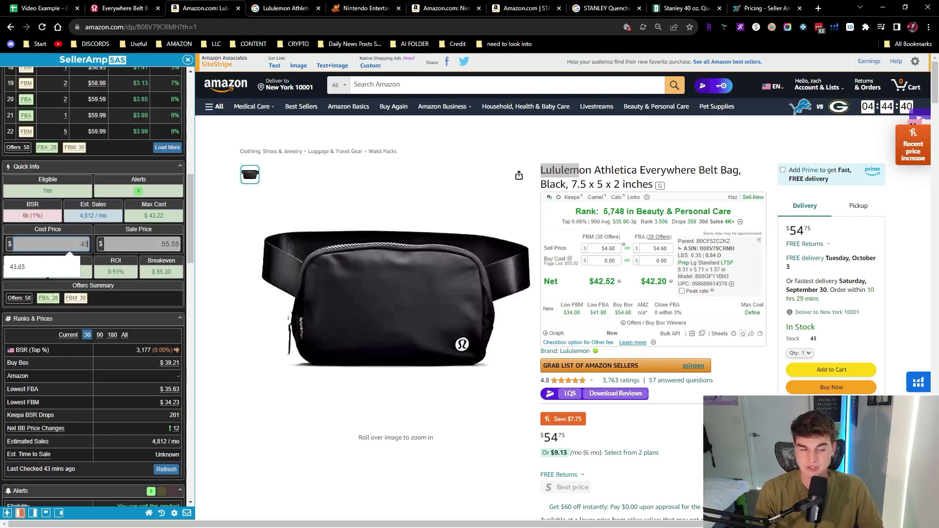
pyautogui.press('Return')
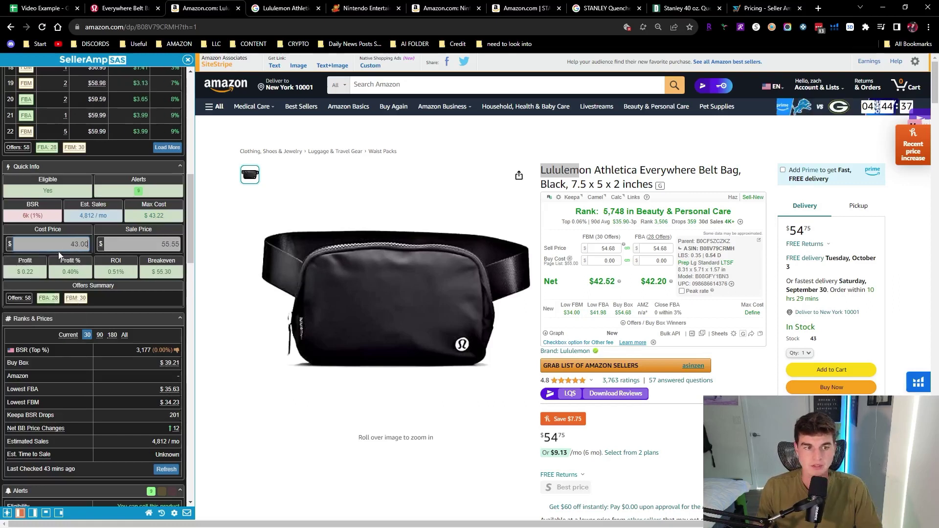
# Step: Look up the belt bag's retail price on the Lululemon product page and set the SellerAmp cost price to $38.00
pyautogui.click(120, 8)
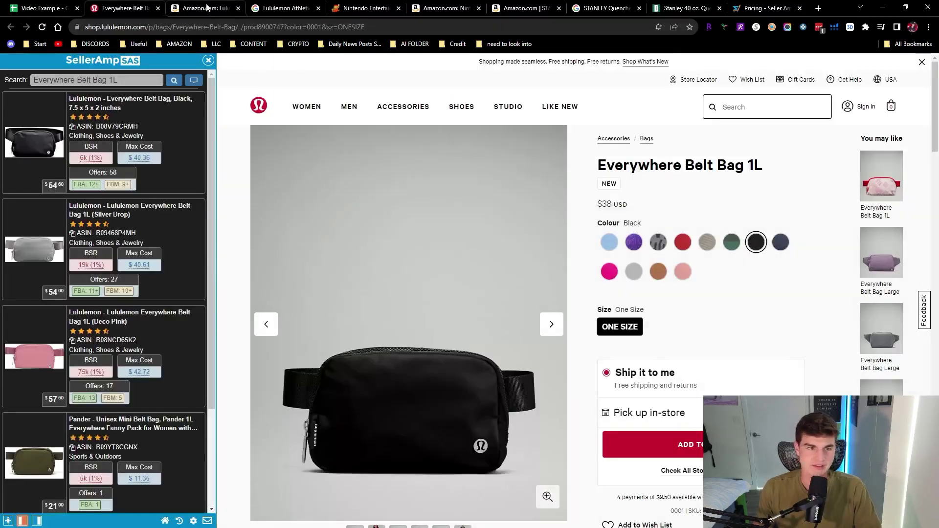
pyautogui.click(206, 8)
pyautogui.doubleClick(64, 245)
pyautogui.write('38')
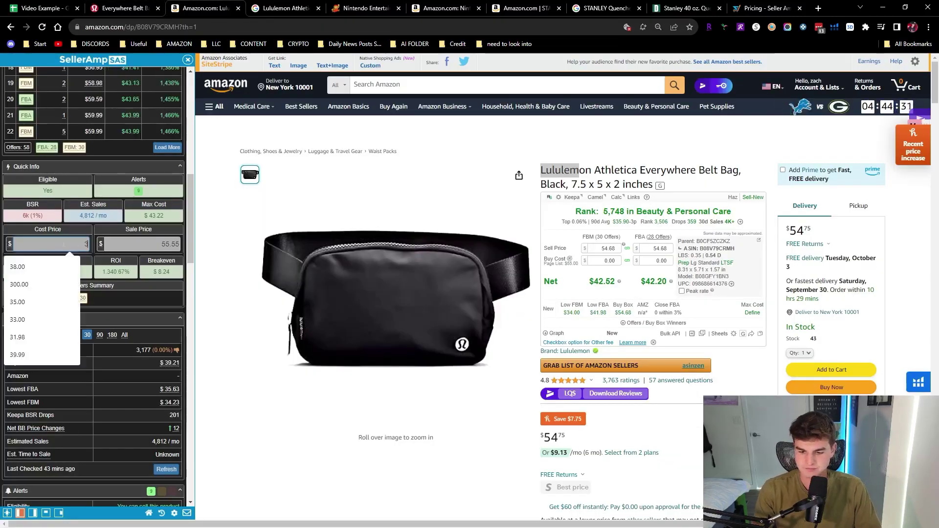
pyautogui.press('Return')
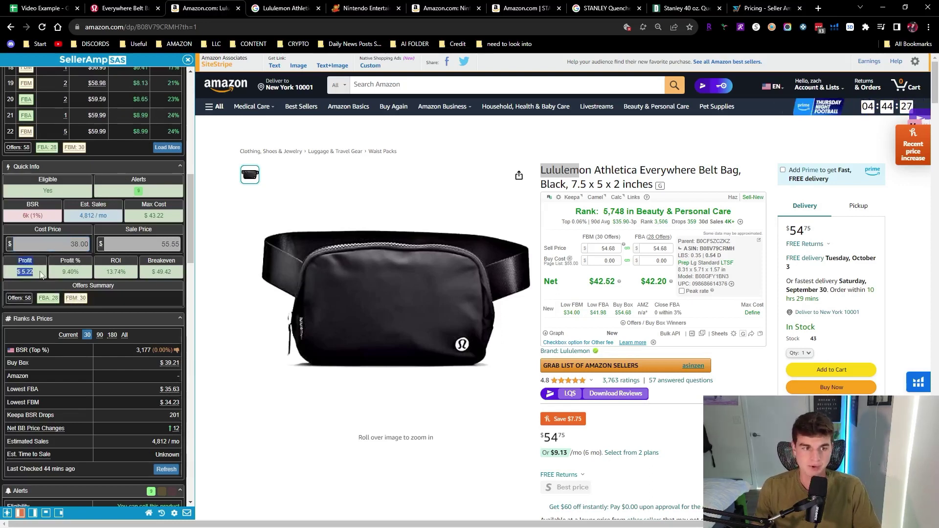
# Step: Review the profit, profit percentage and ROI, and apply the $49.42 breakeven as the sale price
pyautogui.click(58, 267)
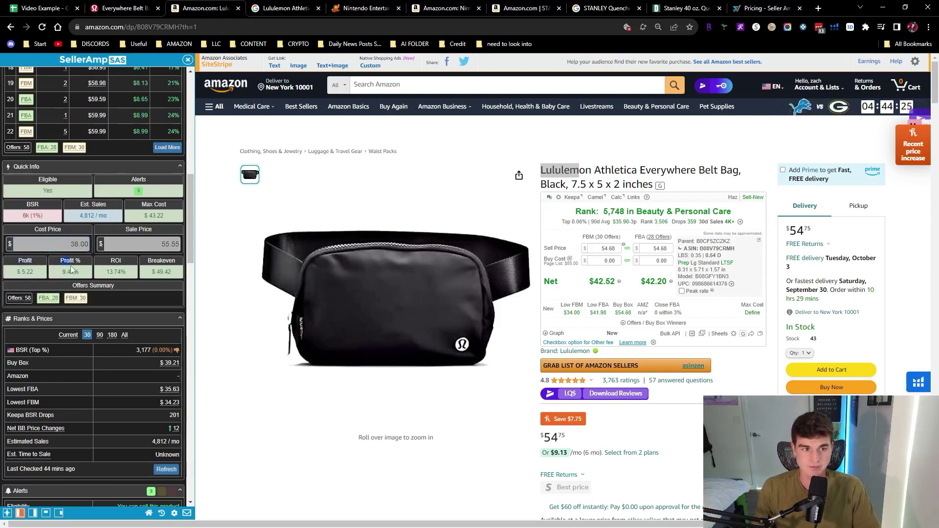
pyautogui.moveTo(107, 270); pyautogui.dragTo(175, 269)
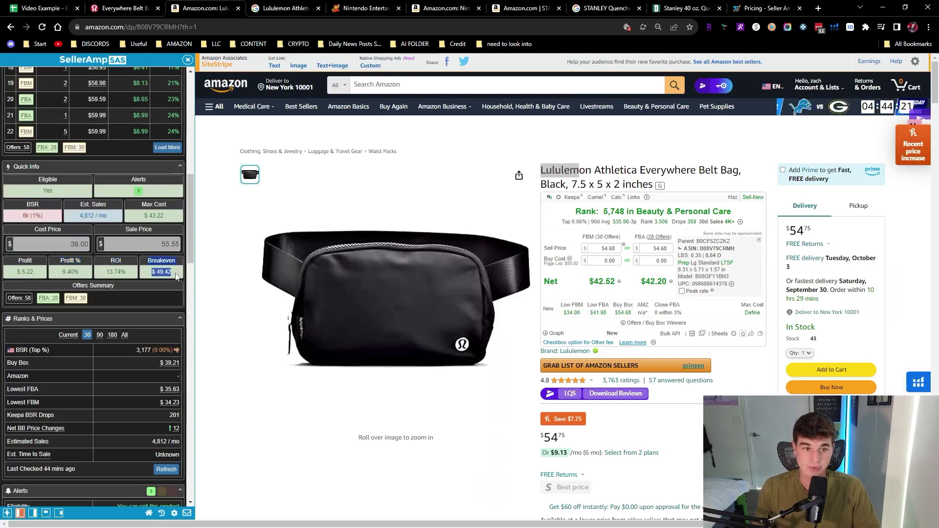
pyautogui.click(171, 274)
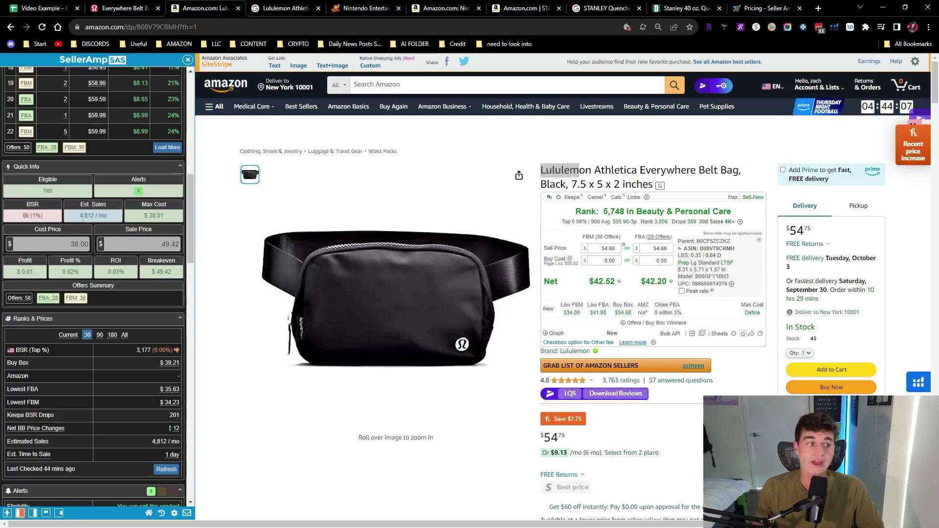
# Step: Compare the Ranks & Prices figures for the current, 30-day, 90-day, 180-day and all-time views, finishing on the 90-day averages
pyautogui.scroll(-3, 86, 221)
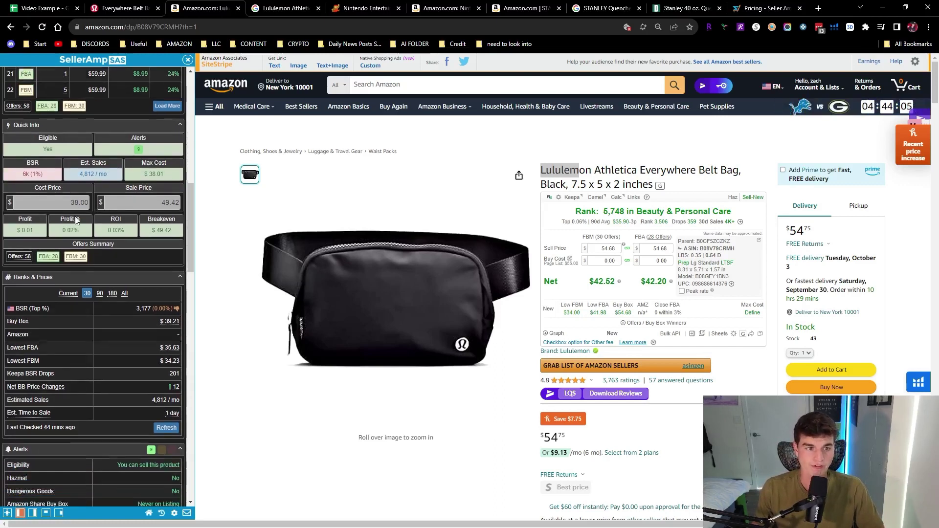
pyautogui.scroll(-1, 107, 225)
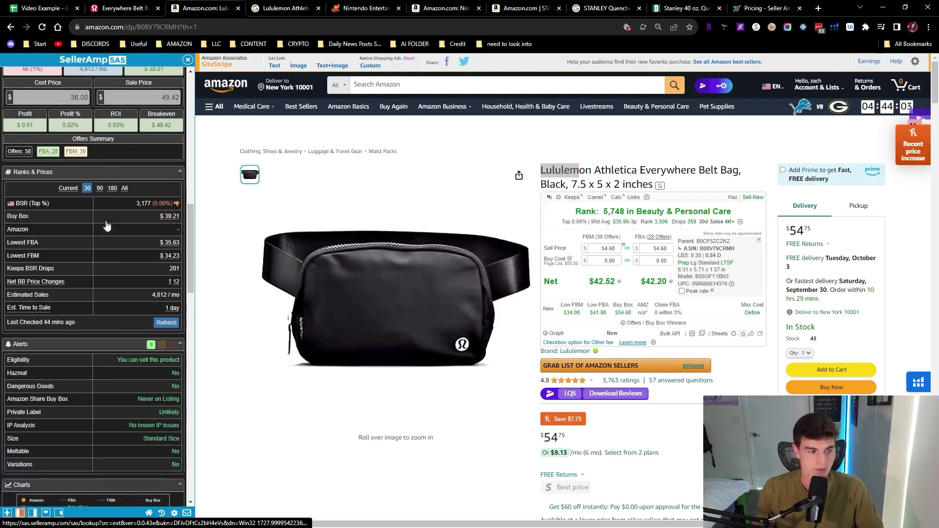
pyautogui.scroll(-1, 105, 209)
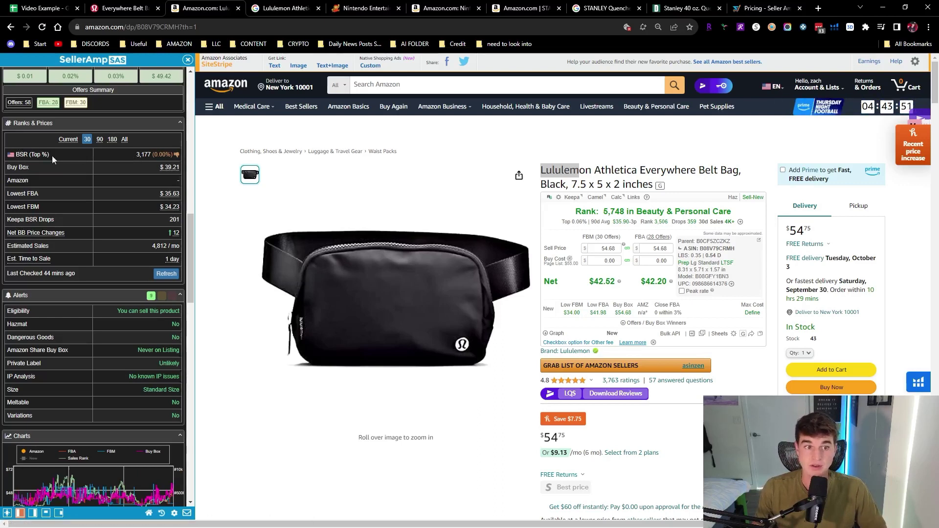
pyautogui.click(70, 140)
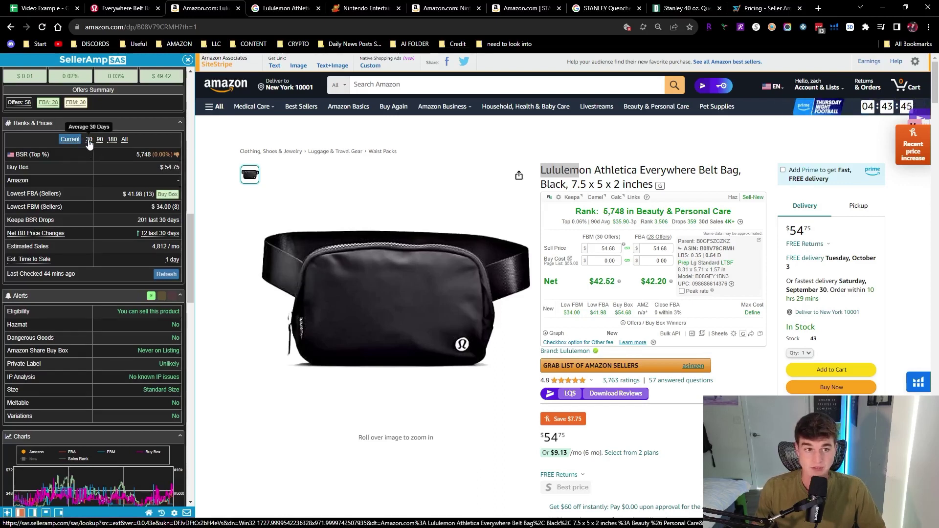
pyautogui.click(88, 141)
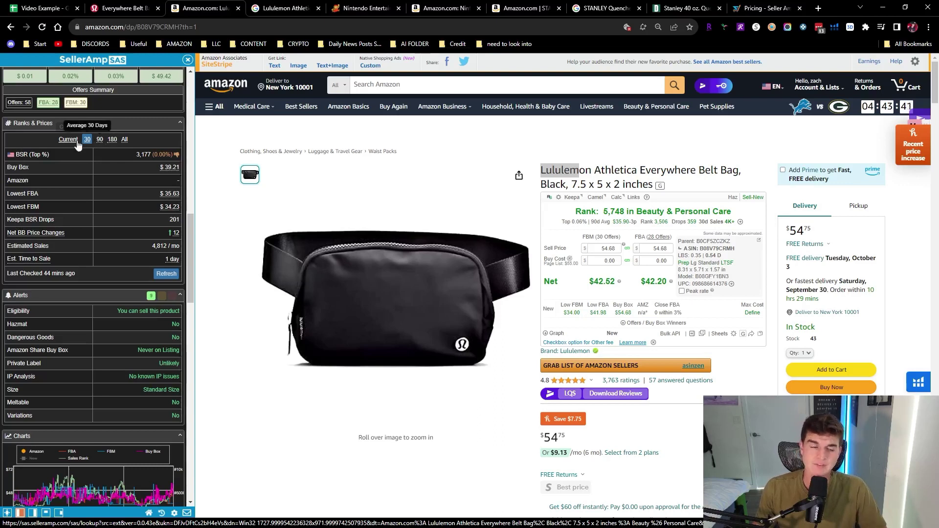
pyautogui.click(99, 140)
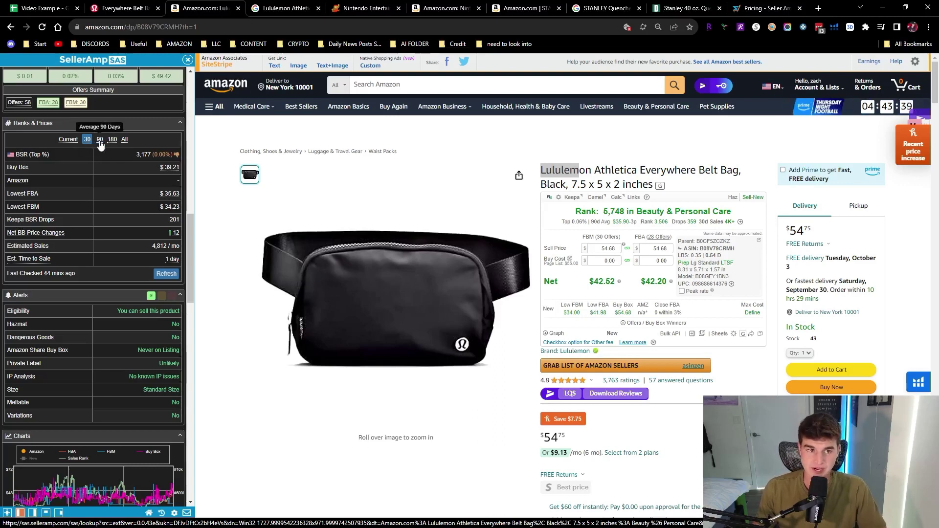
pyautogui.click(113, 141)
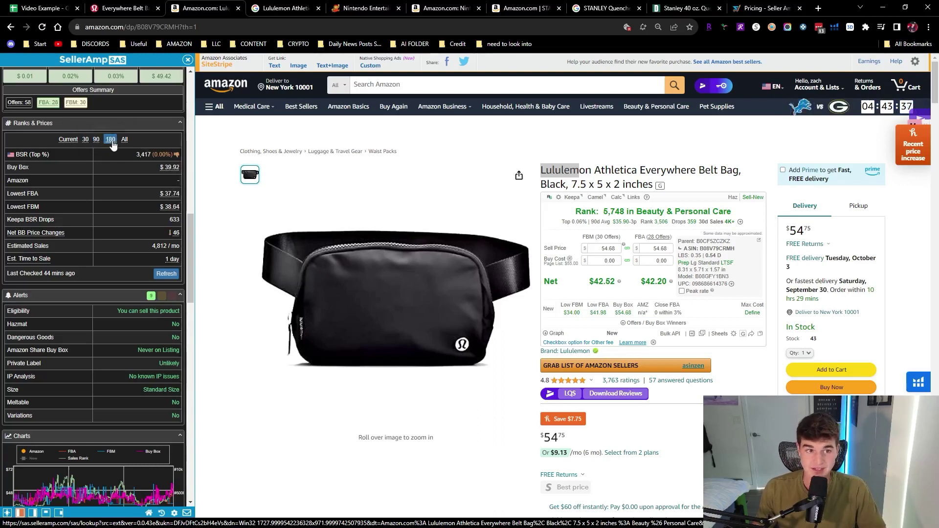
pyautogui.click(125, 140)
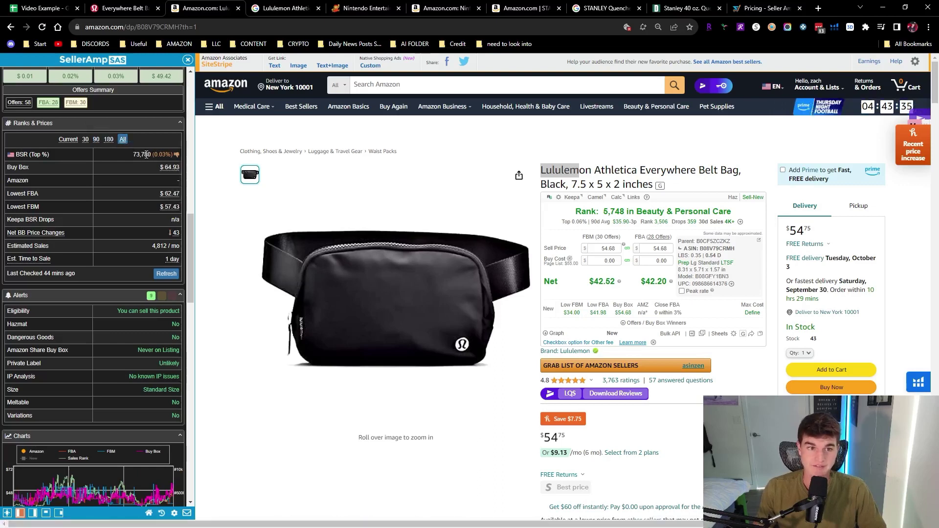
pyautogui.click(96, 140)
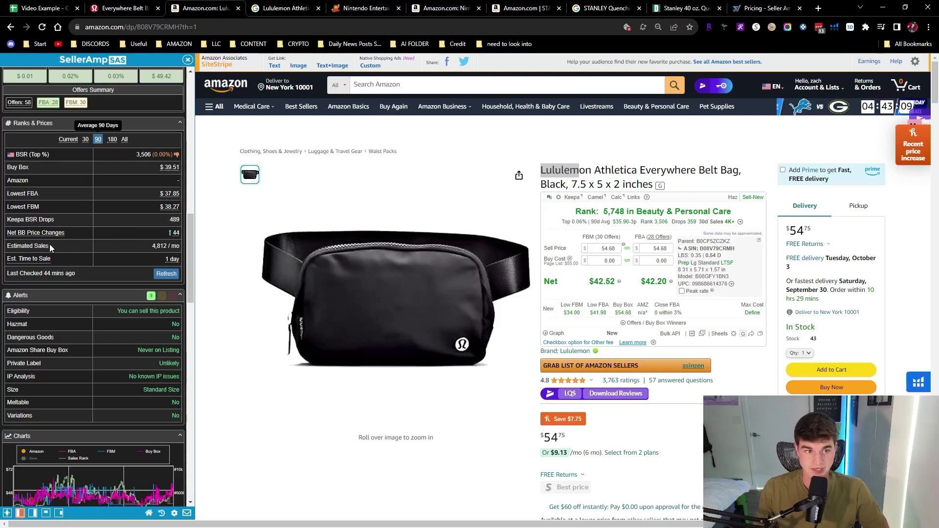
# Step: Check the estimated sales and estimated time to sale in the Ranks & Prices section
pyautogui.moveTo(35, 246); pyautogui.dragTo(165, 247)
pyautogui.click(76, 254)
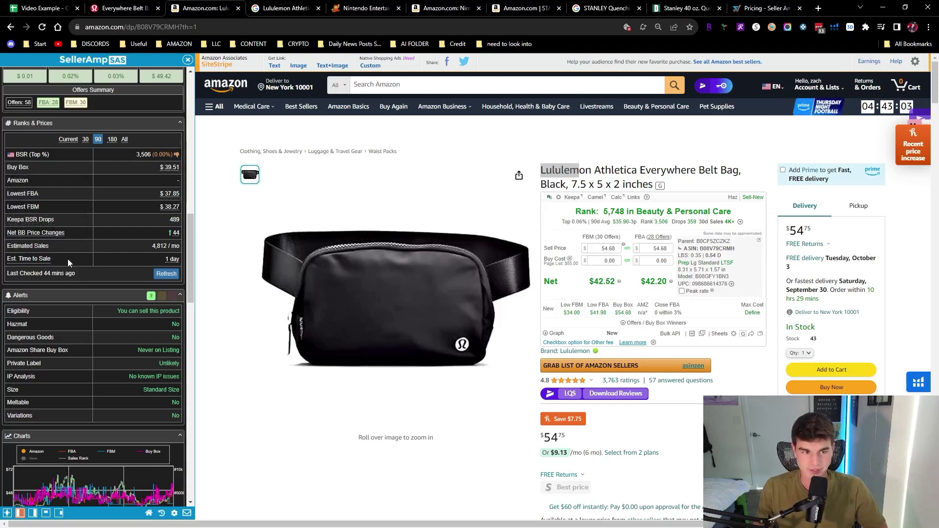
pyautogui.tripleClick(53, 260)
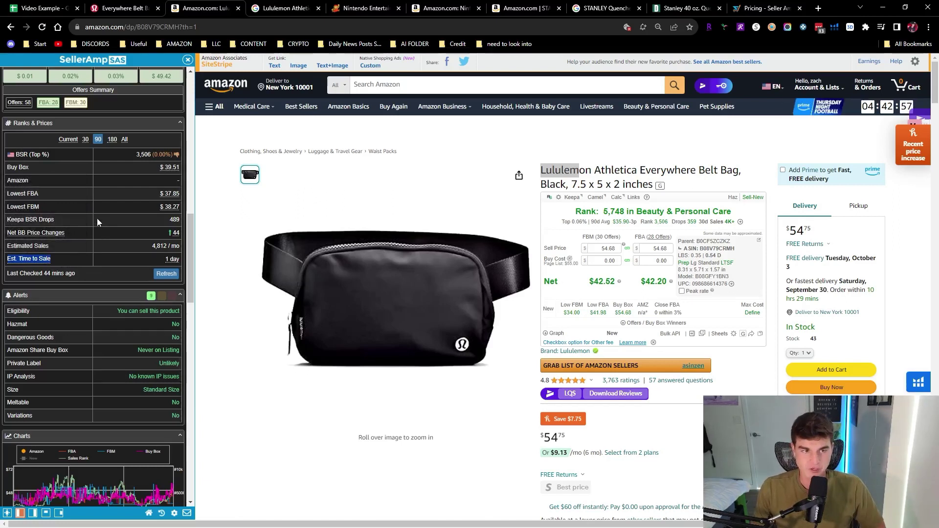
# Step: Review the Alerts section for eligibility, hazmat, private label, IP analysis, size, meltable and variations
pyautogui.click(95, 289)
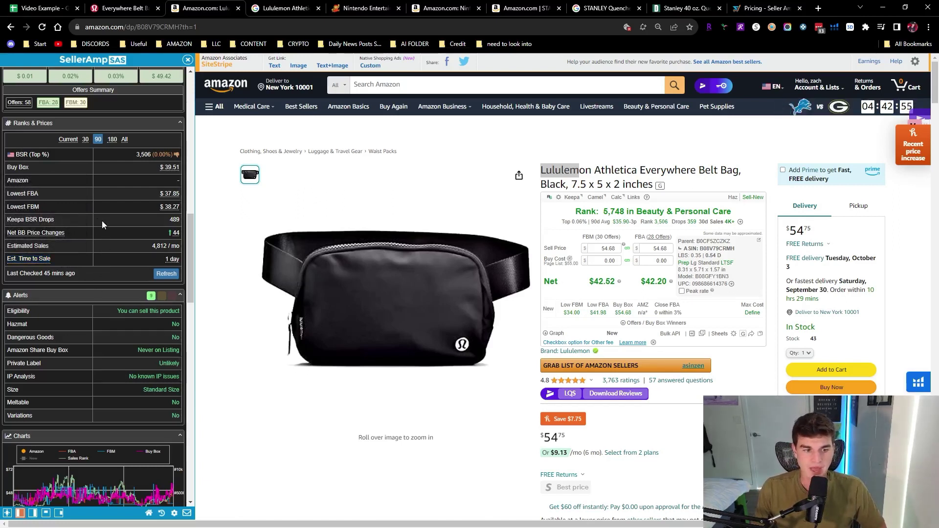
pyautogui.scroll(-1, 96, 204)
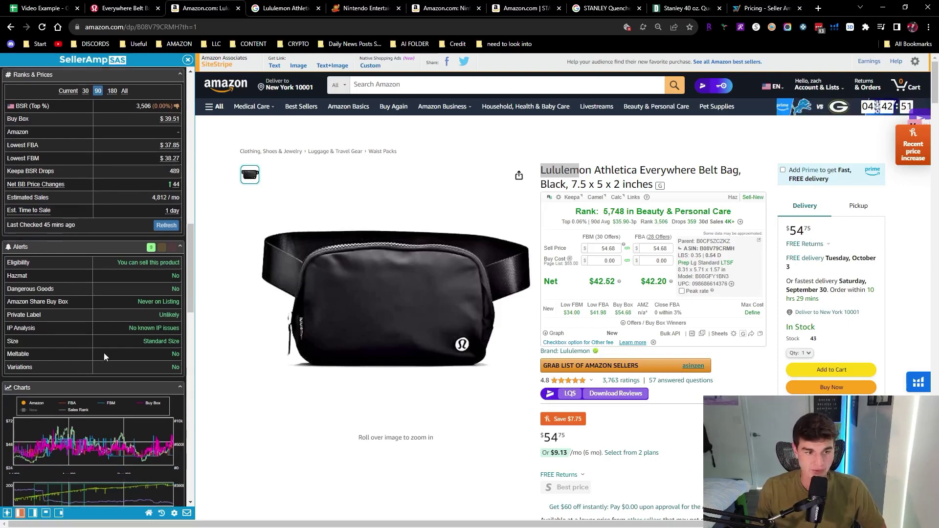
pyautogui.scroll(8, 103, 354)
pyautogui.moveTo(139, 336)
pyautogui.scroll(-8, 104, 328)
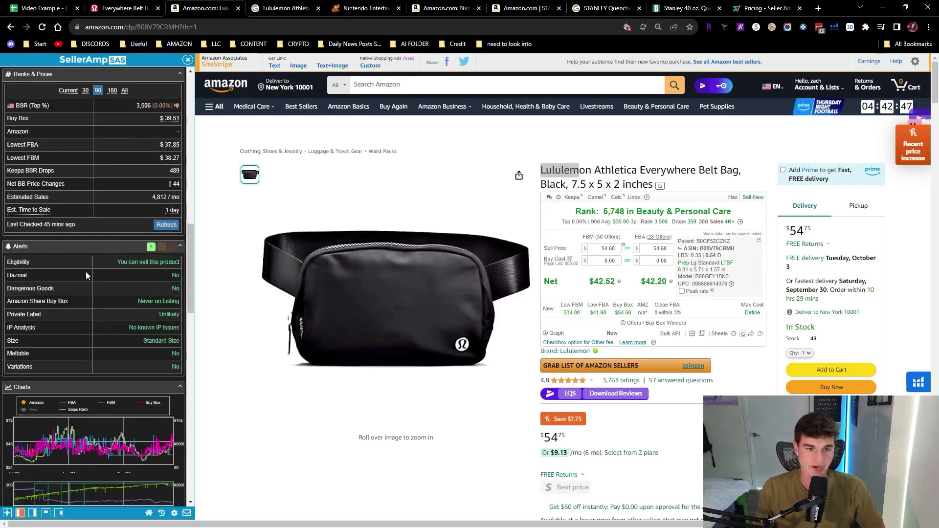
# Step: Look at the SellerAmp price and rank charts and the Keepa price history on the belt bag listing
pyautogui.scroll(-2, 87, 272)
pyautogui.scroll(-2, 136, 206)
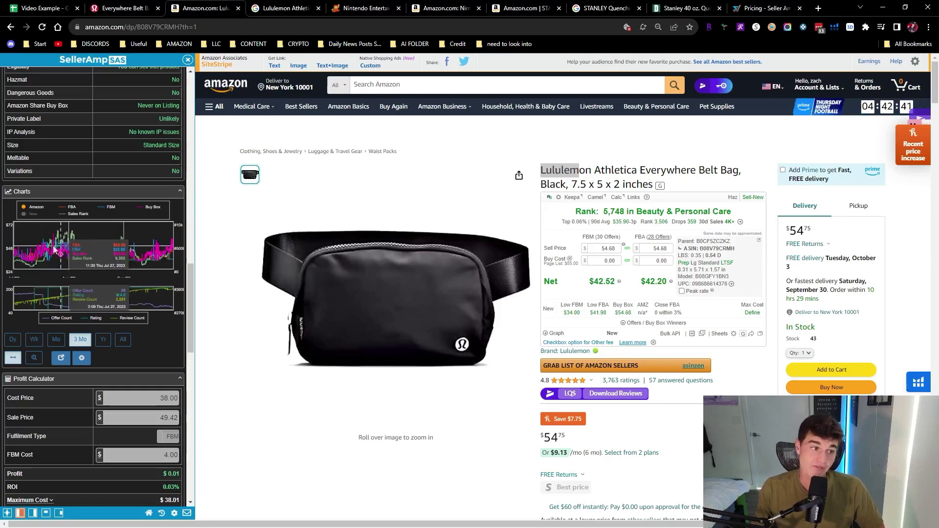
pyautogui.scroll(-5, 476, 308)
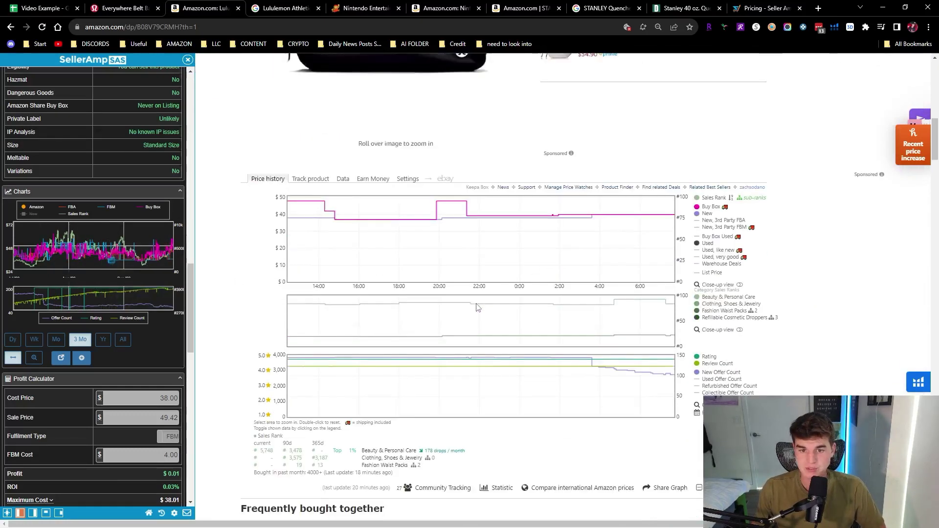
pyautogui.scroll(5, 742, 300)
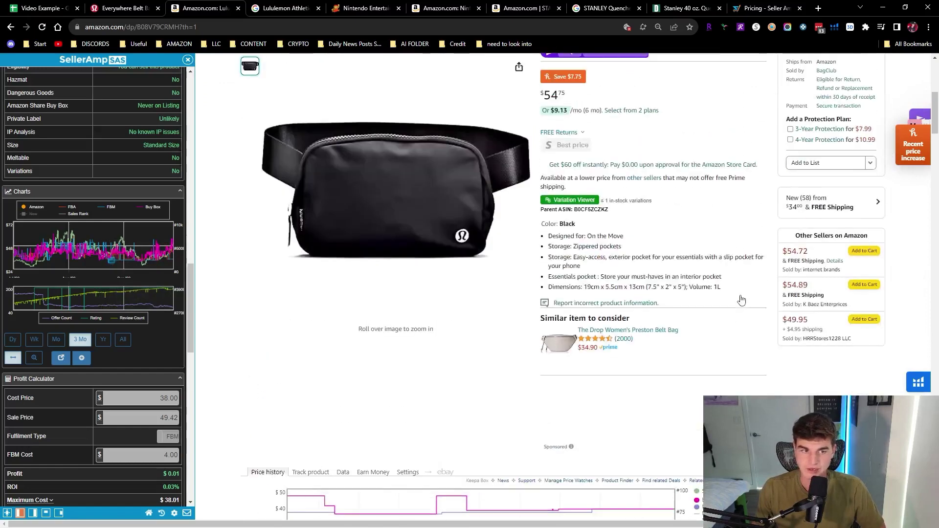
pyautogui.scroll(5, 742, 300)
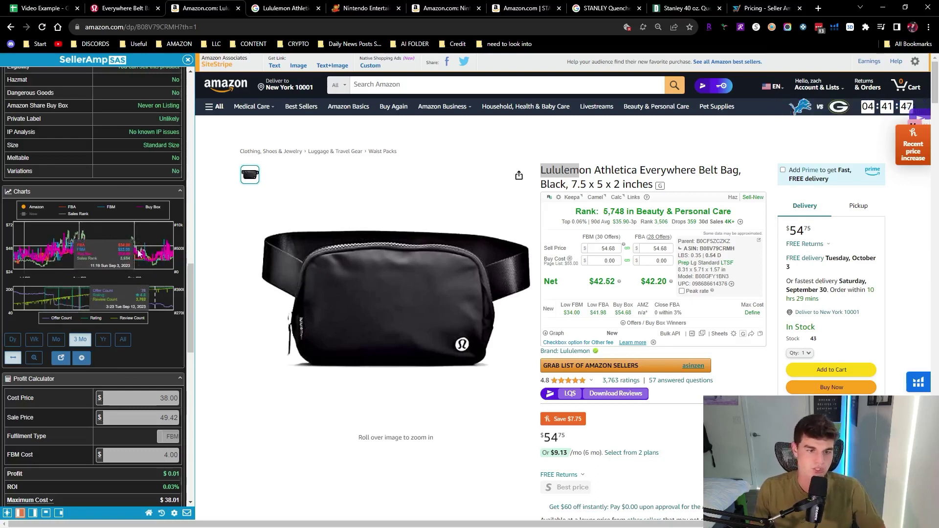
# Step: Compare the charts over the month, week, year and all-time ranges, finishing on the 3-month range
pyautogui.click(53, 341)
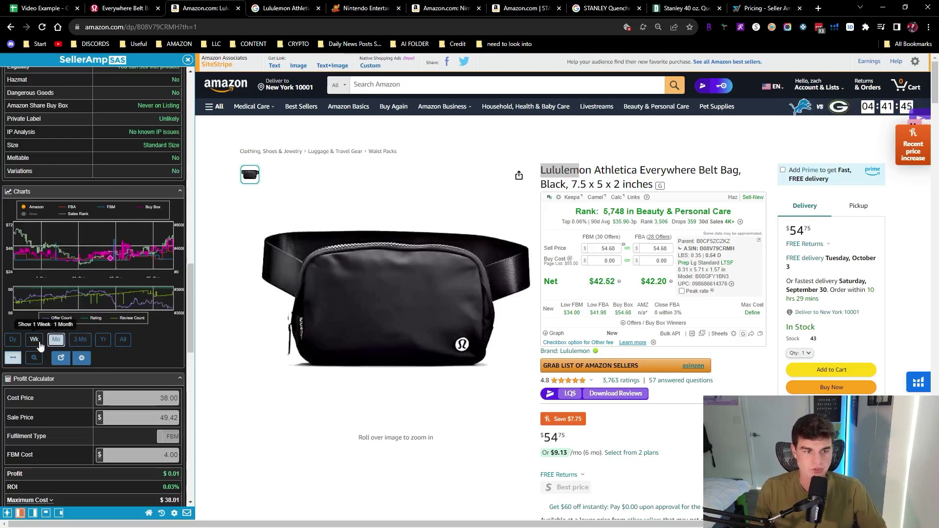
pyautogui.click(34, 340)
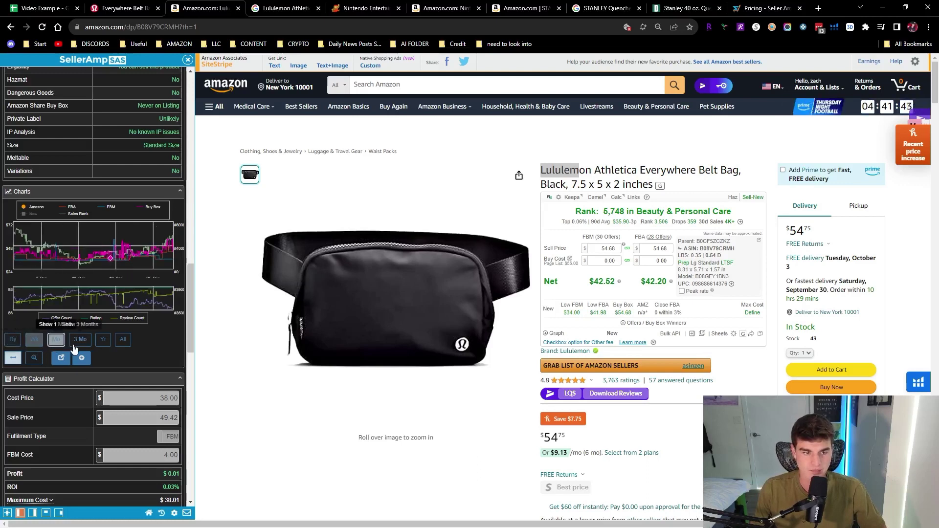
pyautogui.click(76, 341)
pyautogui.click(103, 339)
pyautogui.click(122, 340)
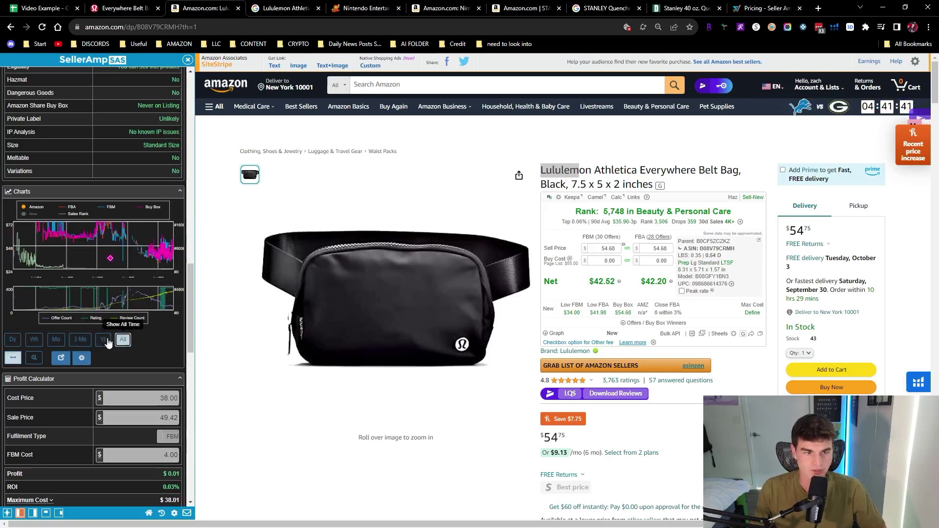
pyautogui.click(80, 340)
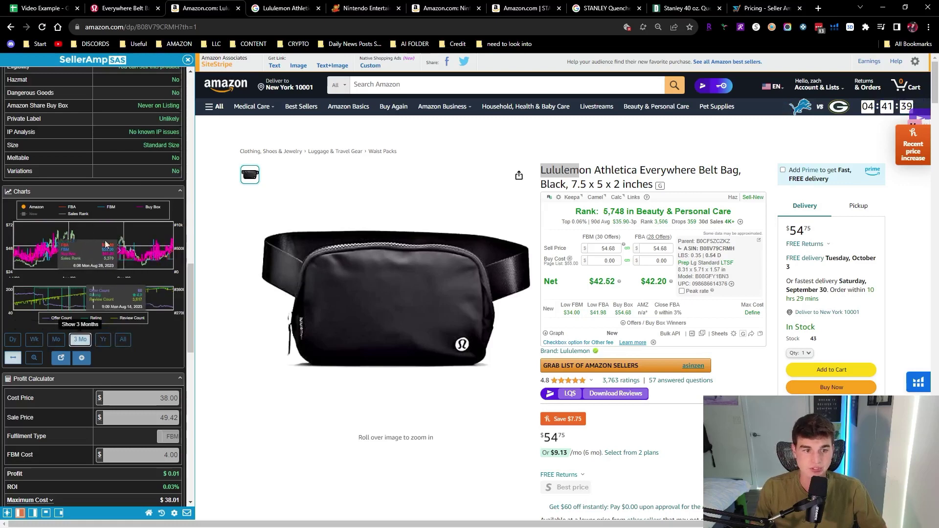
# Step: Expand the Maximum Cost and Total Fees breakdowns in the Profit Calculator
pyautogui.scroll(-5, 113, 205)
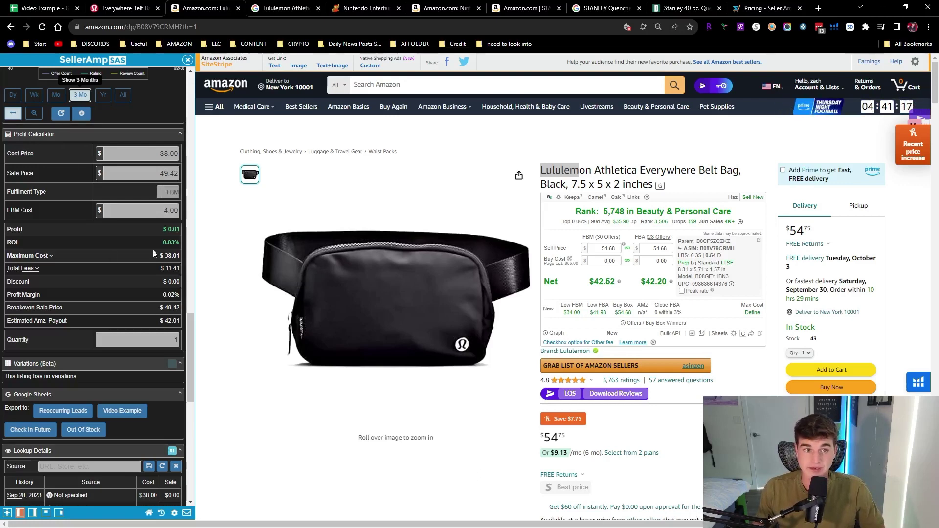
pyautogui.click(45, 260)
pyautogui.click(32, 286)
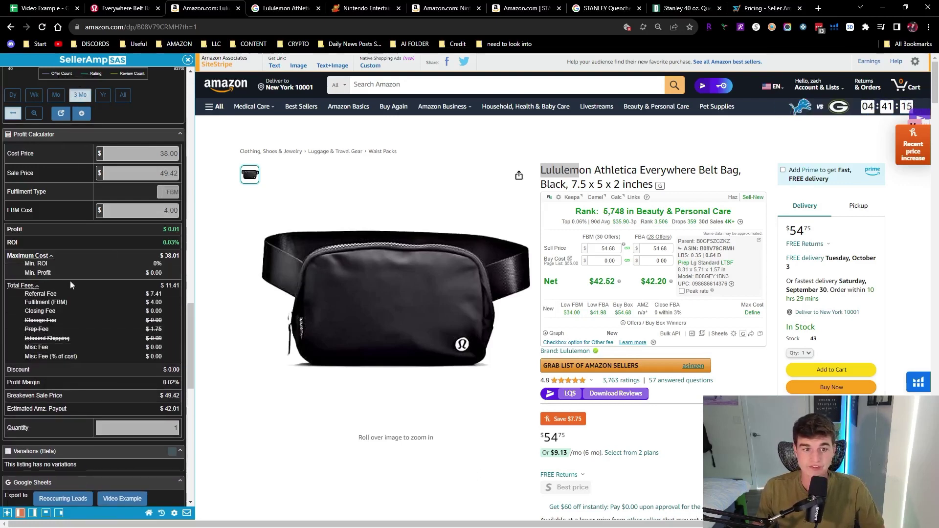
# Step: Compare the FBM and FBA fees by toggling the fulfilment type, leaving it on FBA
pyautogui.click(171, 192)
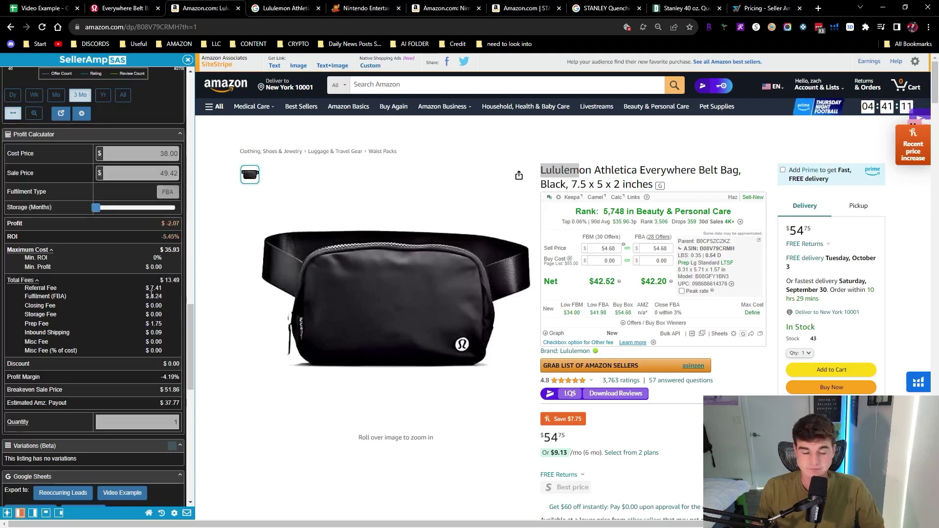
pyautogui.click(168, 192)
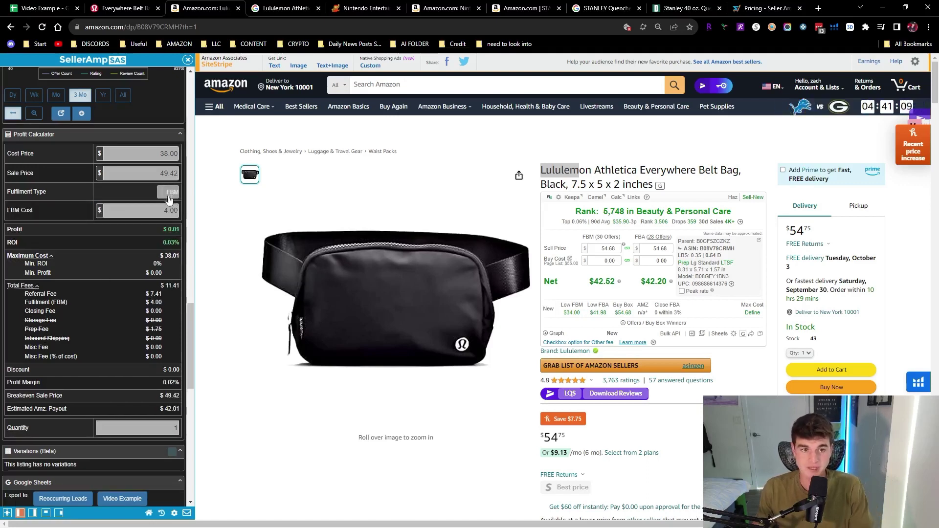
pyautogui.click(168, 193)
pyautogui.click(168, 193)
pyautogui.click(168, 193)
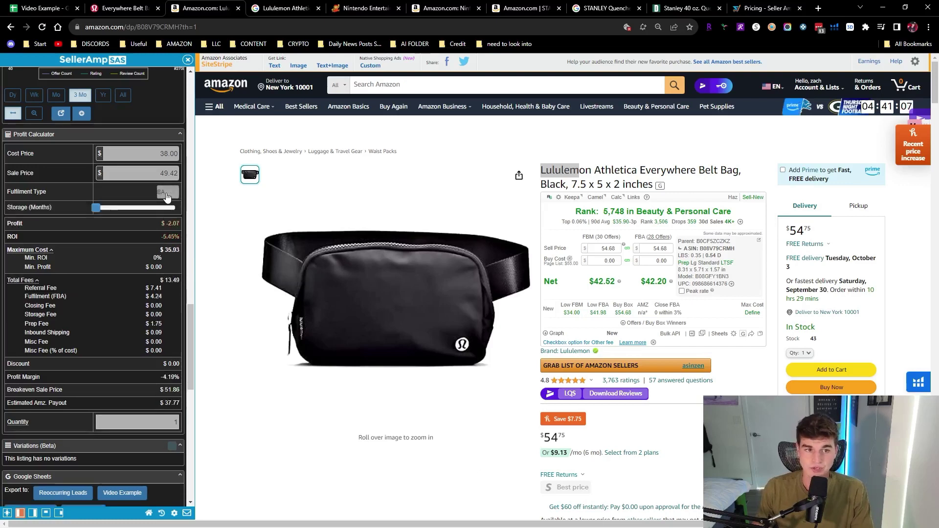
# Step: Set the sale price in the Profit Calculator to $55.00
pyautogui.doubleClick(169, 174)
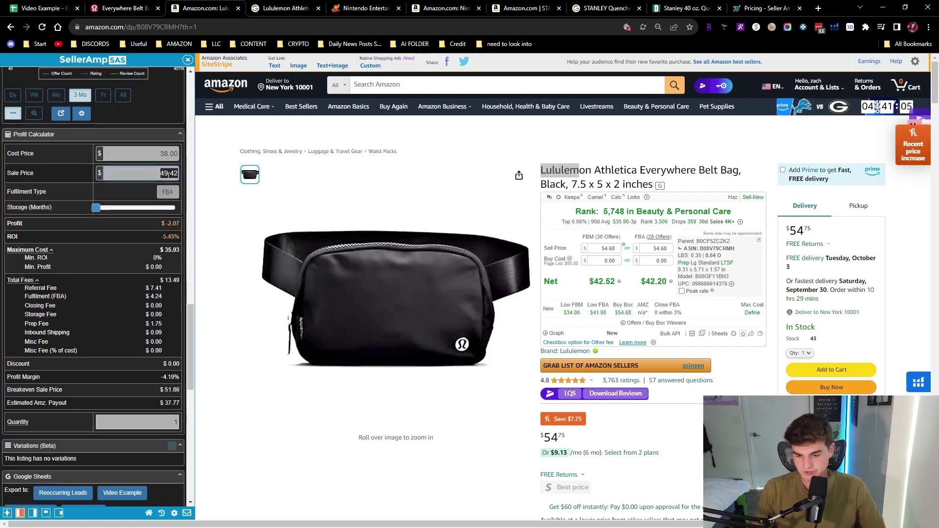
pyautogui.write('50.00')
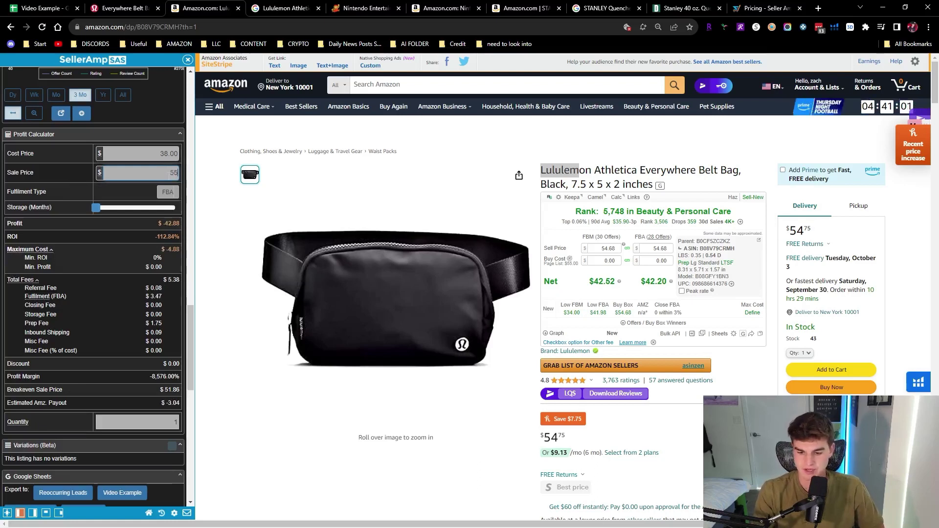
pyautogui.press('BackSpace')
pyautogui.press('BackSpace')
pyautogui.press('BackSpace')
pyautogui.write('500')
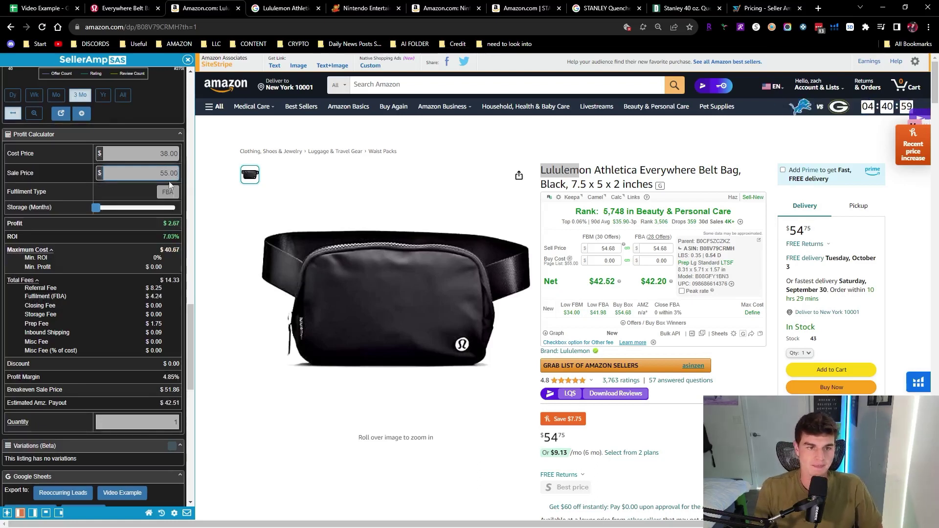
# Step: Review the cost price and sale price against the resulting profit and ROI in the Profit Calculator
pyautogui.click(162, 156)
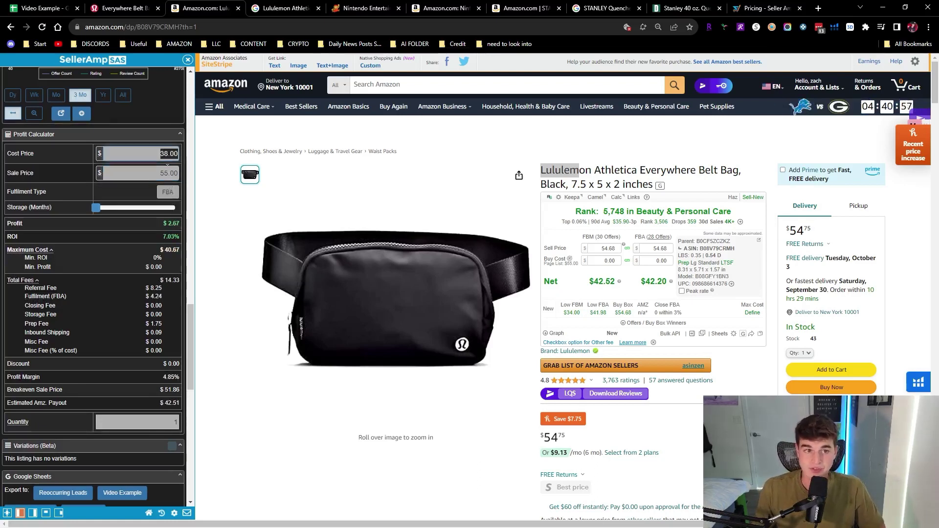
pyautogui.click(165, 174)
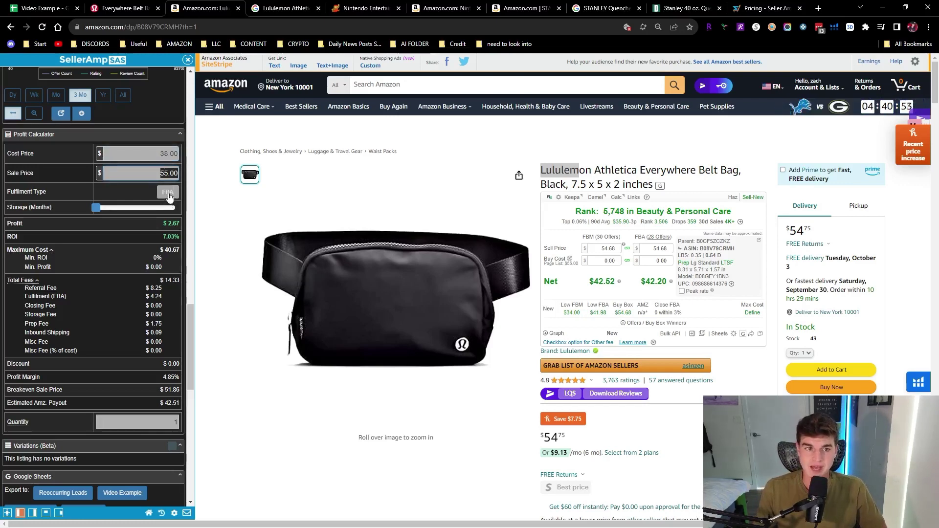
pyautogui.tripleClick(160, 223)
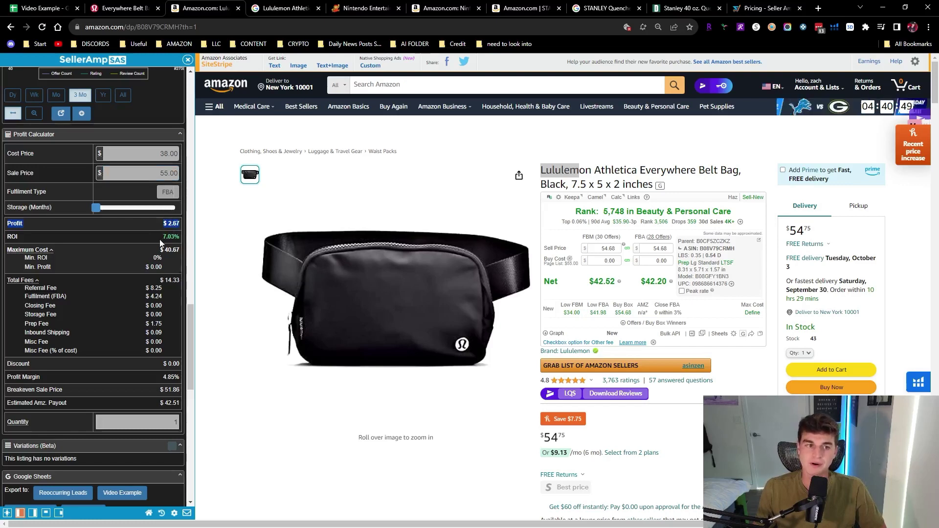
pyautogui.moveTo(159, 238); pyautogui.dragTo(173, 236)
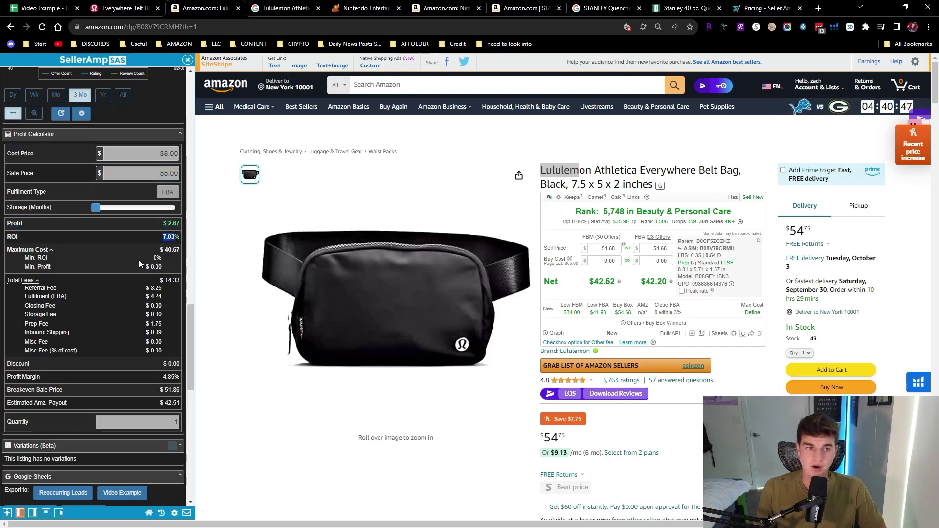
# Step: Try the maximum cost of $40.67 as the cost price, and restore the cost price to $38.00
pyautogui.click(163, 250)
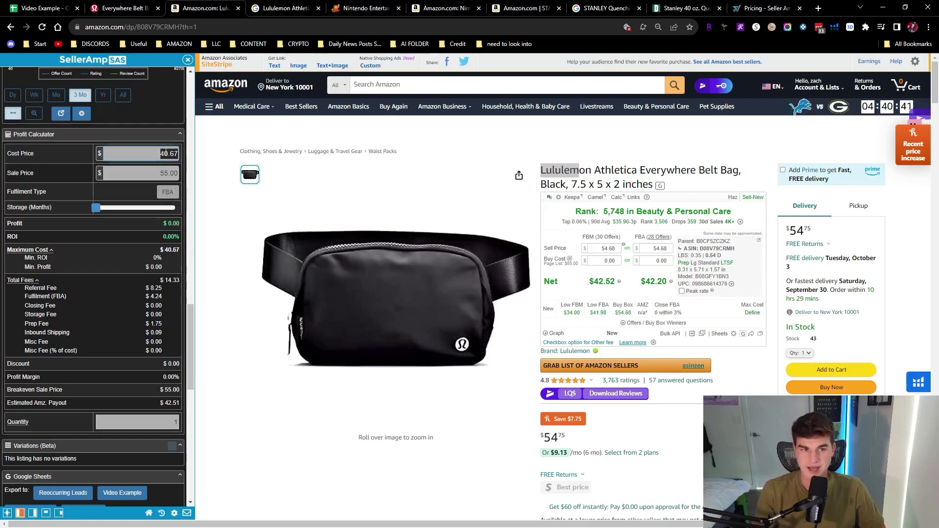
pyautogui.write('38')
pyautogui.press('Return')
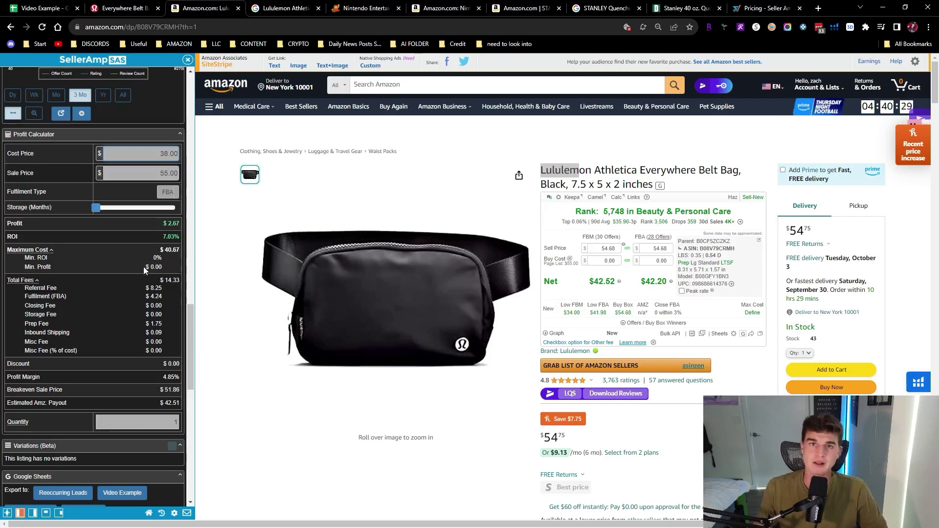
# Step: Examine the inbound shipping charge in the Total Fees breakdown
pyautogui.scroll(-1, 140, 260)
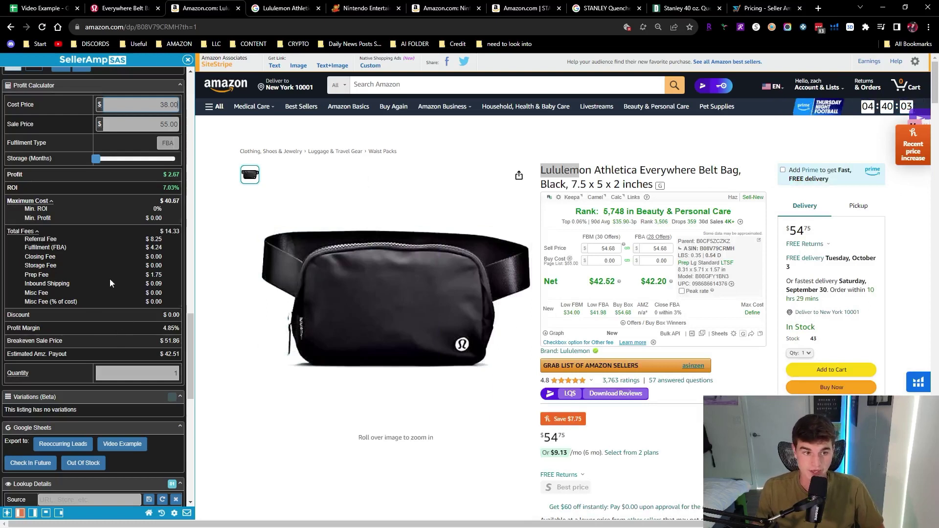
pyautogui.moveTo(162, 284); pyautogui.dragTo(145, 286)
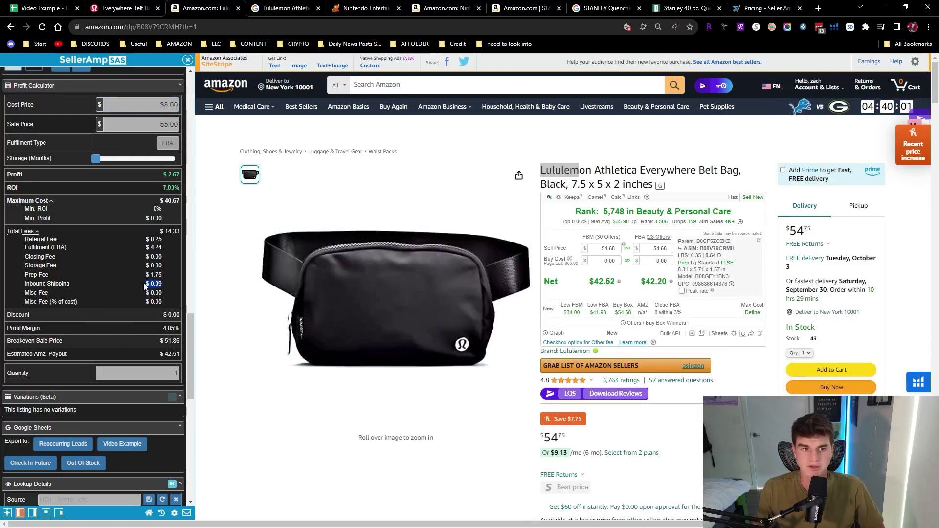
pyautogui.doubleClick(161, 283)
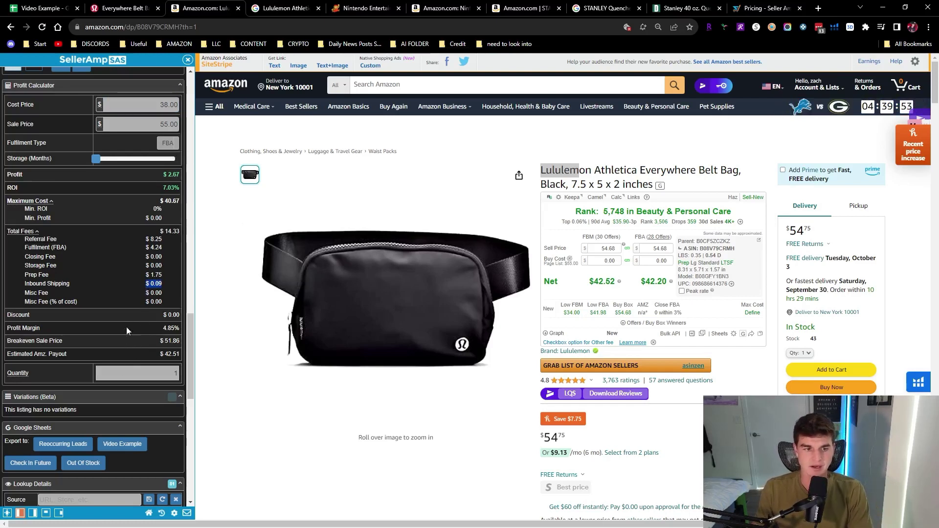
# Step: Set the quantity to 20 and check the combined cost, sale and total profit figures
pyautogui.click(158, 373)
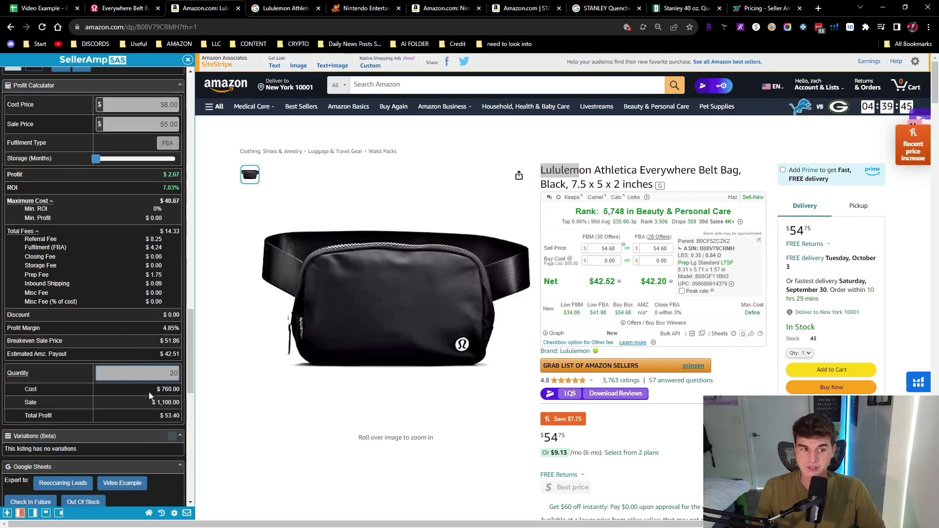
pyautogui.moveTo(151, 402); pyautogui.dragTo(181, 403)
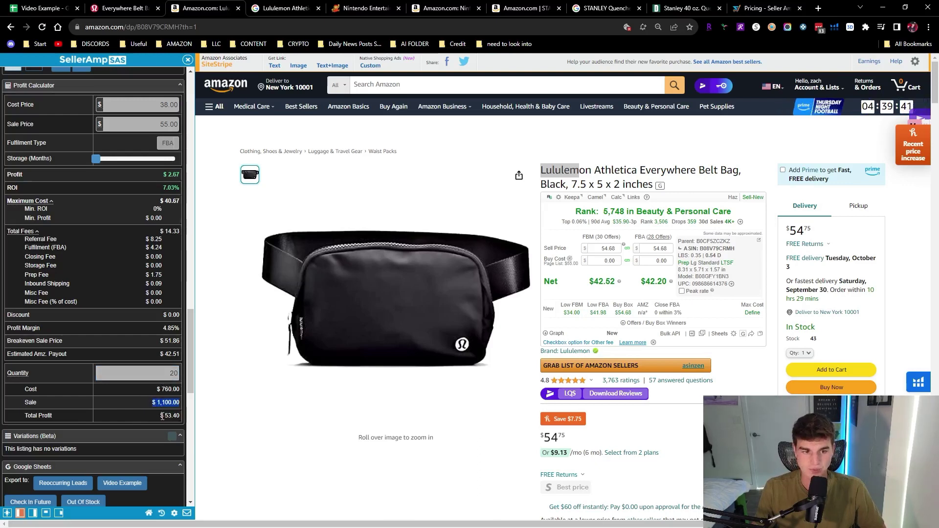
pyautogui.doubleClick(173, 373)
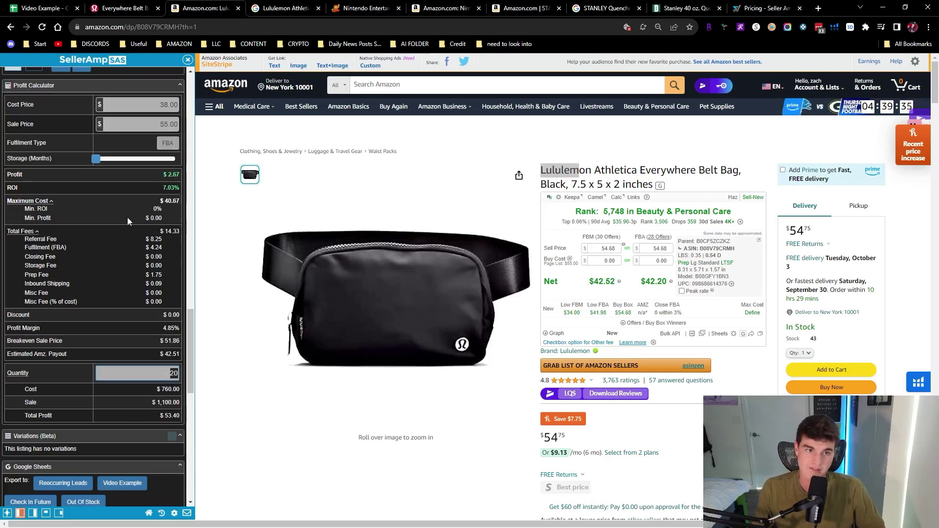
# Step: Switch the fulfilment type to FBM and inspect the total profit and fee breakdown for the 20 units
pyautogui.click(168, 144)
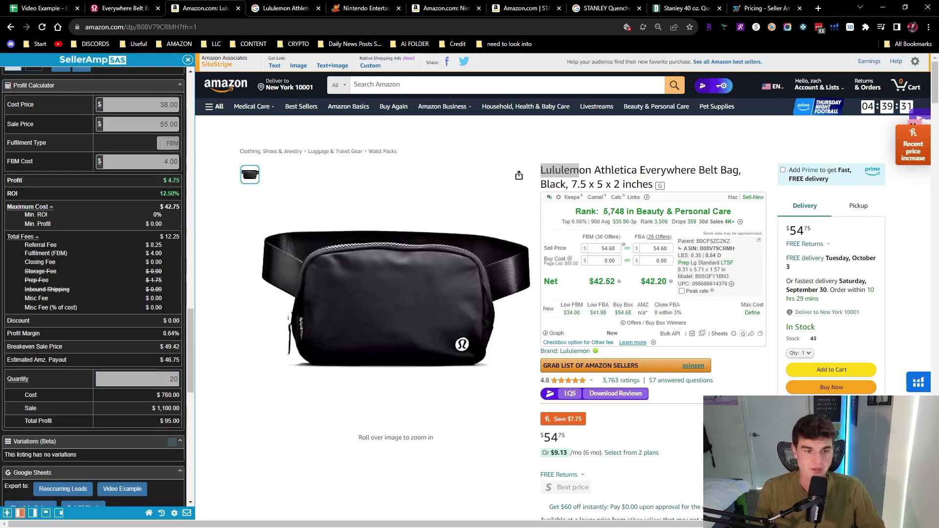
pyautogui.click(168, 381)
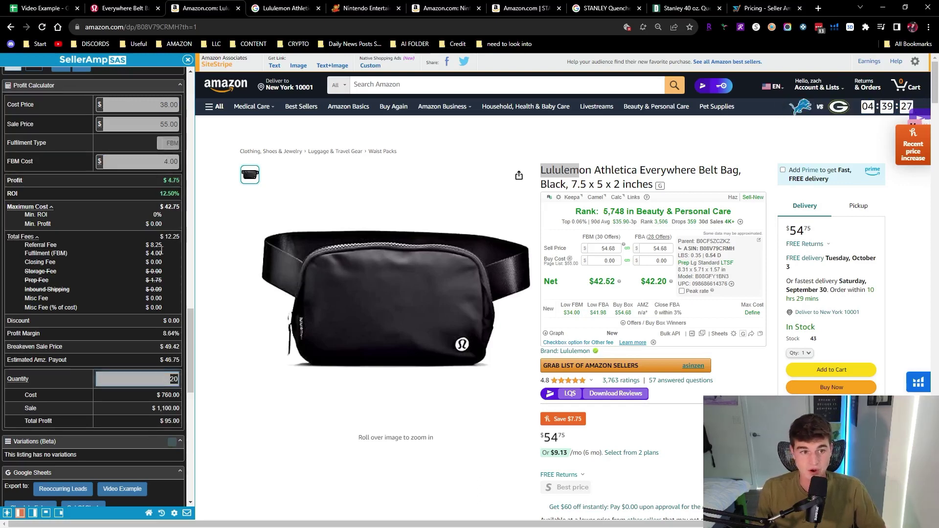
pyautogui.click(38, 238)
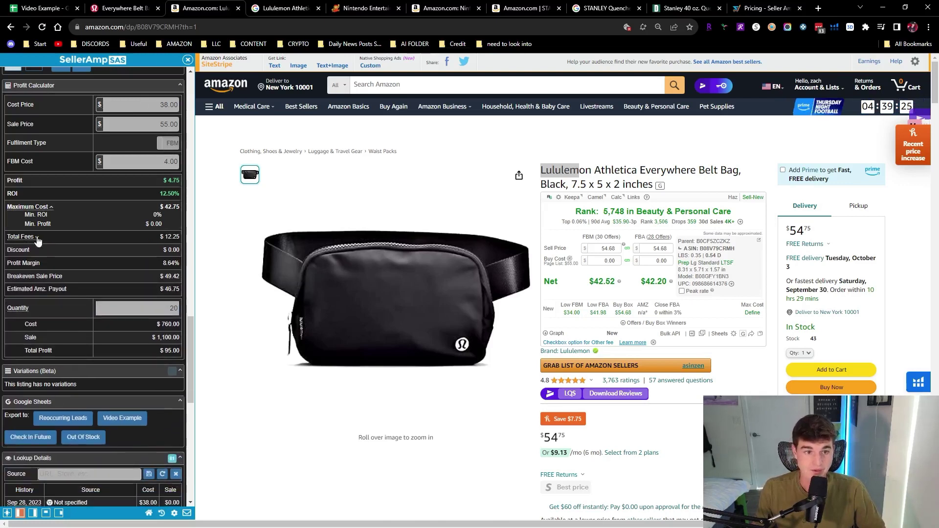
pyautogui.click(38, 238)
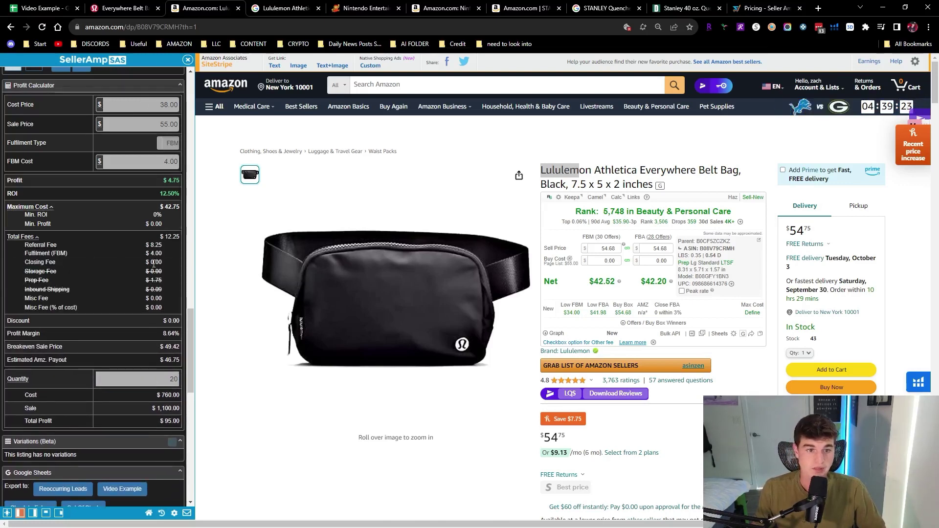
# Step: Toggle the fulfilment type between FBA and FBM to compare the Total Fees breakdown, finishing on FBM
pyautogui.click(27, 238)
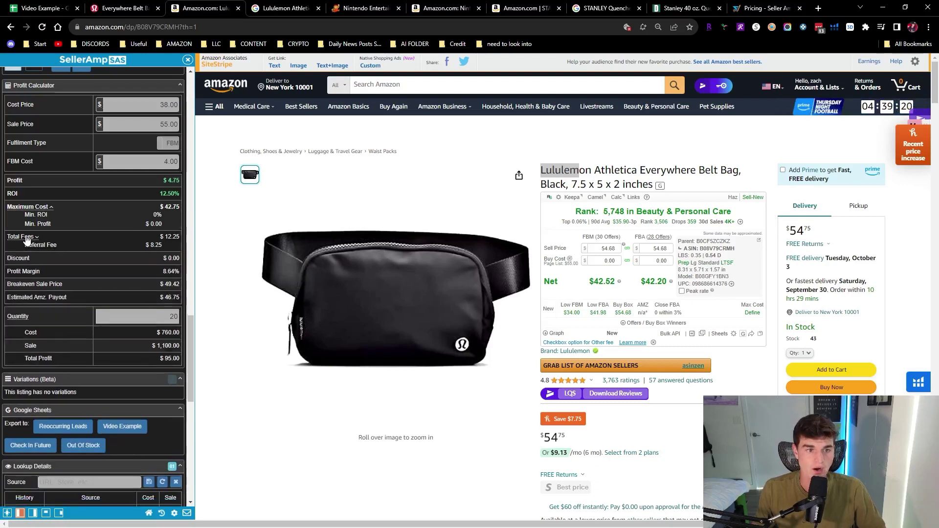
pyautogui.click(169, 142)
pyautogui.click(170, 145)
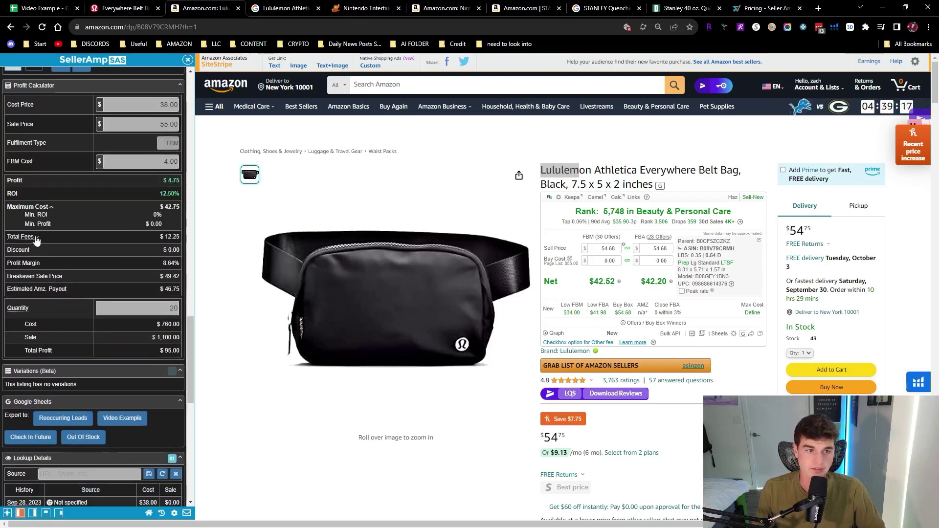
pyautogui.click(27, 238)
pyautogui.click(170, 143)
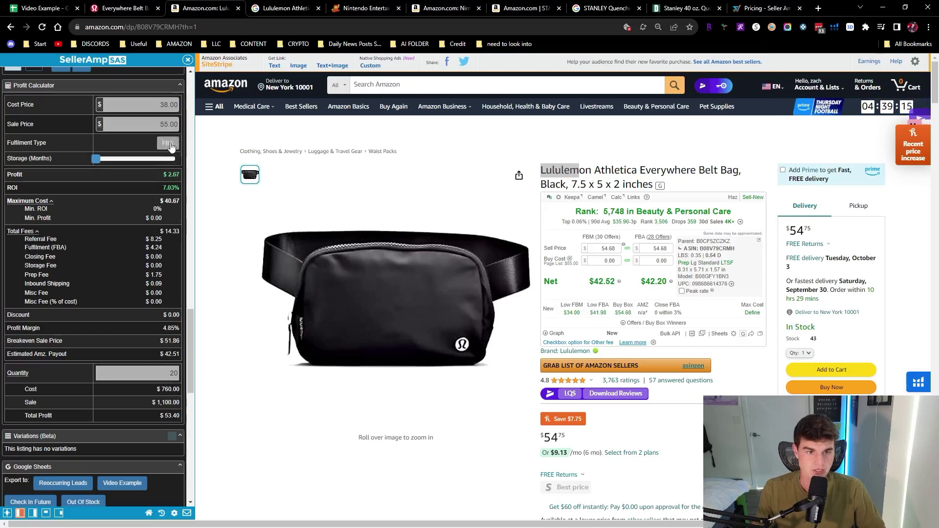
pyautogui.click(170, 144)
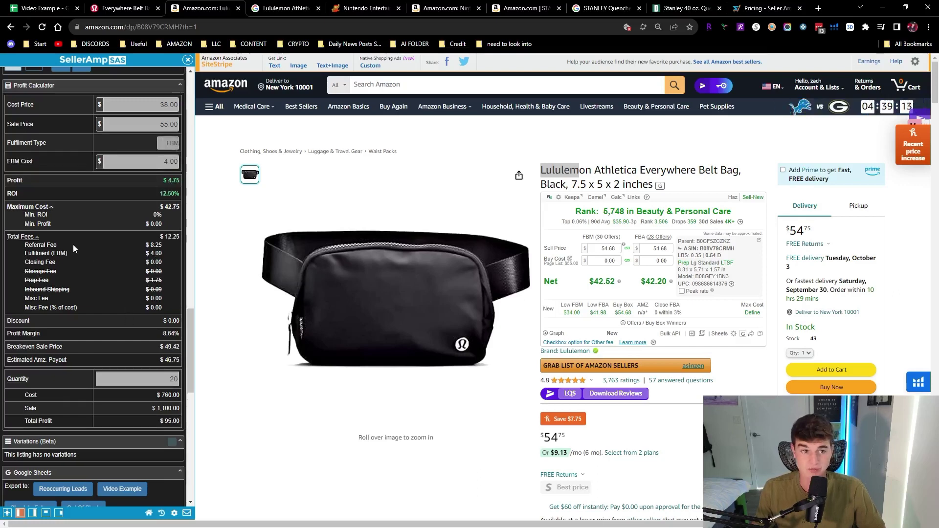
# Step: Inspect the FBM fulfilment fee and the struck-out prep fee in the Total Fees breakdown
pyautogui.tripleClick(153, 253)
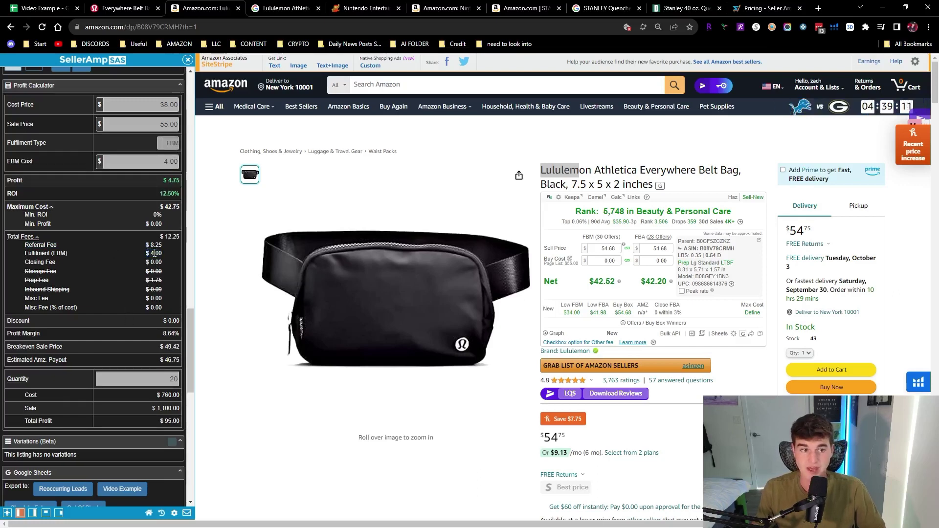
pyautogui.moveTo(141, 254); pyautogui.dragTo(161, 254)
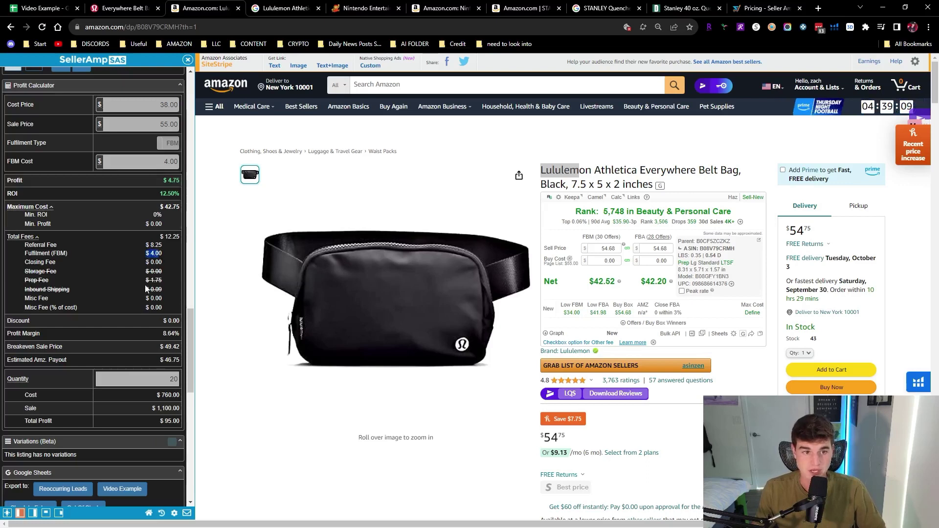
pyautogui.click(39, 278)
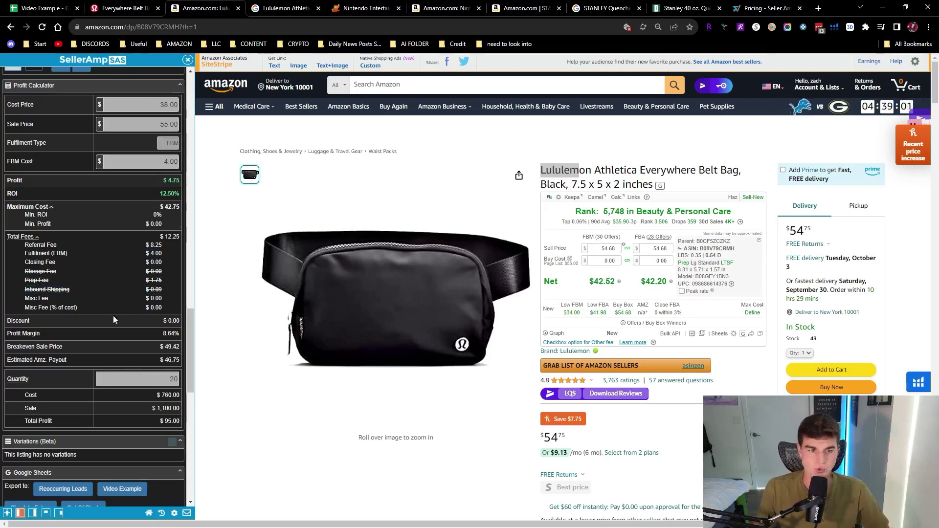
# Step: Open the Fruit of the Loom Amazon link from the Video Example sheet in its own tab, and return to the belt bag listing
pyautogui.scroll(-2, 120, 304)
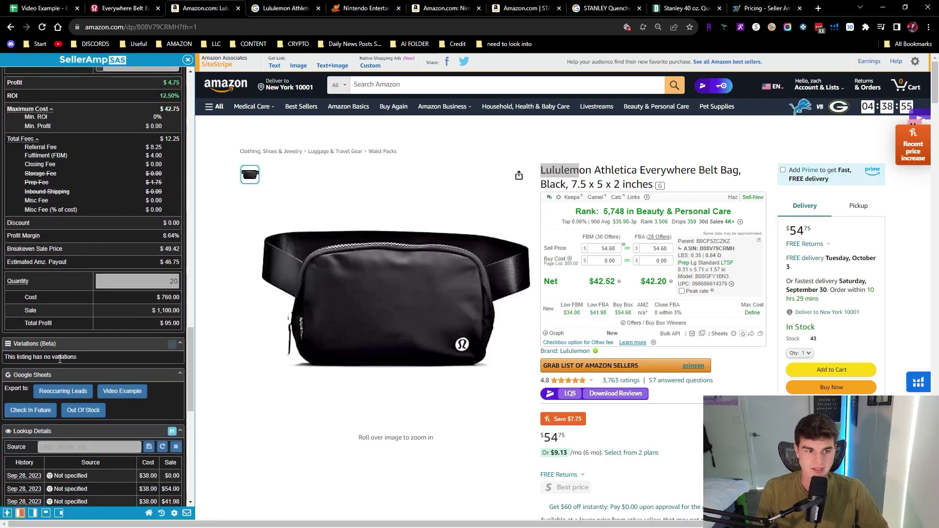
pyautogui.click(69, 6)
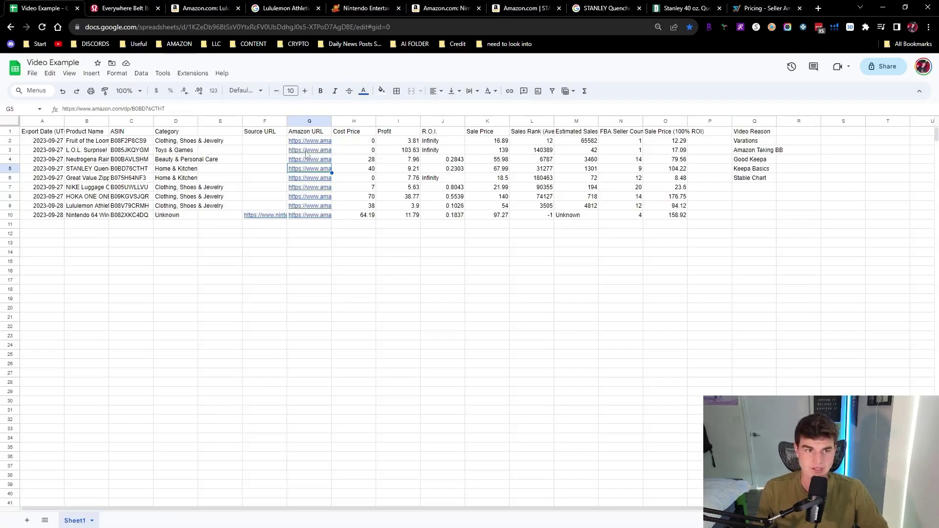
pyautogui.click(326, 151)
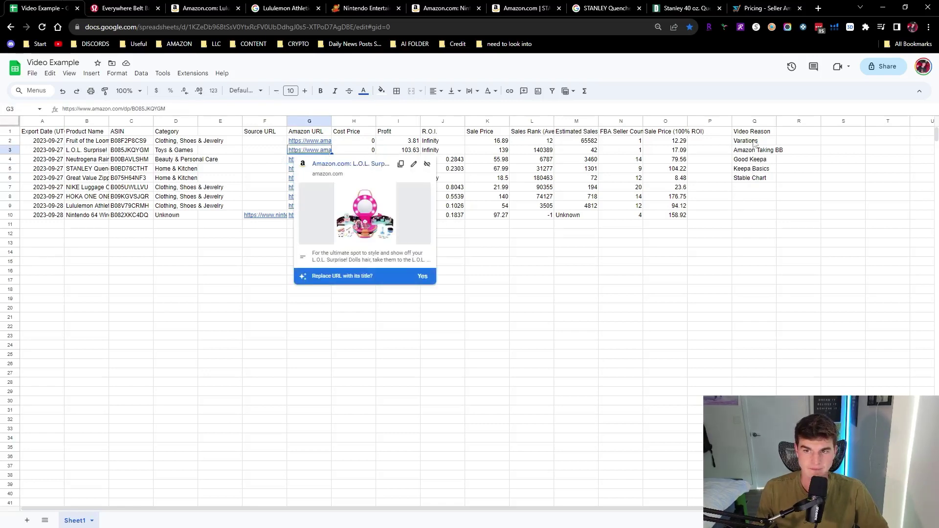
pyautogui.click(319, 143)
pyautogui.click(345, 155)
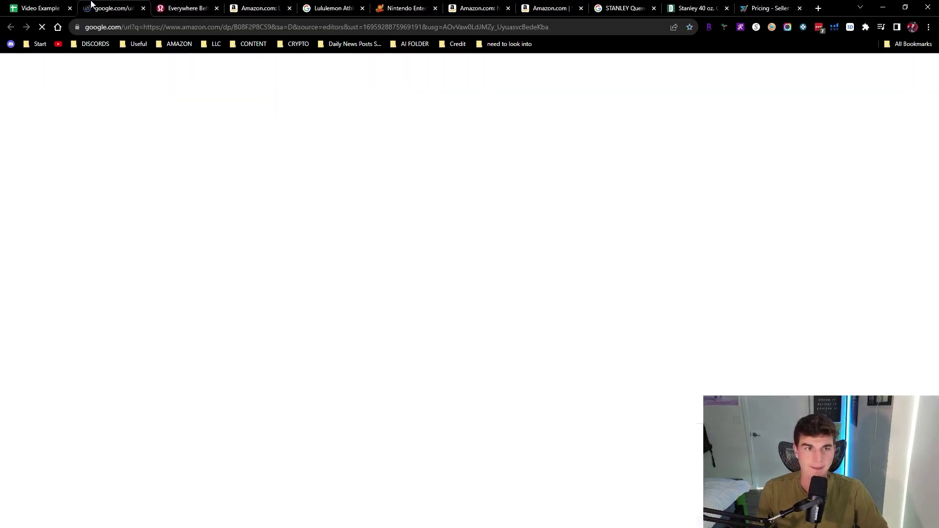
pyautogui.moveTo(121, 5); pyautogui.dragTo(187, 4)
pyautogui.click(261, 7)
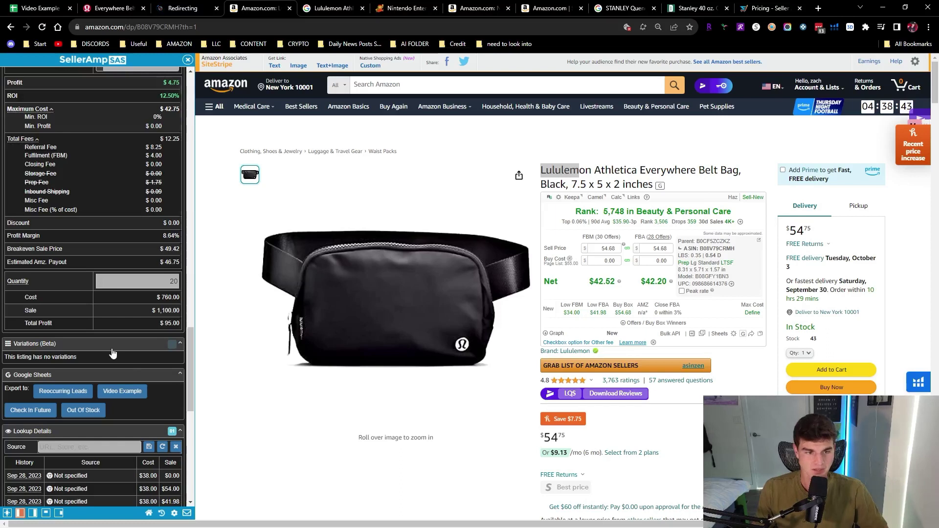
# Step: Copy the URL of Lululemon's Everywhere Belt Bag 1L page and save it as the source in SellerAmp's Lookup Details
pyautogui.scroll(-1, 100, 354)
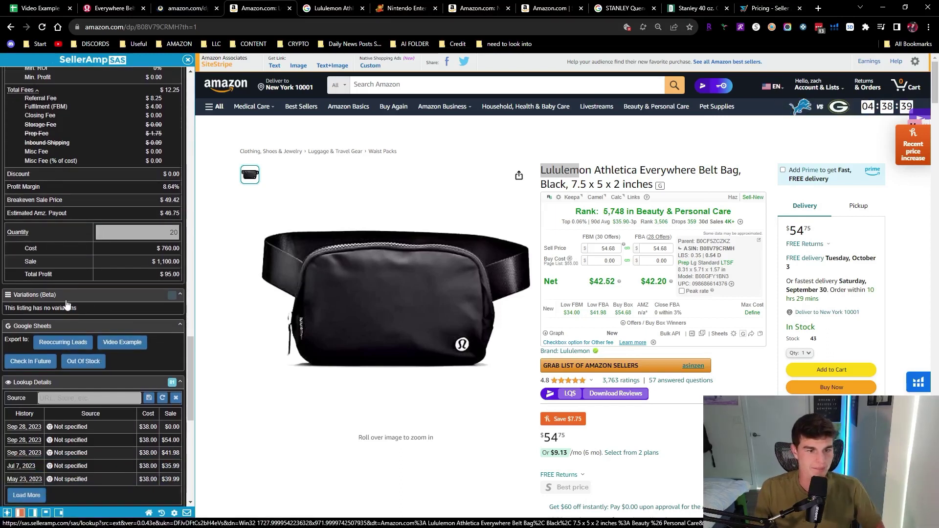
pyautogui.scroll(-1, 113, 303)
pyautogui.scroll(-1, 156, 307)
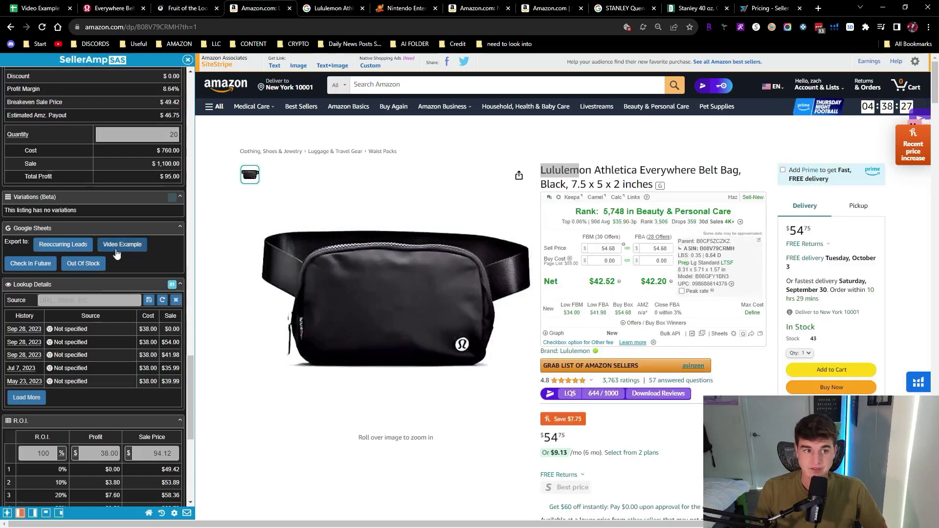
pyautogui.moveTo(113, 8); pyautogui.dragTo(193, 8)
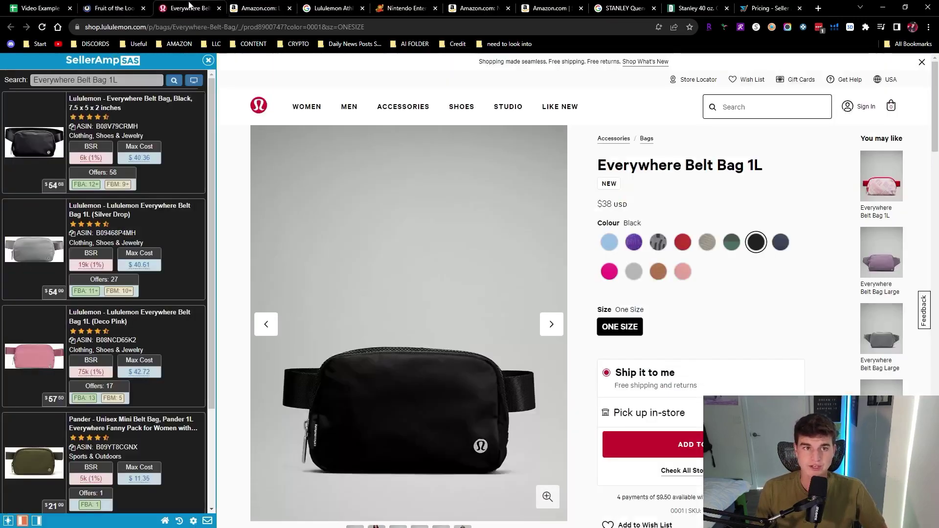
pyautogui.doubleClick(203, 30)
pyautogui.click(203, 30)
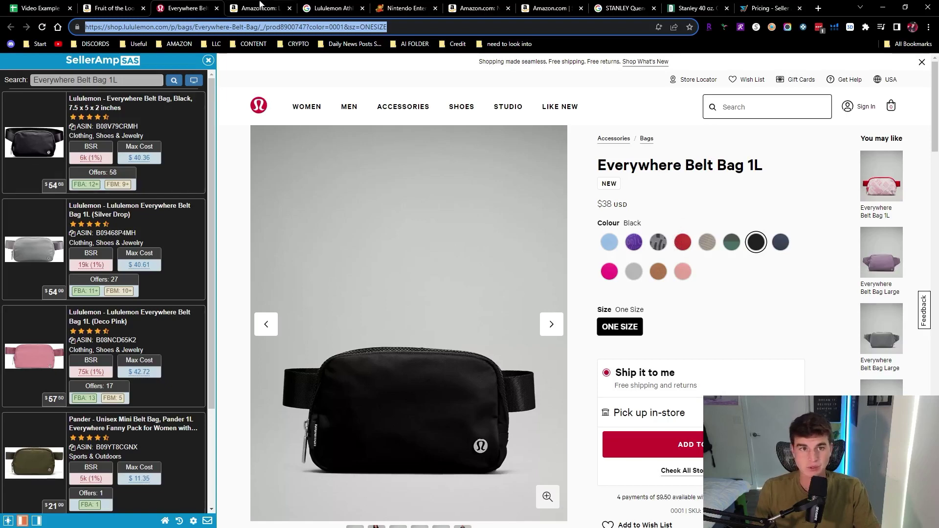
pyautogui.click(261, 6)
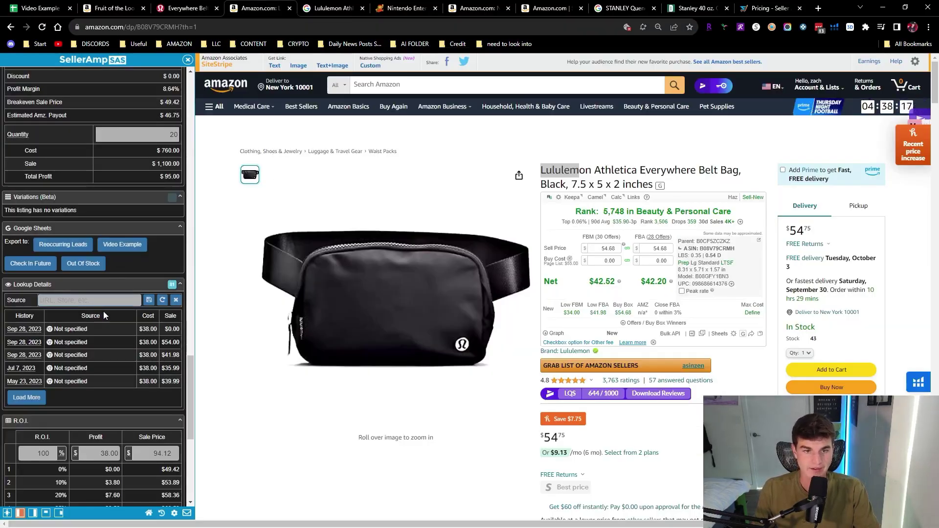
pyautogui.hotkey('ctrl', 'v')
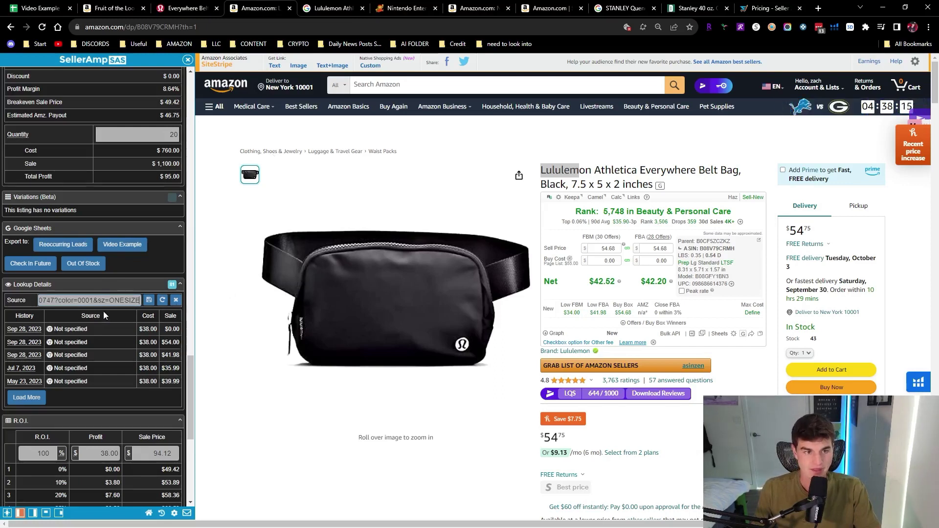
pyautogui.click(148, 302)
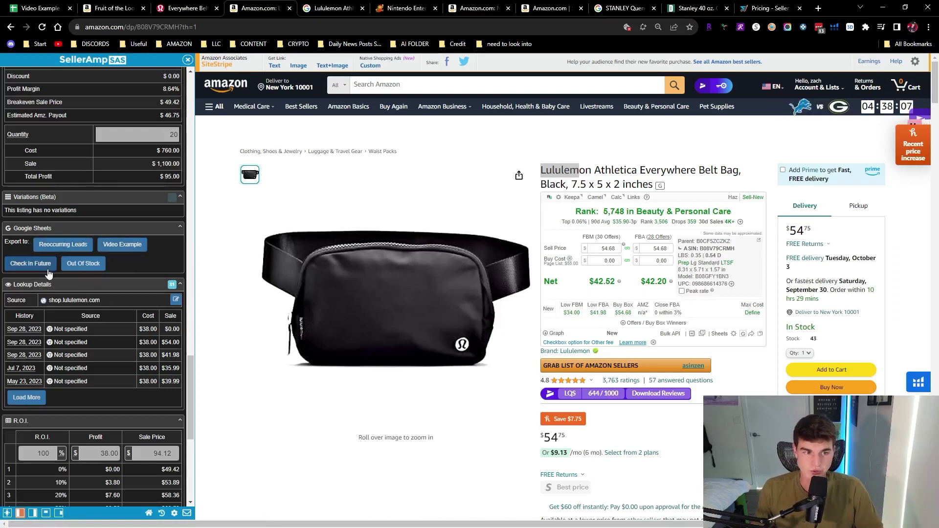
# Step: Check the first empty row of the Video Example sheet, and export the belt bag listing to that sheet from SellerAmp
pyautogui.click(123, 252)
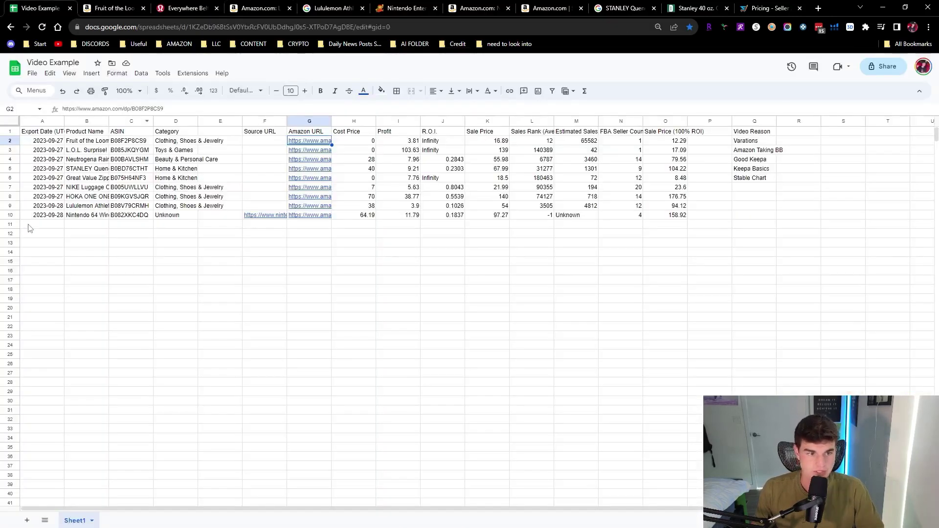
pyautogui.click(42, 226)
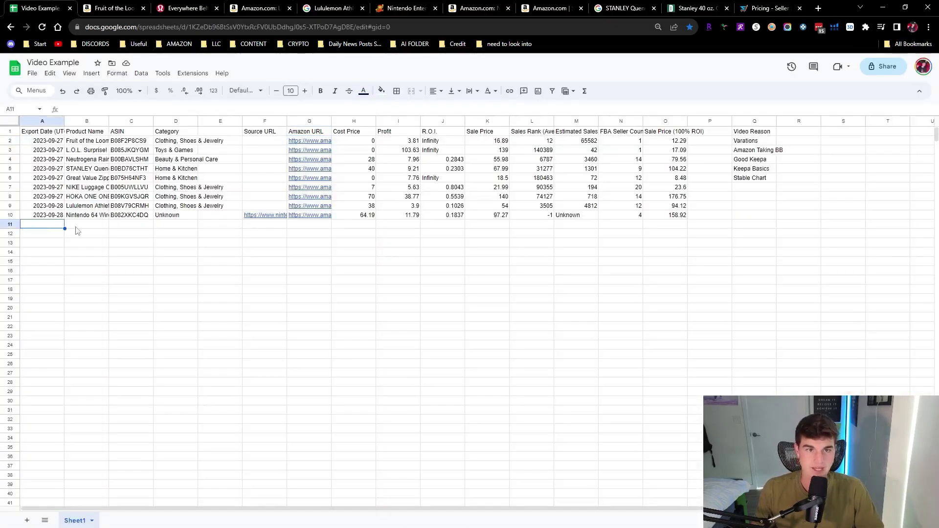
pyautogui.click(259, 8)
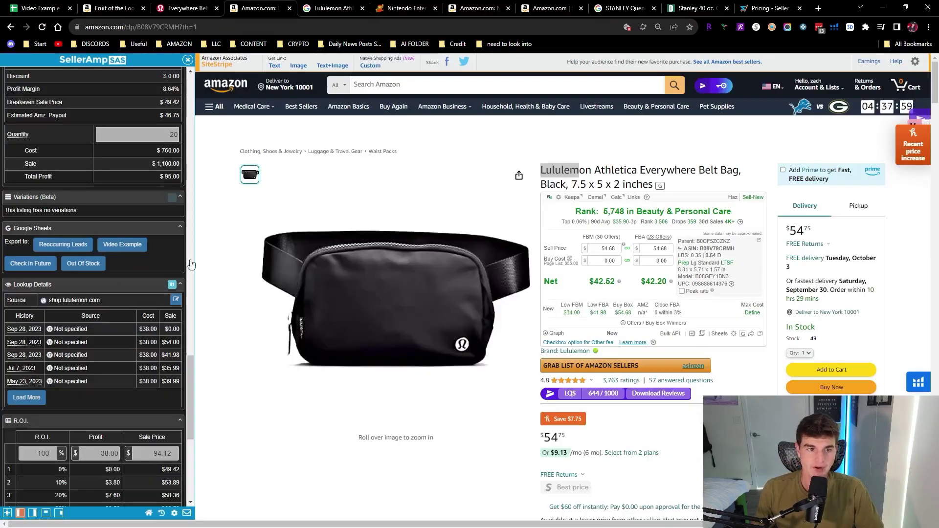
pyautogui.click(125, 249)
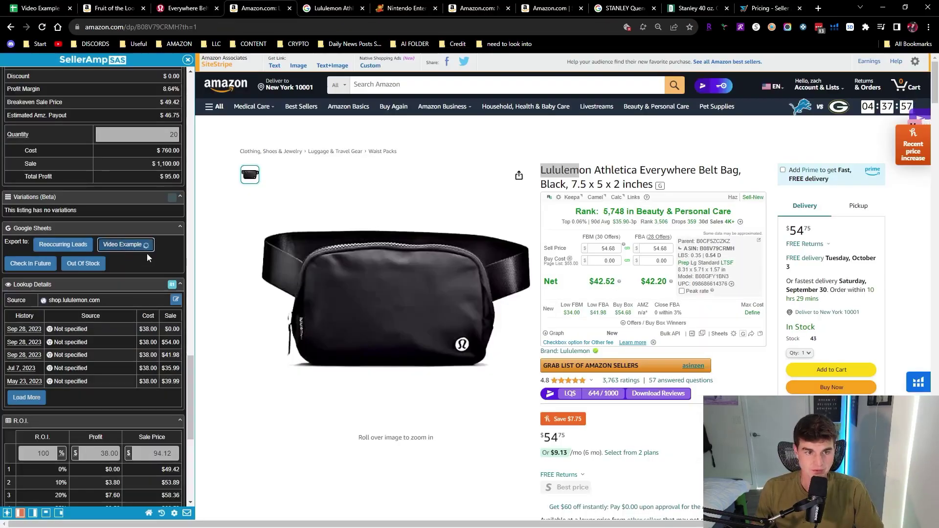
# Step: Review the exported belt bag row's Source URL and Sale Price (100% ROI) in the sheet, and return to the Amazon listing
pyautogui.click(62, 5)
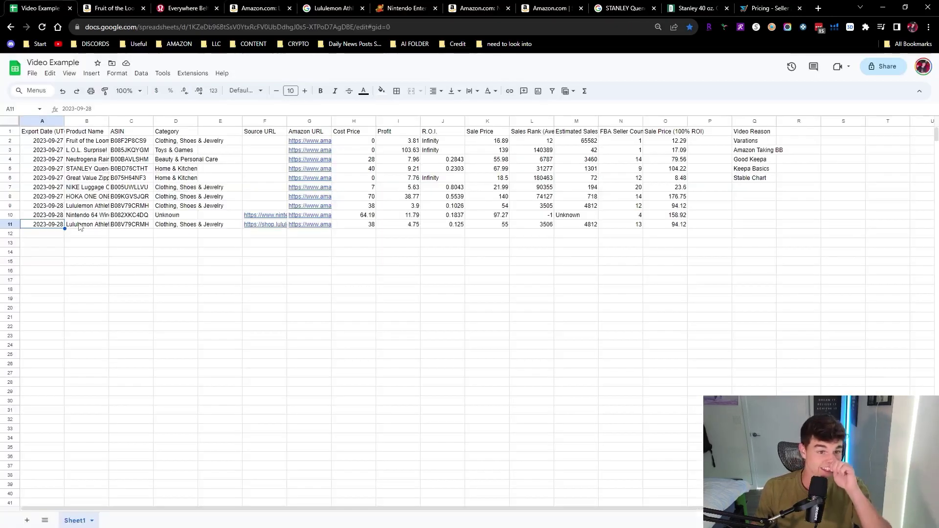
pyautogui.click(270, 226)
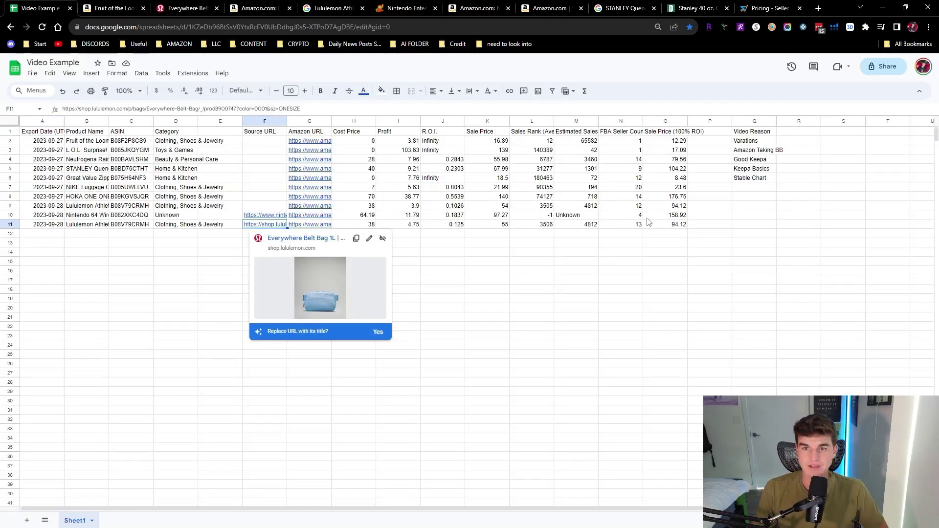
pyautogui.click(672, 225)
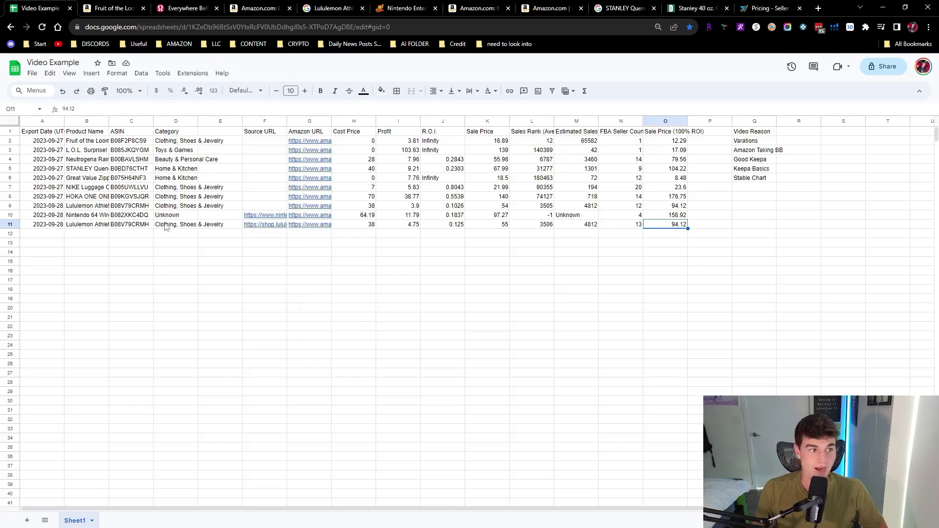
pyautogui.click(185, 7)
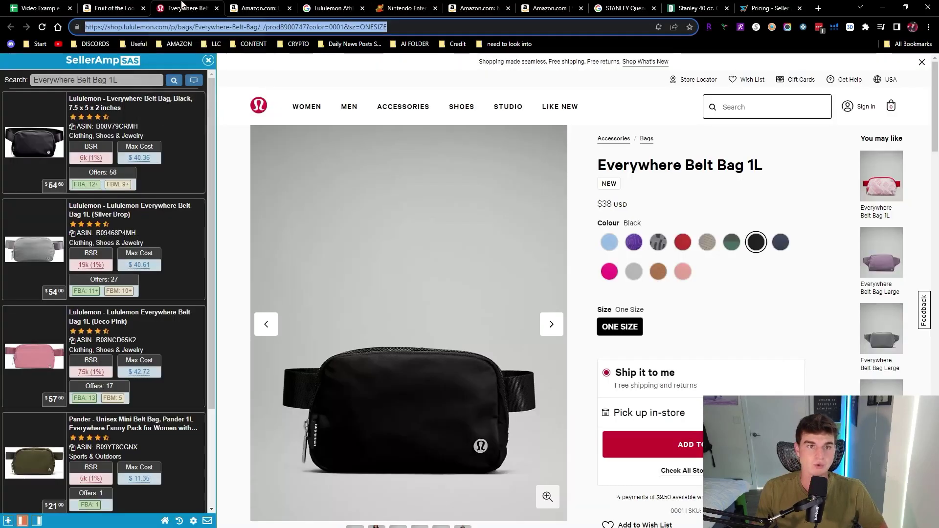
pyautogui.click(259, 8)
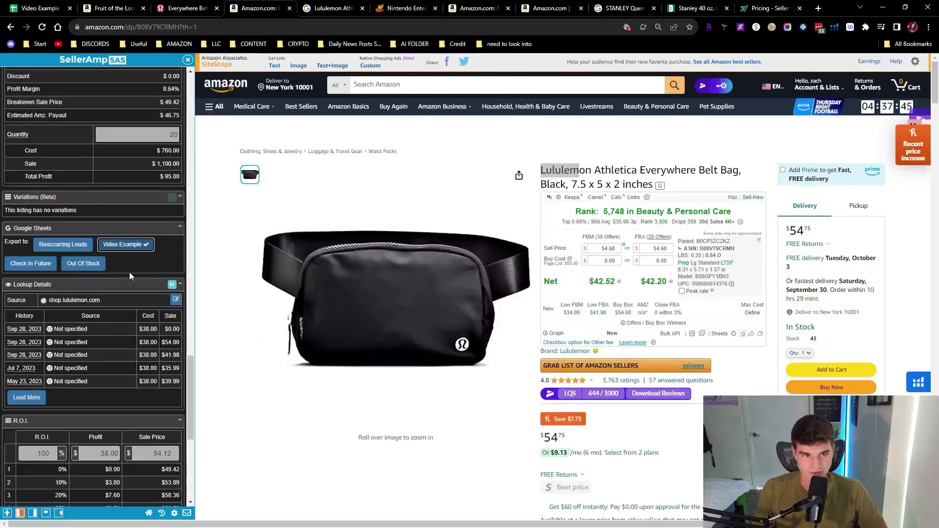
# Step: Load more entries of the Lookup Details history twice and examine the belt bag's past cost and sale prices
pyautogui.scroll(1, 133, 272)
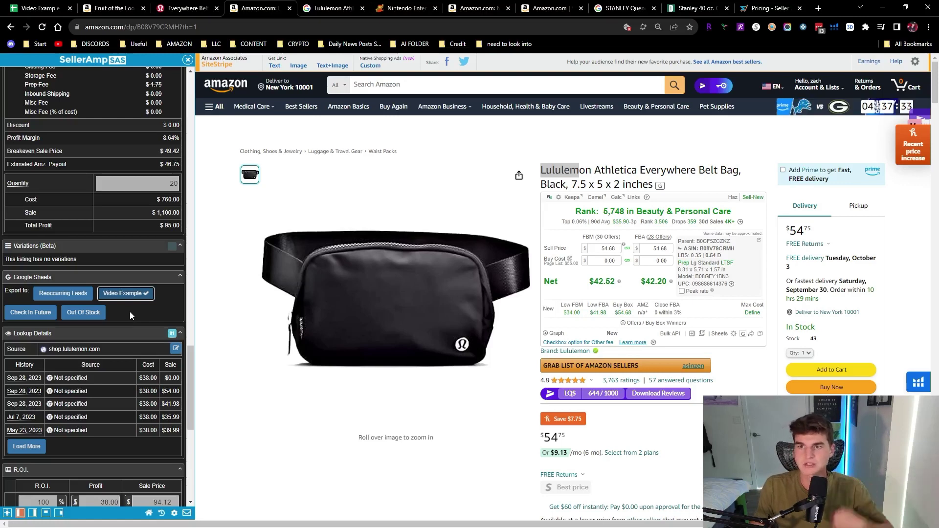
pyautogui.scroll(-1, 130, 312)
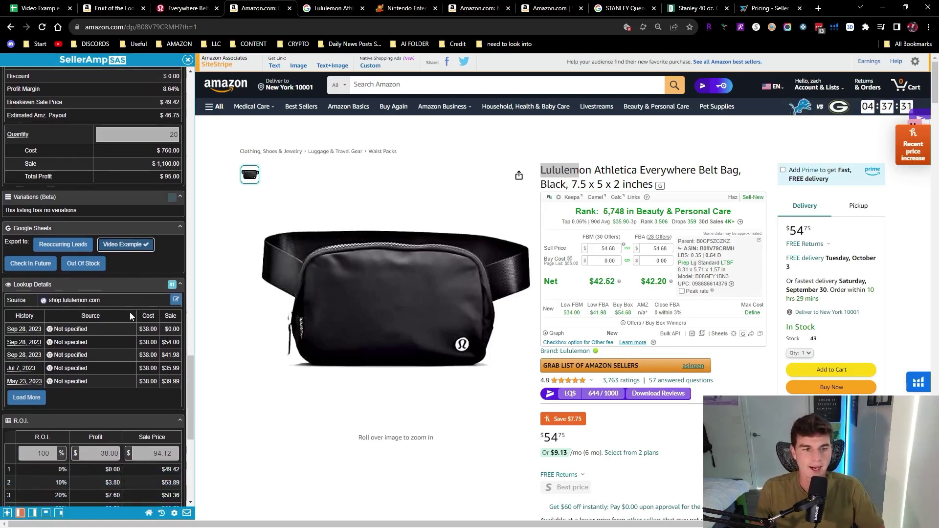
pyautogui.scroll(-1, 74, 217)
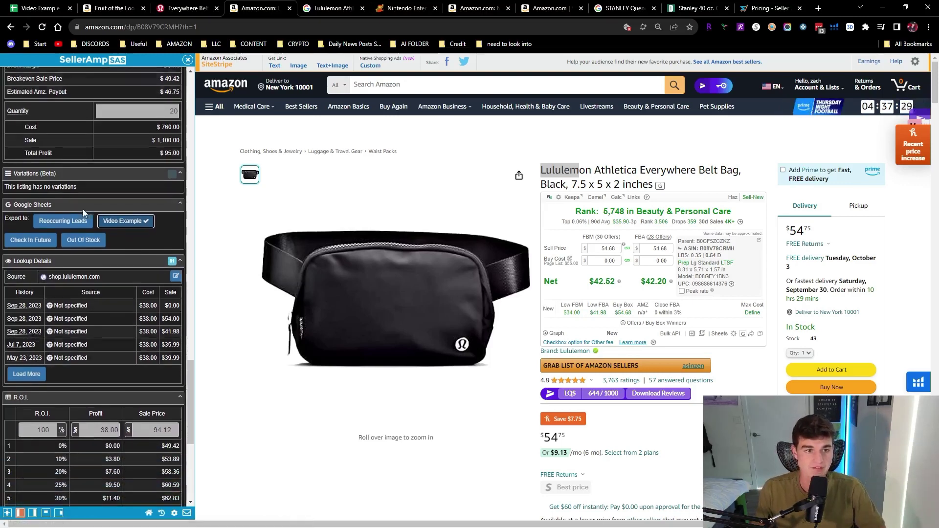
pyautogui.scroll(-1, 147, 205)
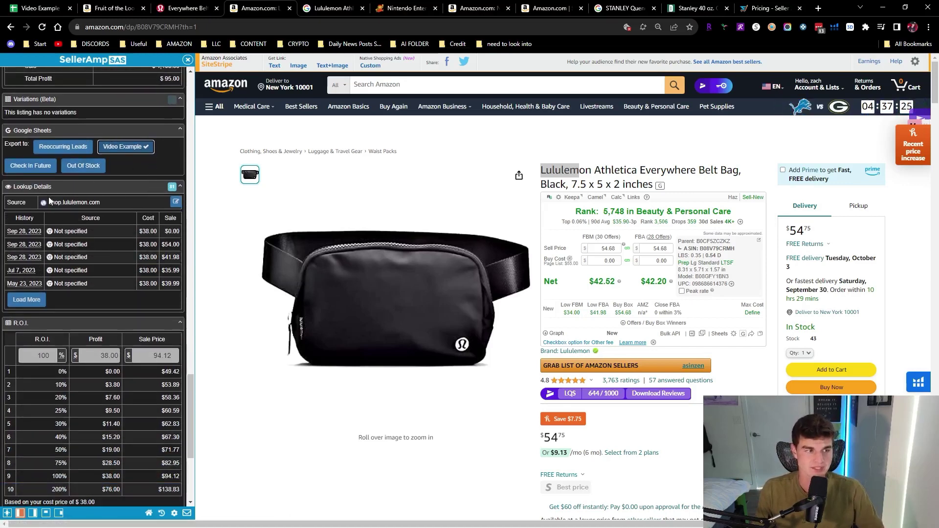
pyautogui.click(34, 304)
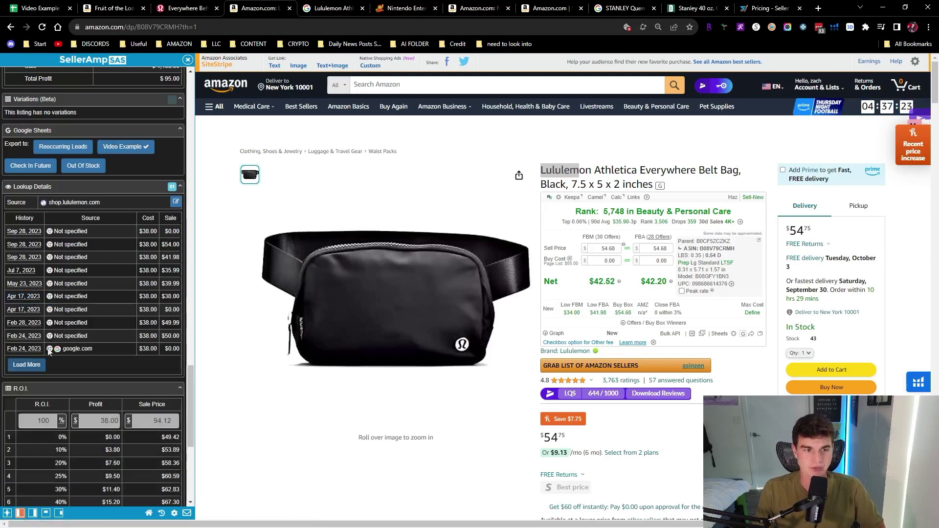
pyautogui.click(26, 365)
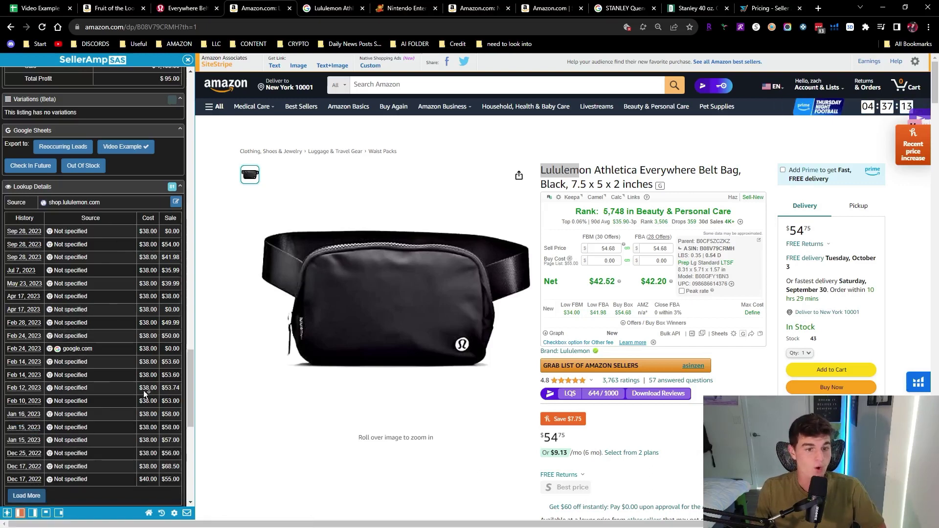
pyautogui.scroll(6, 143, 391)
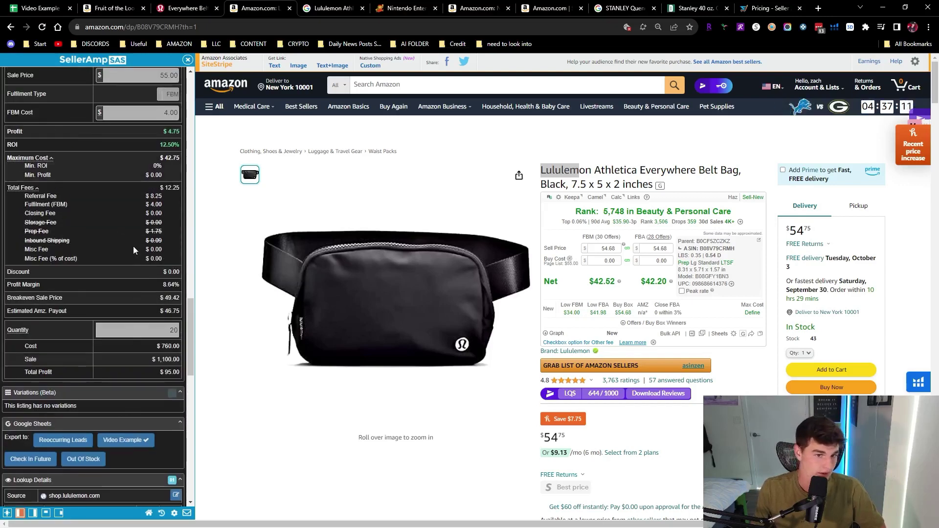
# Step: Load more entries of the belt bag's Lookup Details history, going back to the Aug 30, 2022 lookups
pyautogui.scroll(3, 134, 250)
pyautogui.scroll(-15, 139, 239)
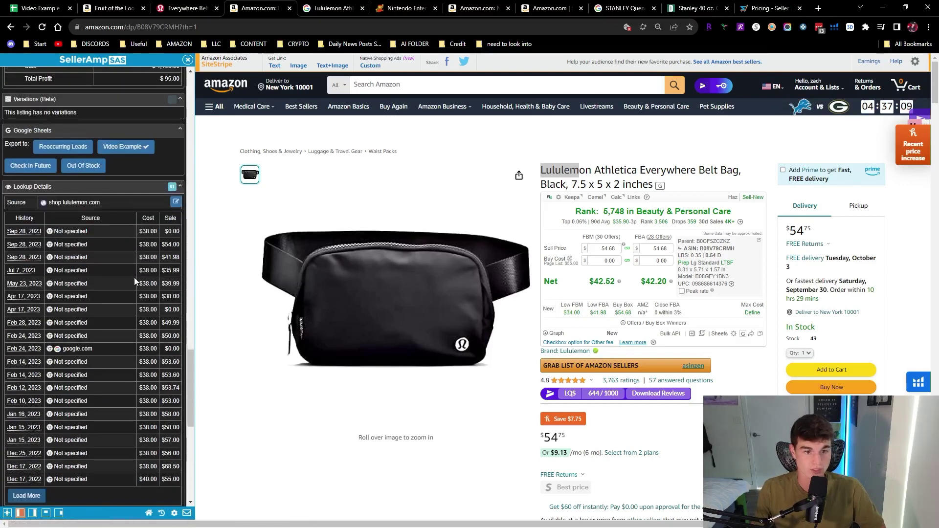
pyautogui.click(29, 447)
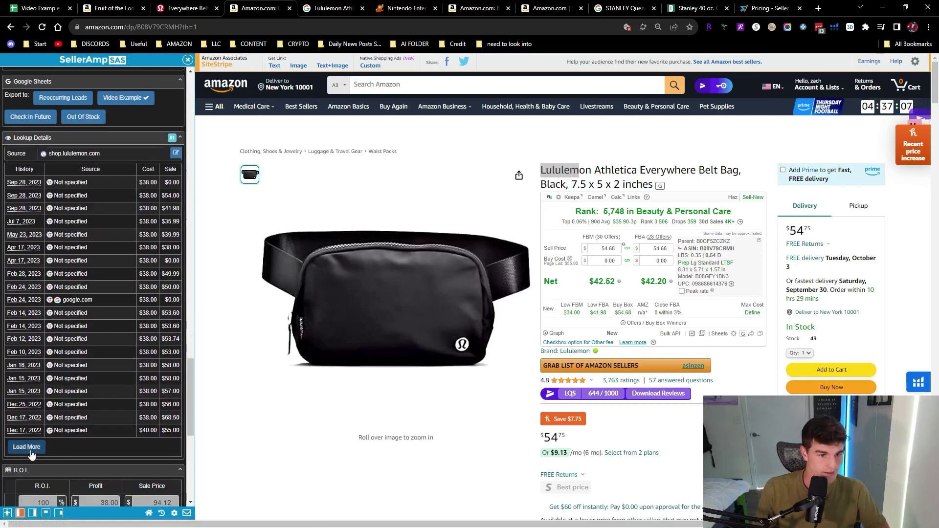
pyautogui.scroll(-2, 36, 391)
pyautogui.scroll(1, 36, 391)
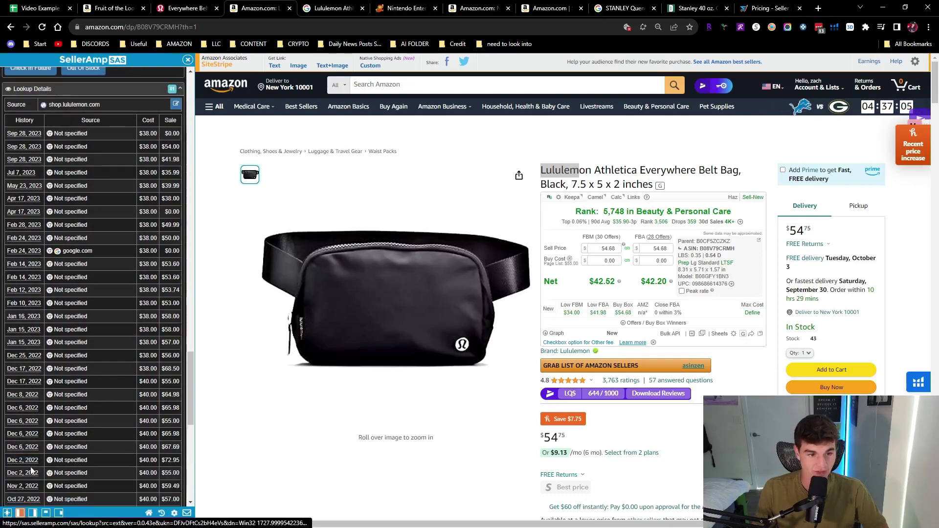
pyautogui.click(30, 466)
pyautogui.scroll(-2, 31, 460)
pyautogui.click(29, 431)
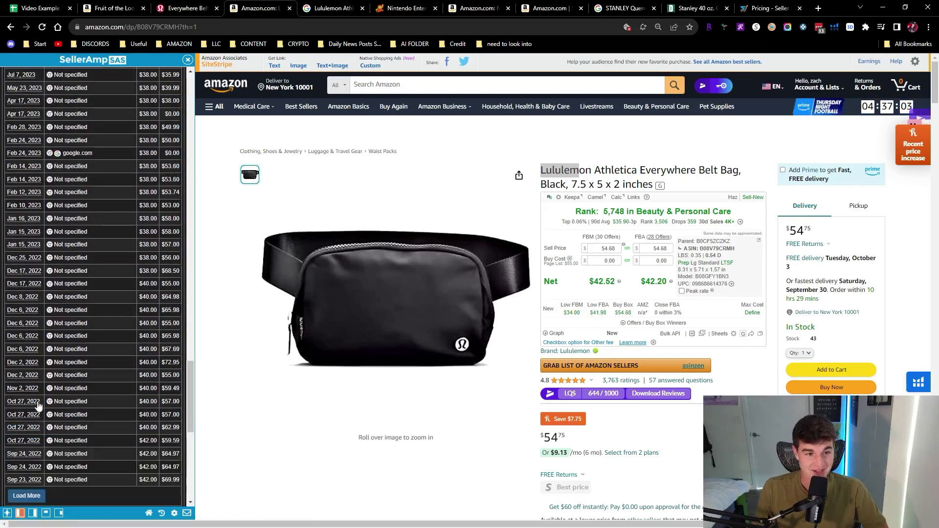
pyautogui.click(32, 494)
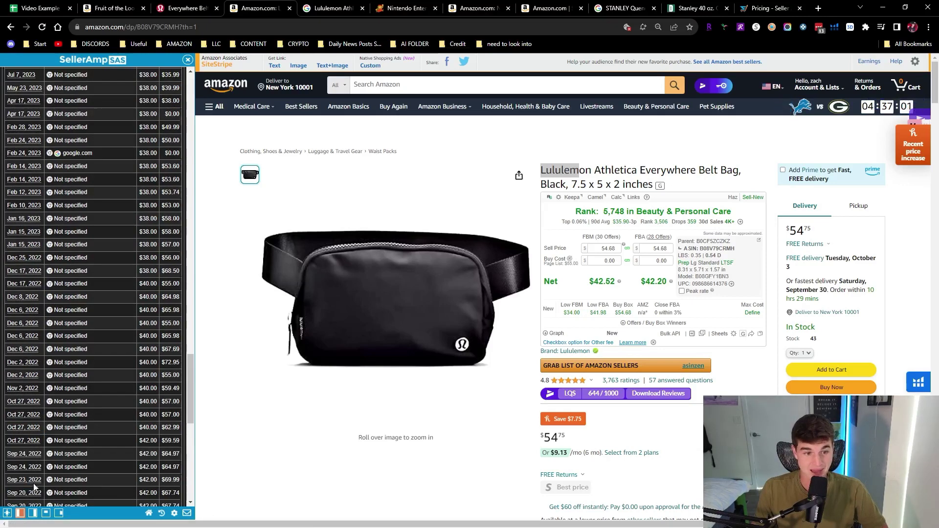
pyautogui.scroll(-2, 93, 464)
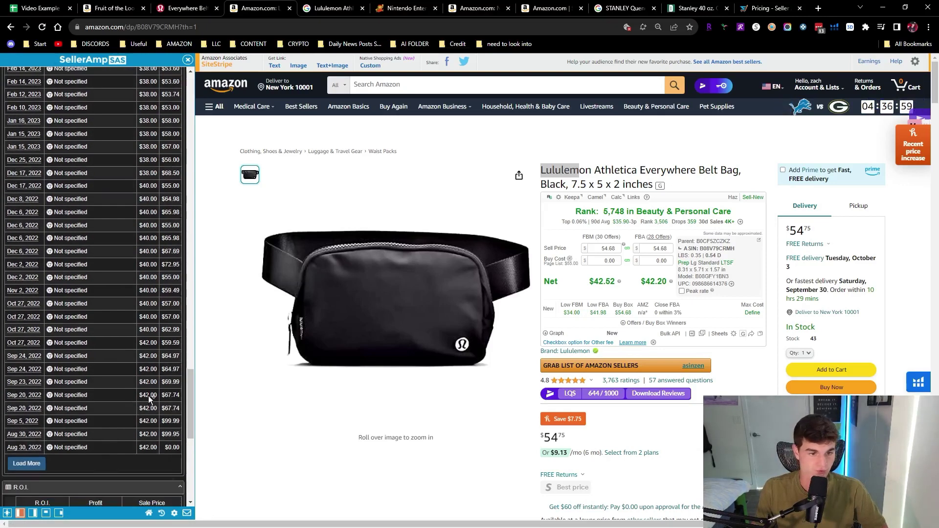
# Step: Compare the belt bag's recent cost and sale prices with its oldest loaded lookups in the history
pyautogui.scroll(6, 150, 362)
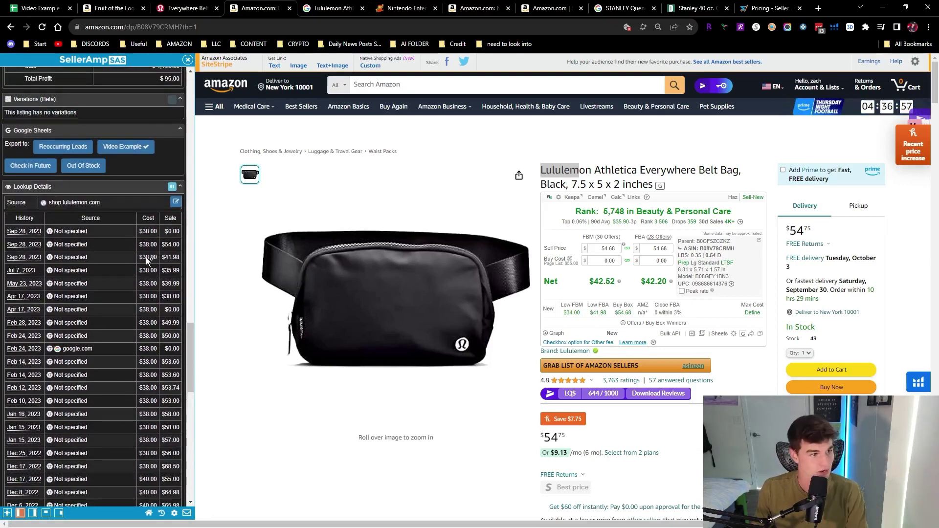
pyautogui.scroll(-6, 146, 264)
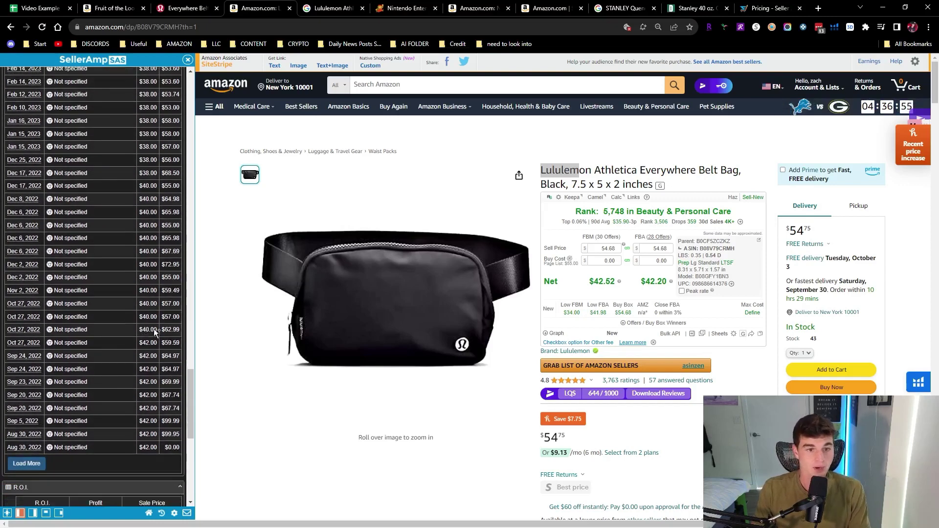
pyautogui.scroll(5, 154, 329)
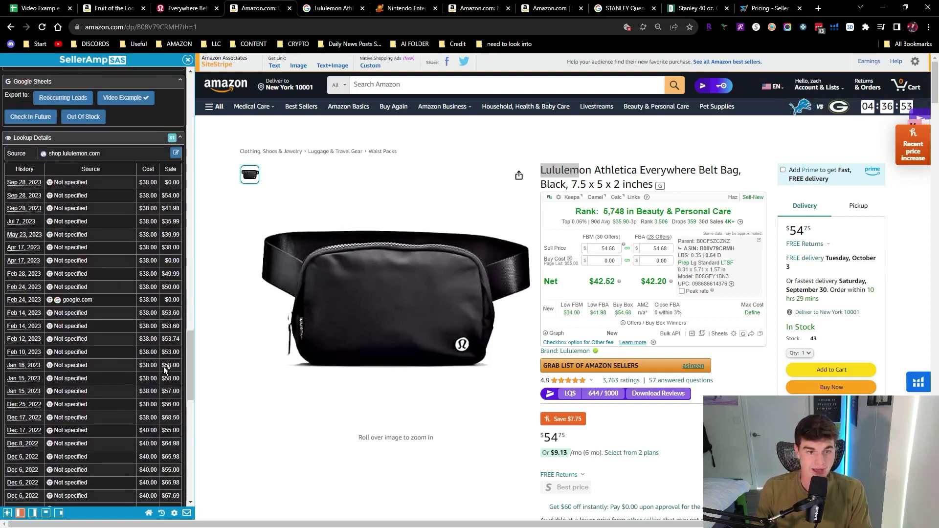
pyautogui.scroll(-4, 142, 244)
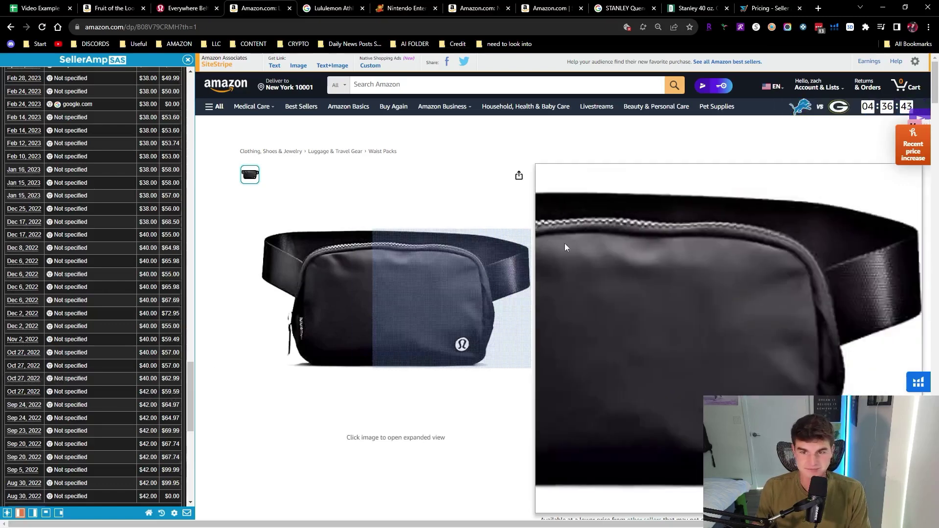
# Step: Set the FBA sell price to 42.00 and the buy cost to 60.00 in the calculator embedded in the Amazon listing
pyautogui.click(656, 248)
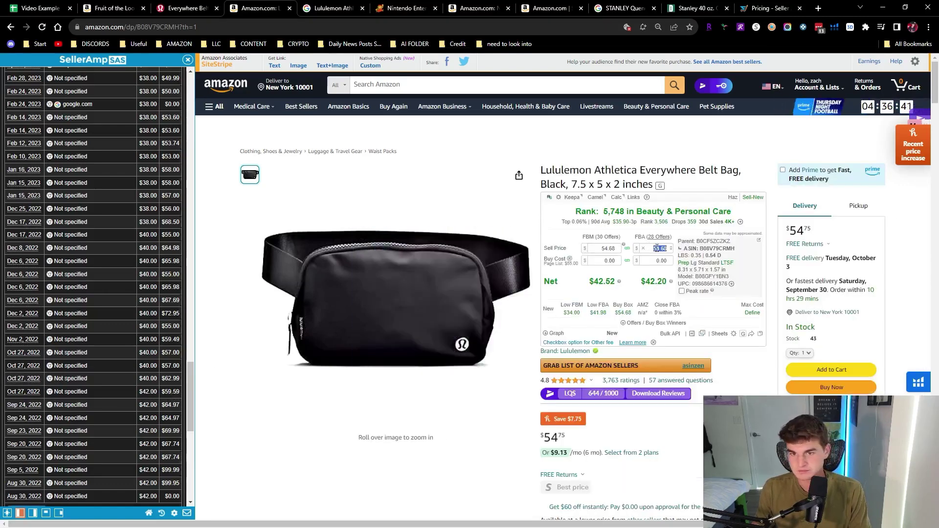
pyautogui.write('200')
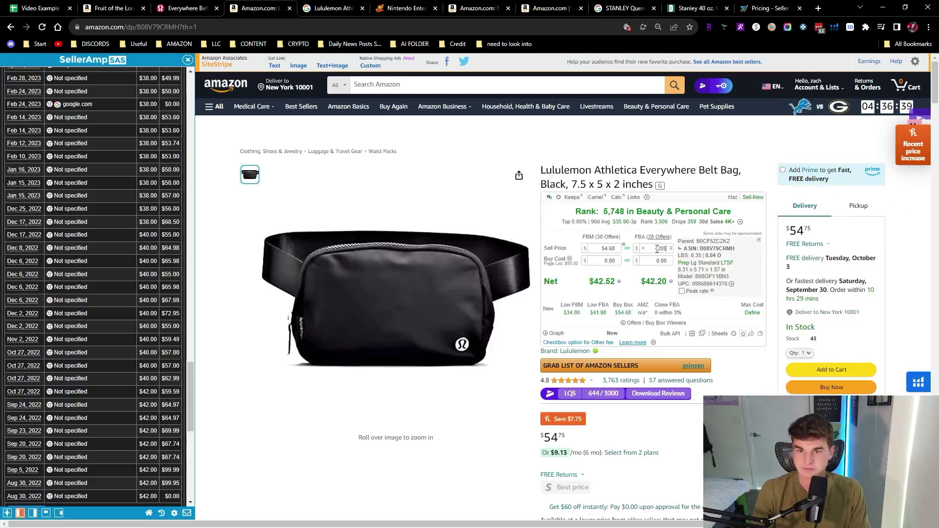
pyautogui.press('BackSpace')
pyautogui.press('BackSpace')
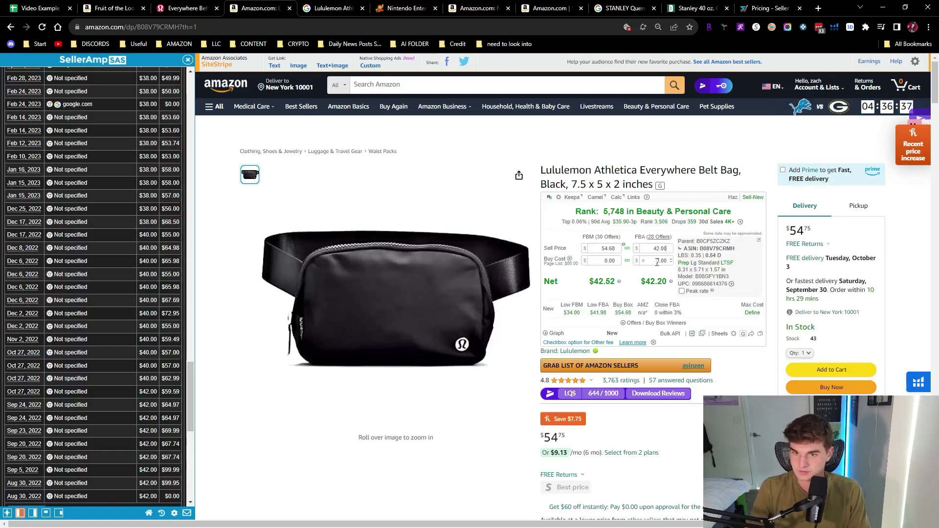
pyautogui.click(658, 262)
pyautogui.write('6')
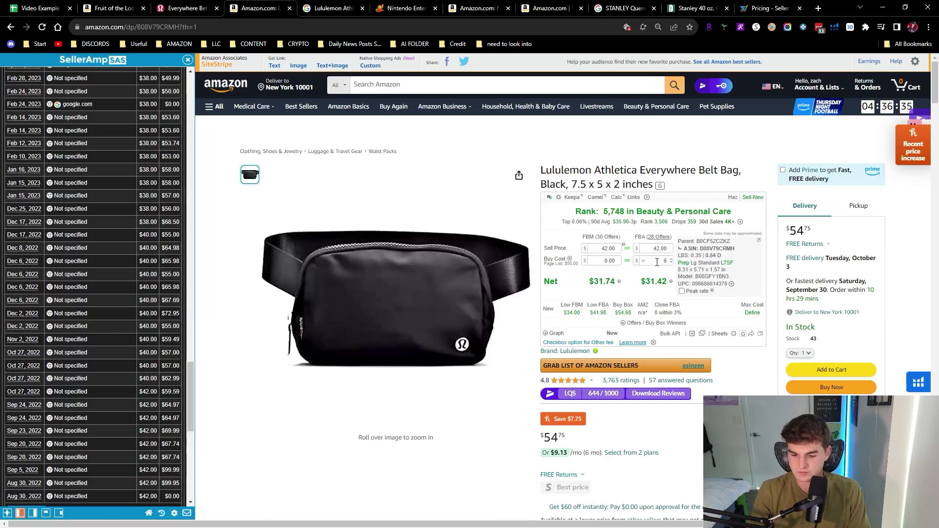
pyautogui.write('0.0')
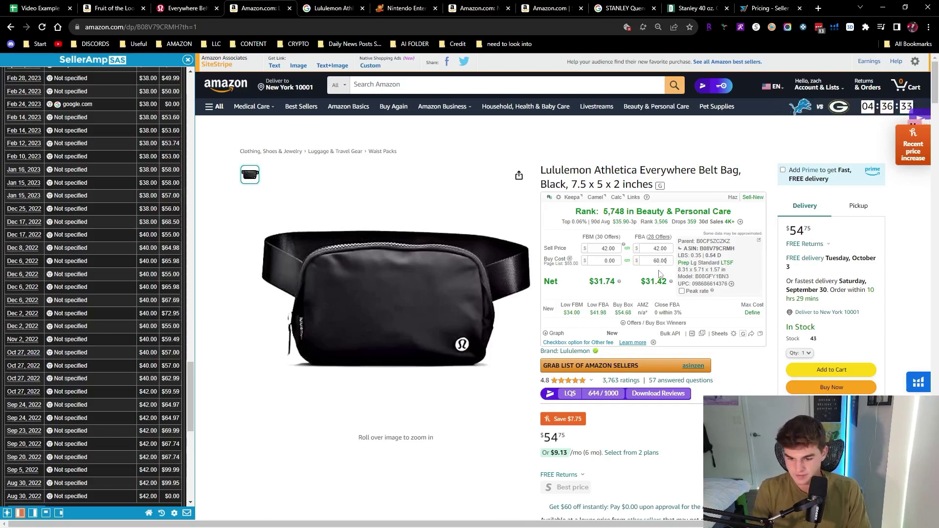
pyautogui.press('Return')
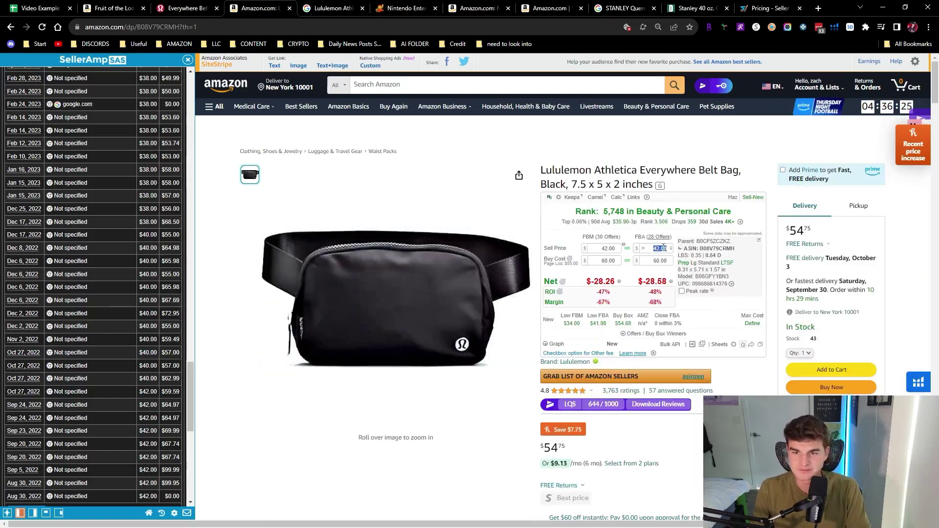
# Step: Change the FBA sell price to 42.38 in the listing's embedded calculator
pyautogui.write('42.38')
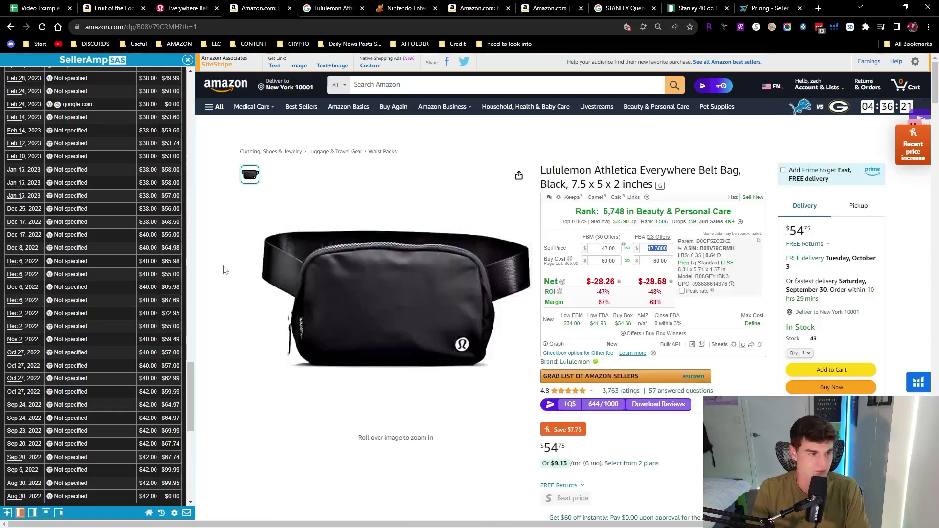
pyautogui.scroll(6, 178, 274)
pyautogui.scroll(4, 142, 284)
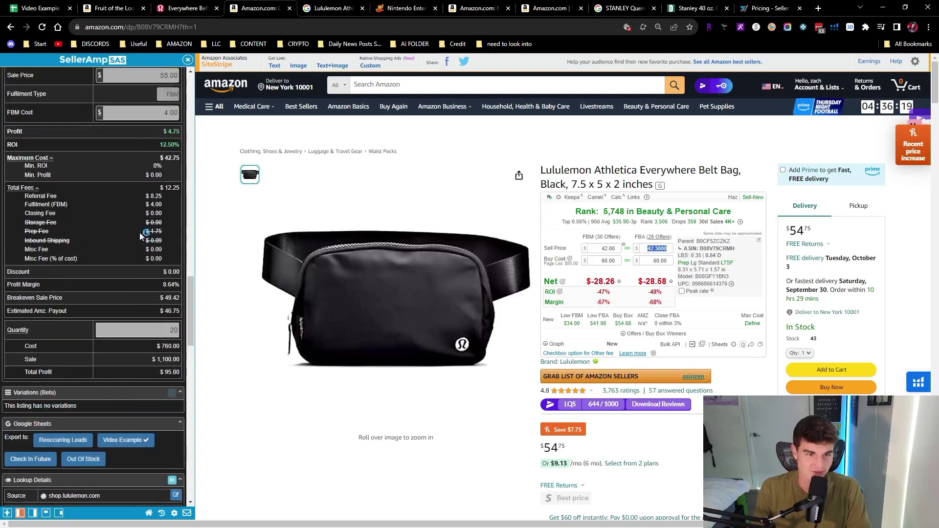
pyautogui.click(601, 308)
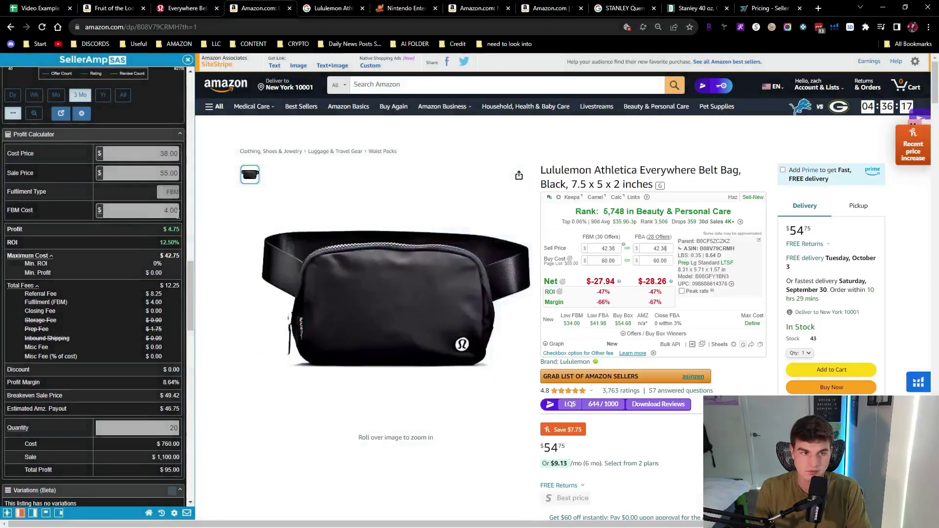
# Step: In SellerAmp's Profit Calculator, set the cost price to 42.00 and the sale price to 62.00, and switch the fulfilment type to FBA
pyautogui.click(146, 154)
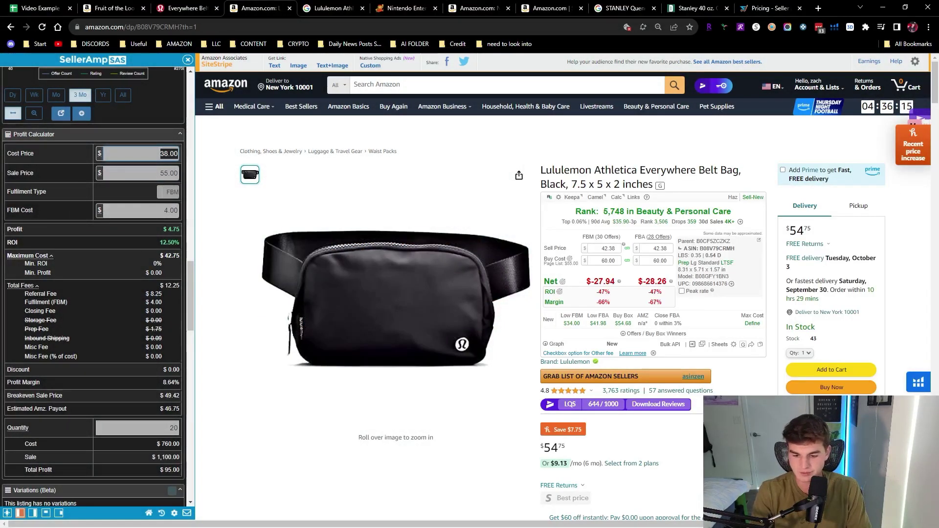
pyautogui.write('42')
pyautogui.click(166, 172)
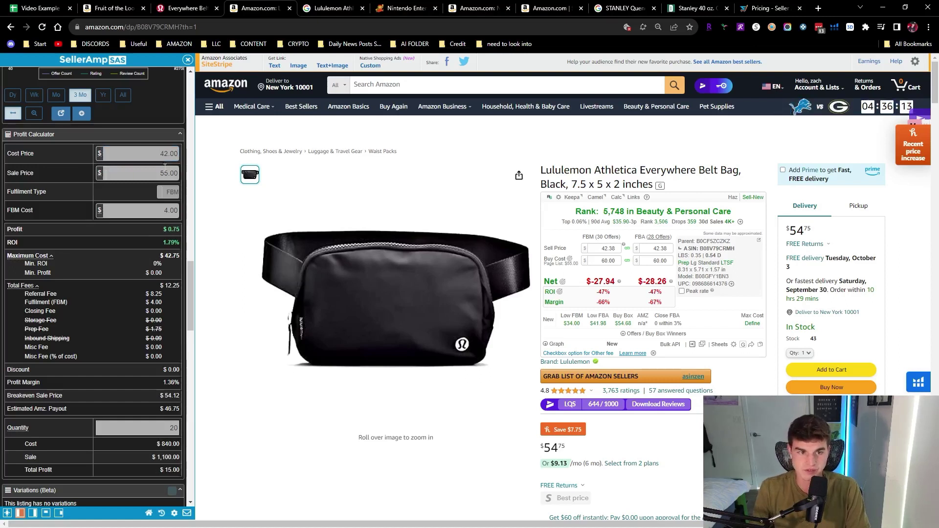
pyautogui.write('62')
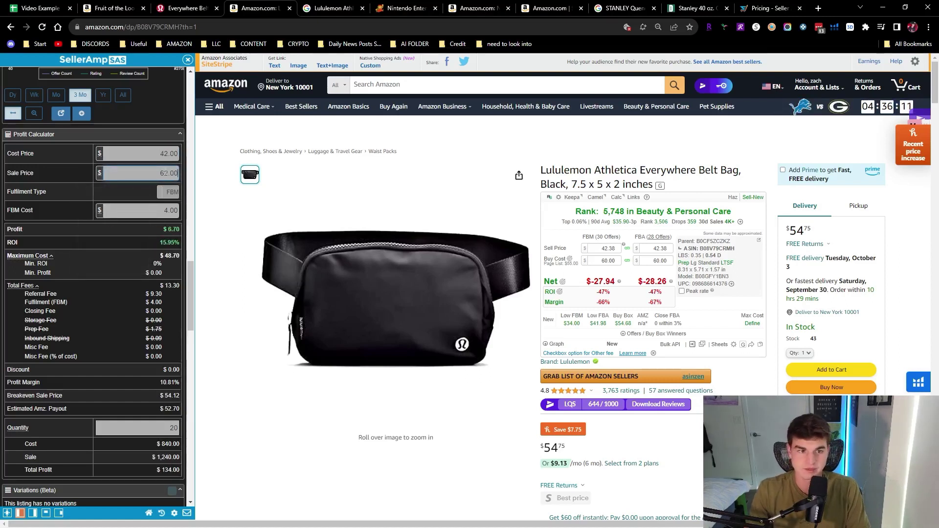
pyautogui.scroll(-1, 158, 249)
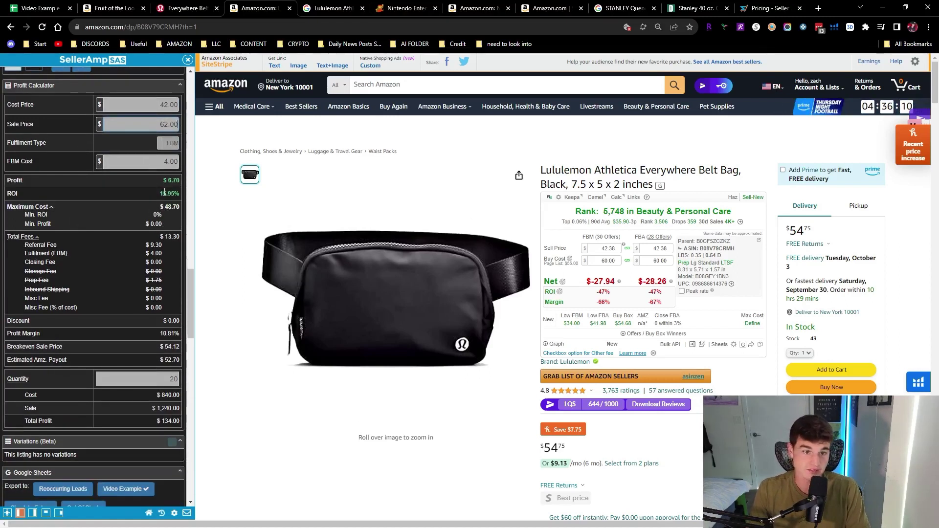
pyautogui.click(170, 145)
pyautogui.scroll(-4, 173, 180)
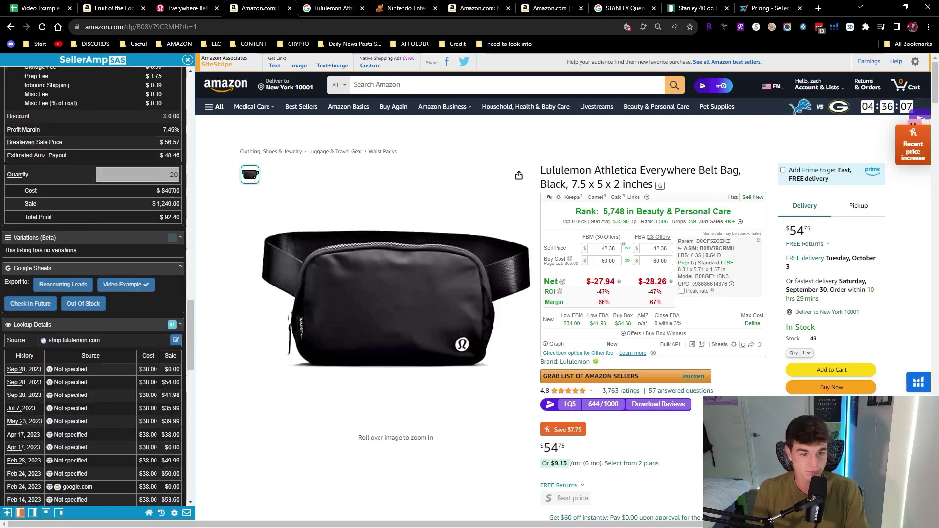
# Step: Review the saved source and the dates, costs and sale prices across the belt bag's Lookup Details history
pyautogui.scroll(-7, 122, 354)
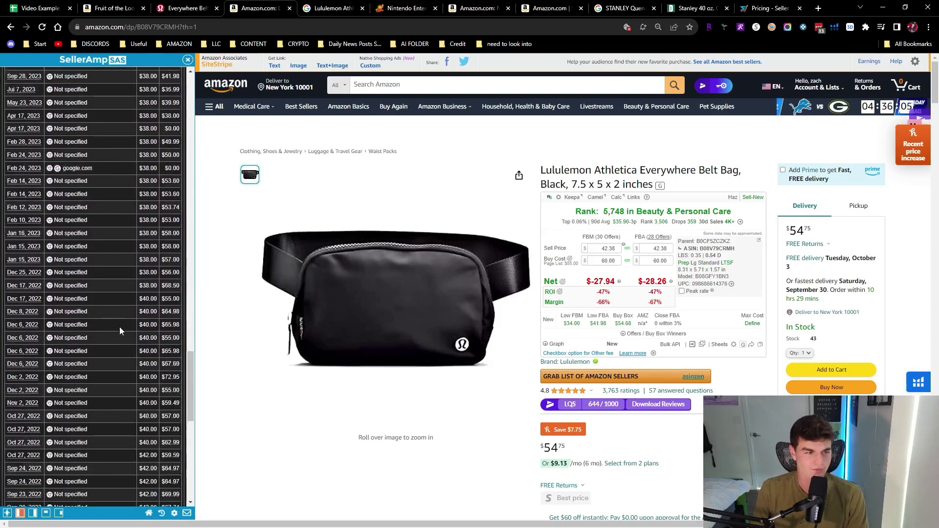
pyautogui.scroll(4, 117, 294)
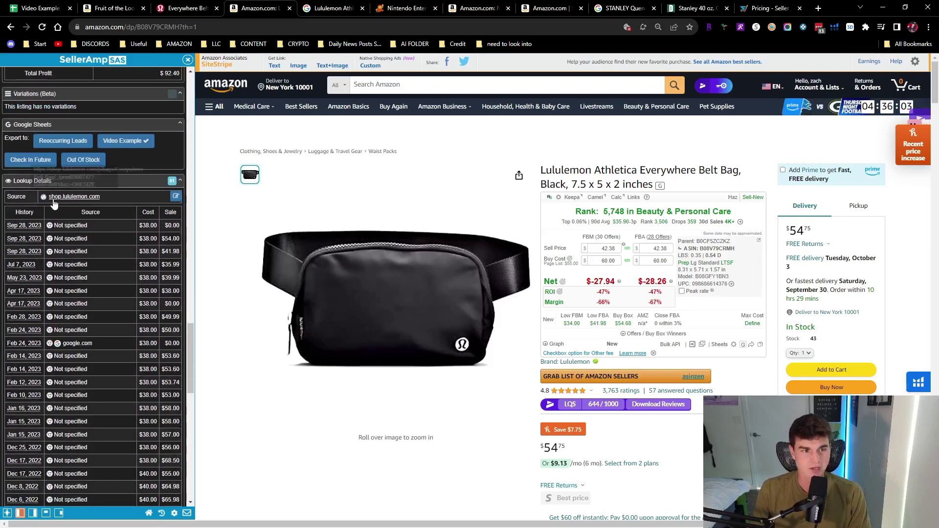
pyautogui.scroll(-5, 103, 293)
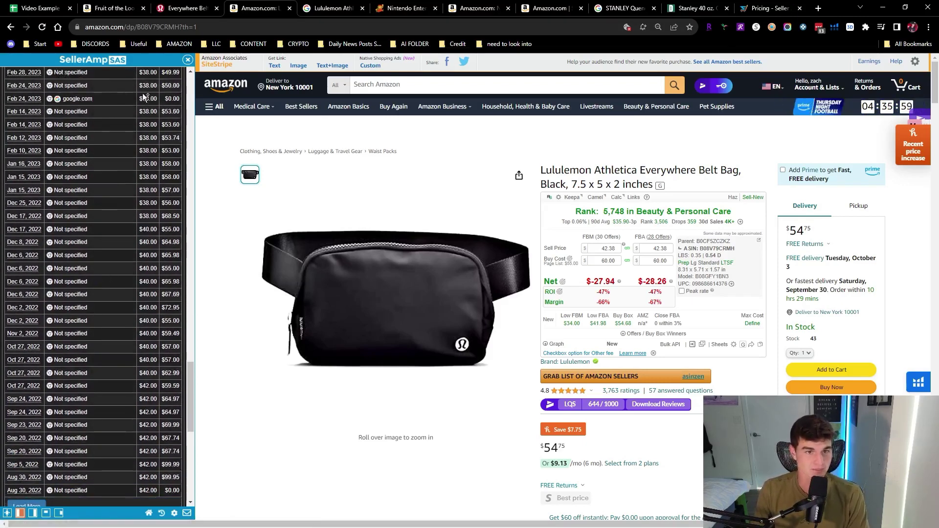
pyautogui.scroll(3, 145, 98)
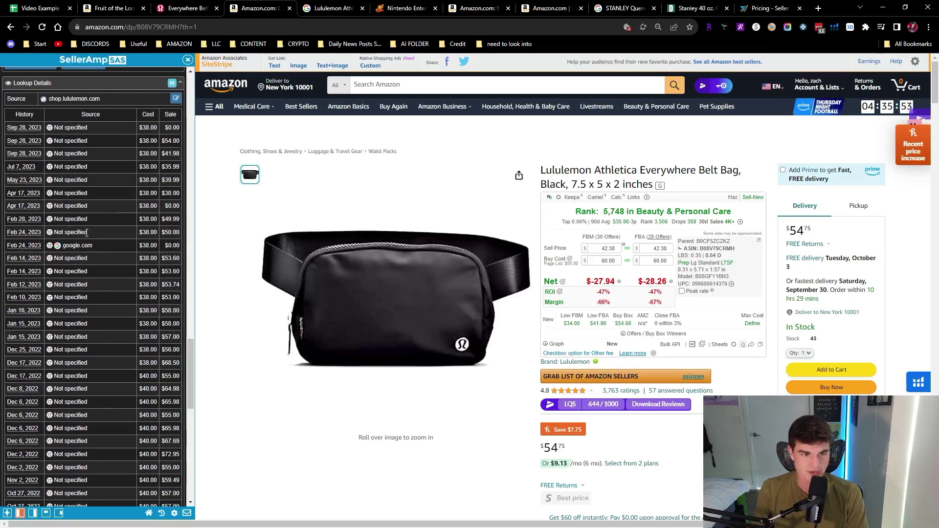
pyautogui.scroll(-5, 172, 365)
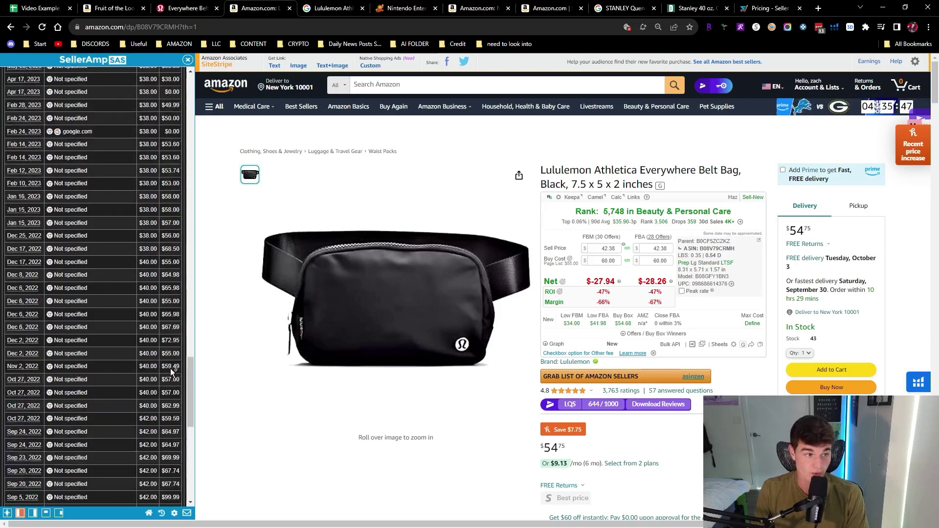
pyautogui.scroll(6, 170, 368)
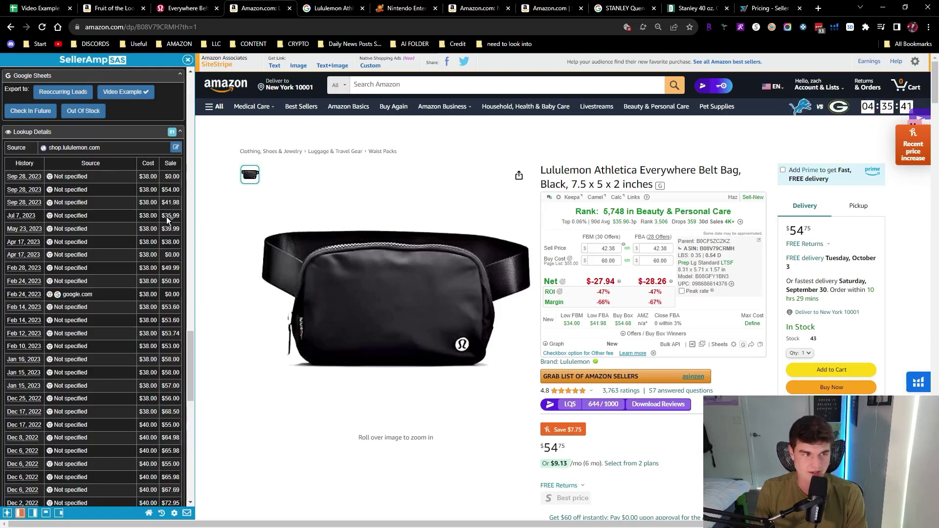
# Step: Examine SellerAmp's R.O.I. table and the Discounts, Seller Central and Keepa sections below it
pyautogui.scroll(-6, 166, 217)
pyautogui.scroll(-6, 168, 230)
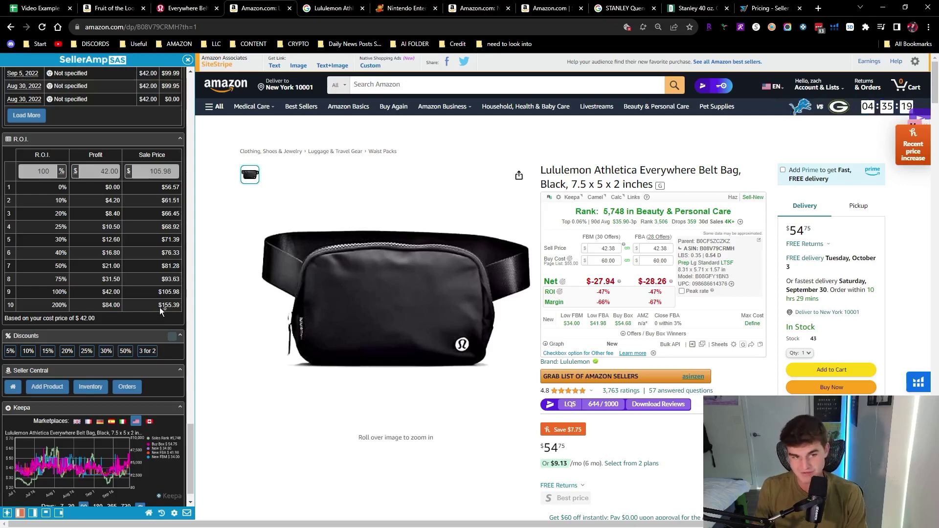
pyautogui.scroll(-3, 150, 246)
pyautogui.scroll(-1, 120, 227)
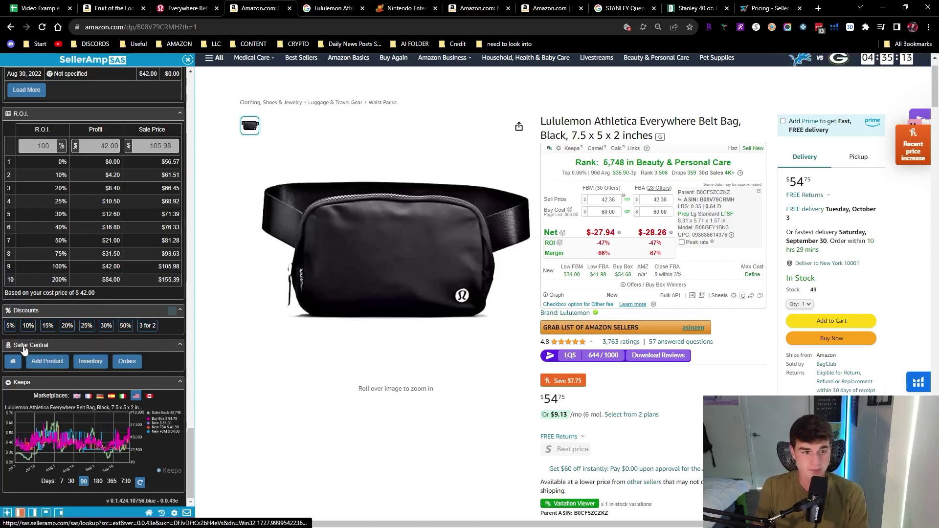
# Step: Open the belt bag's Add Product page in Seller Central from SellerAmp, look over the offer form, and close the page
pyautogui.click(46, 362)
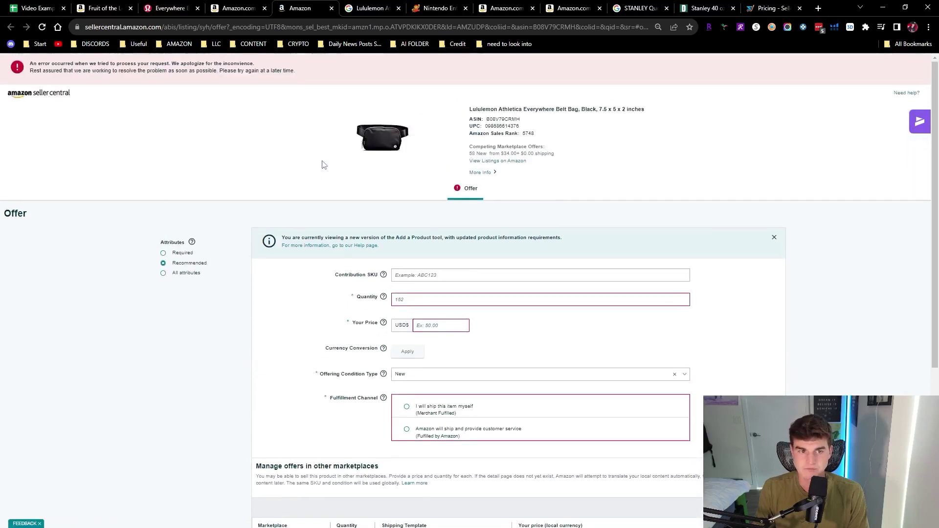
pyautogui.scroll(-2, 329, 151)
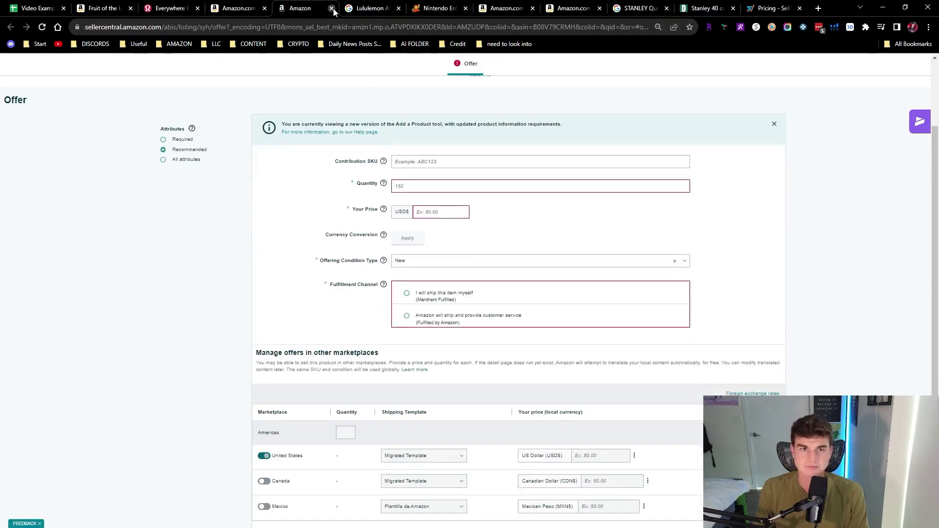
pyautogui.hotkey('ctrl', 'w')
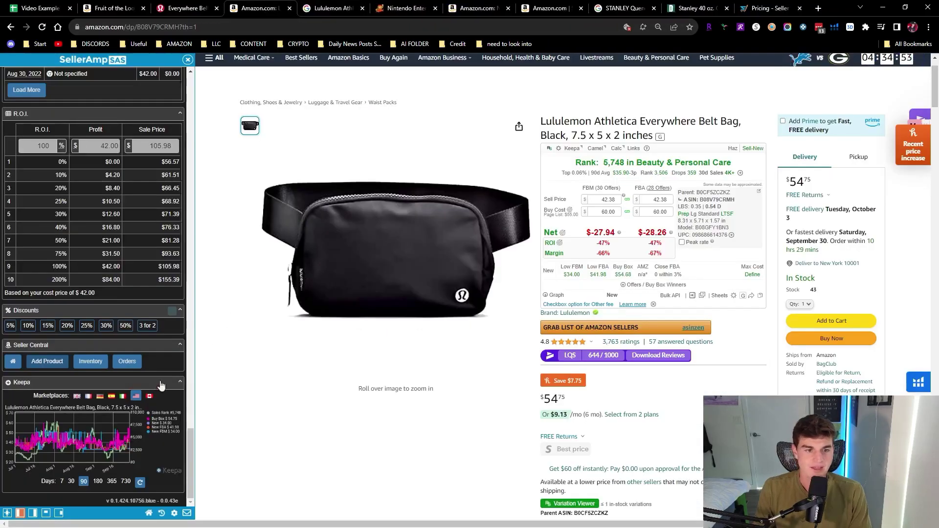
# Step: Open the belt bag's Inventory and Orders pages in Seller Central from SellerAmp, closing each one after a look
pyautogui.click(95, 368)
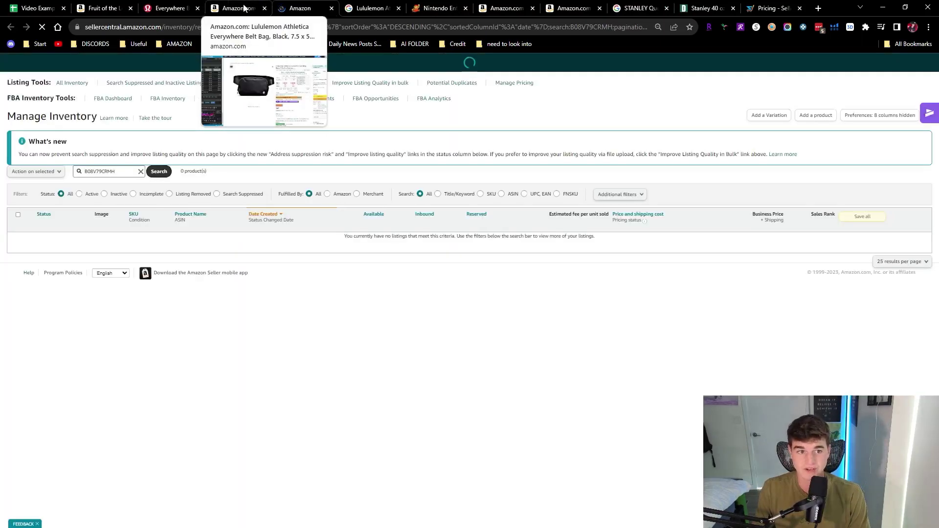
pyautogui.click(332, 8)
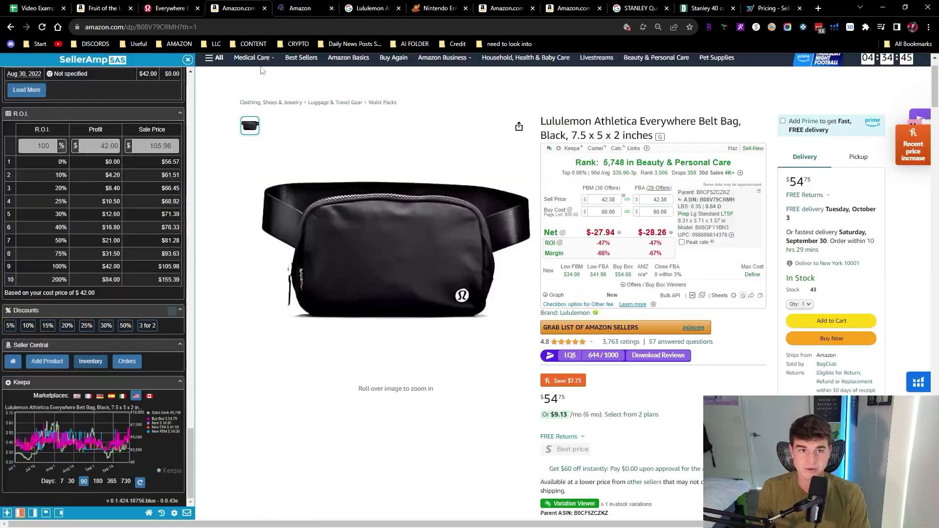
pyautogui.click(128, 364)
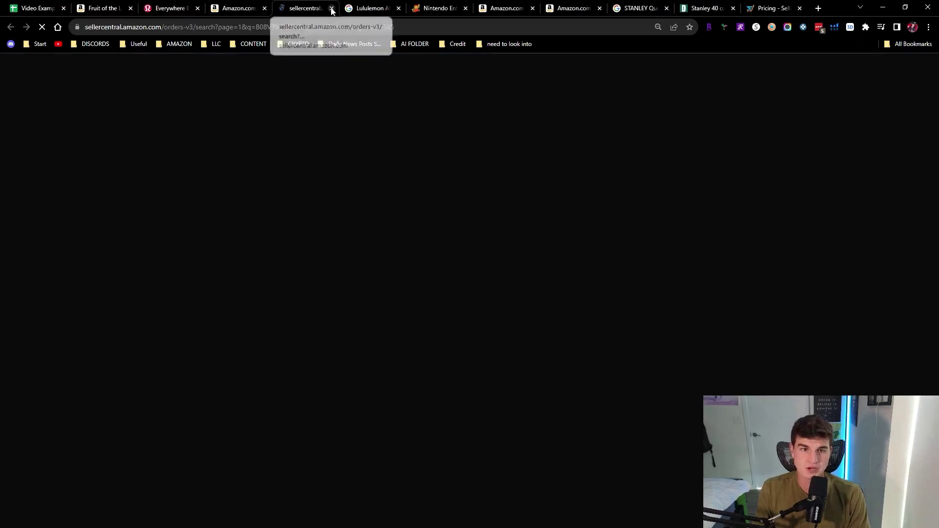
pyautogui.click(332, 8)
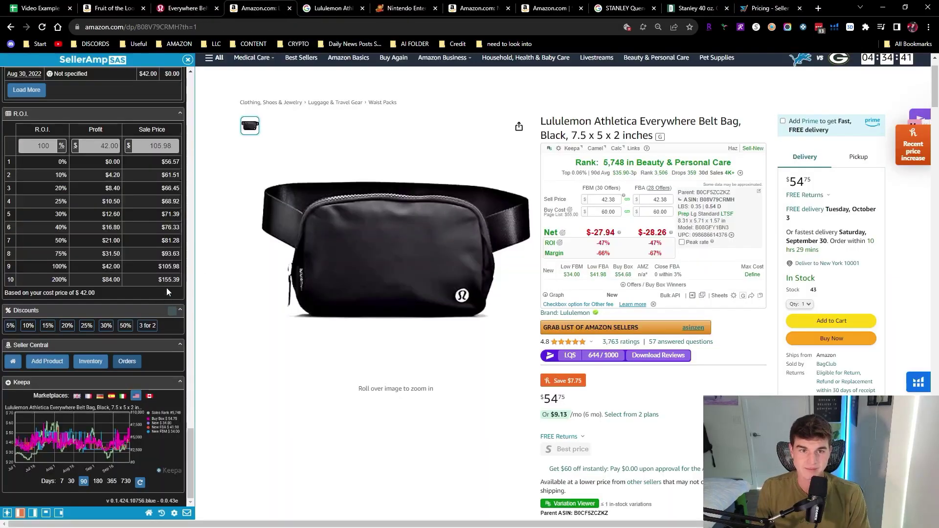
pyautogui.scroll(1, 255, 258)
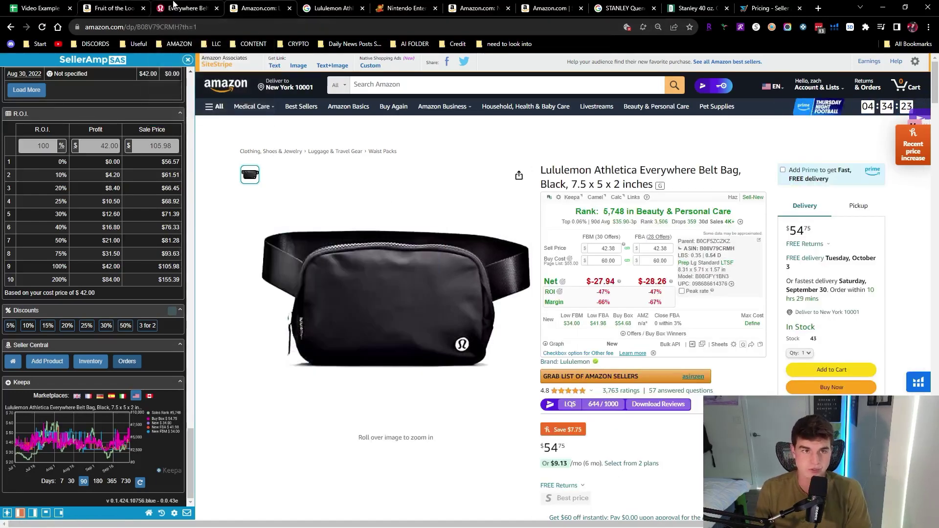
# Step: Look over lululemon's Everywhere Belt Bag 1L store page and try to load the SellerAmp side panel on it
pyautogui.click(174, 6)
pyautogui.click(210, 61)
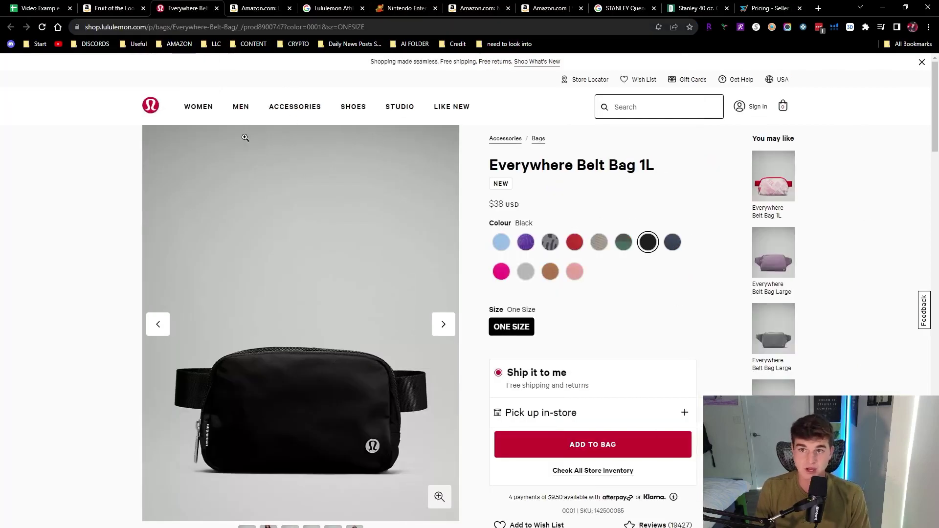
pyautogui.scroll(-3, 465, 302)
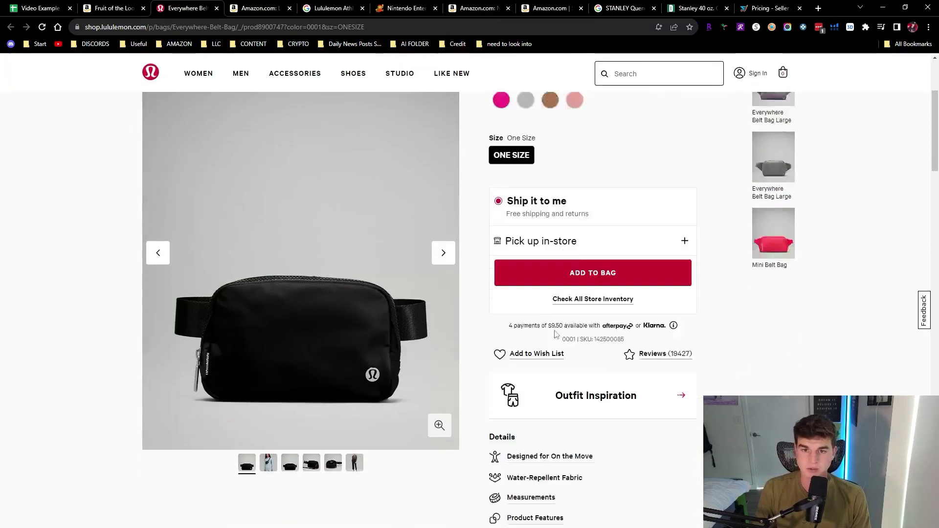
pyautogui.scroll(3, 631, 345)
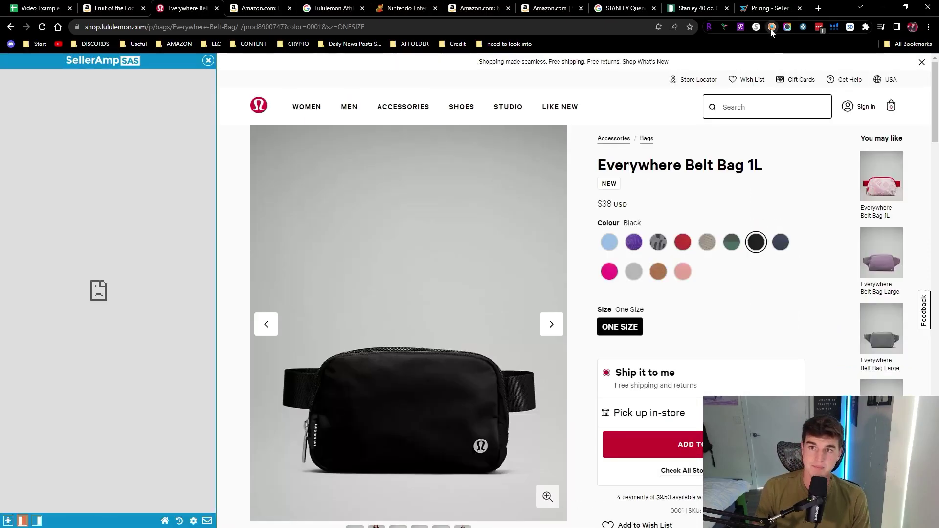
pyautogui.click(772, 27)
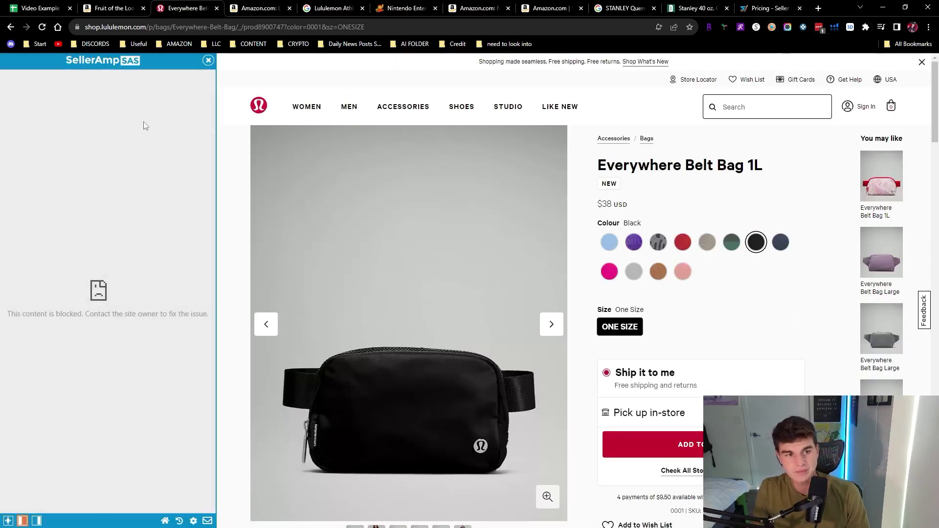
pyautogui.click(772, 27)
pyautogui.click(772, 27)
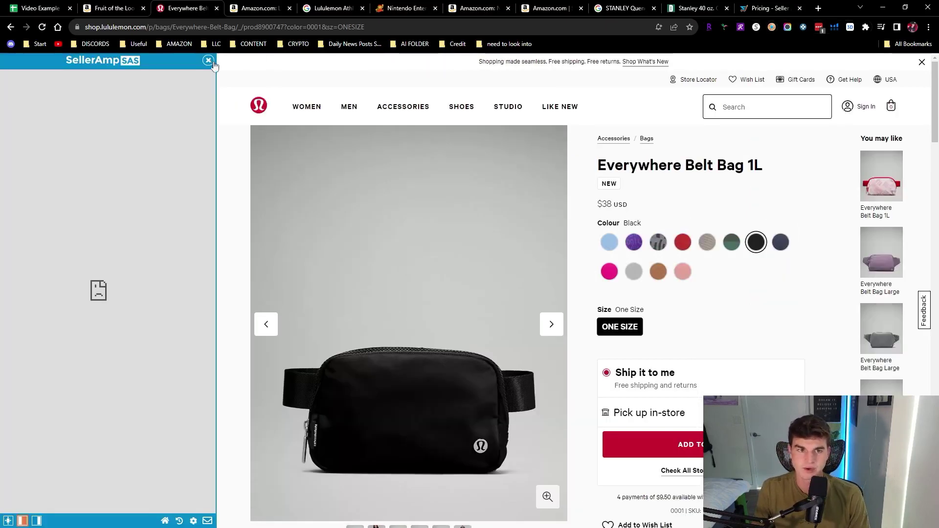
pyautogui.click(208, 61)
pyautogui.click(772, 27)
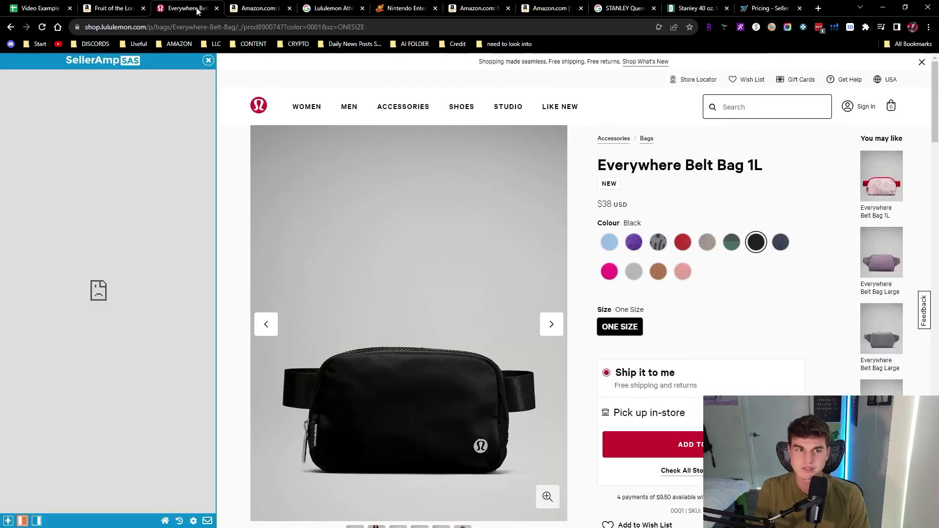
# Step: Run SellerAmp on the Nintendo store's Nintendo Entertainment System Controllers page, look through the Amazon matches and load more of them
pyautogui.click(128, 11)
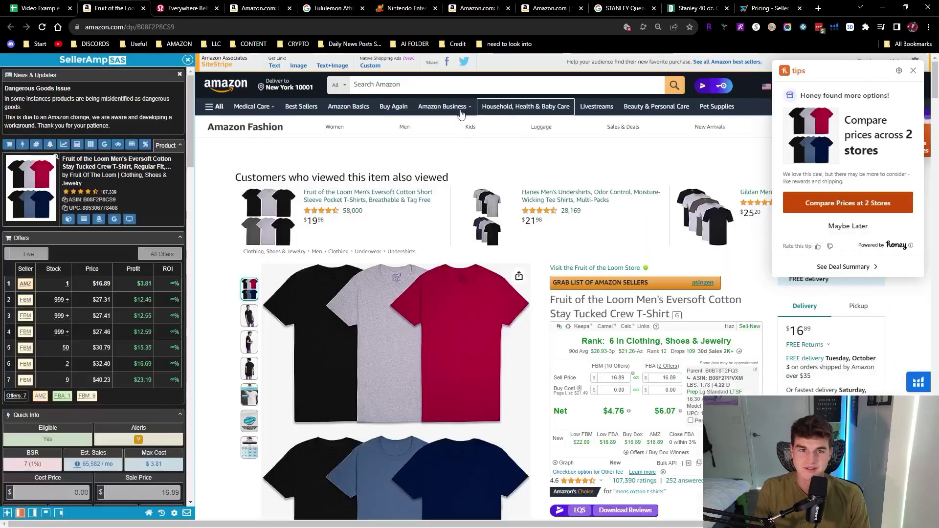
pyautogui.click(407, 8)
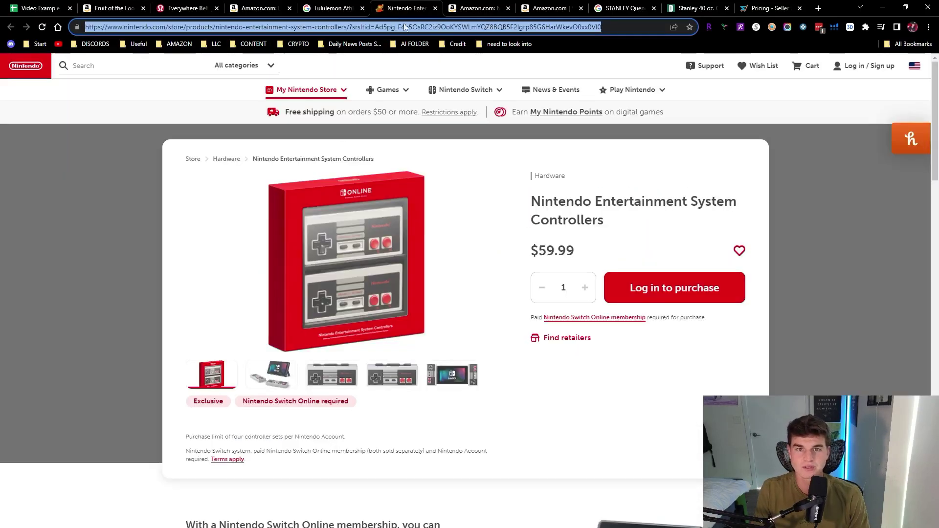
pyautogui.click(773, 27)
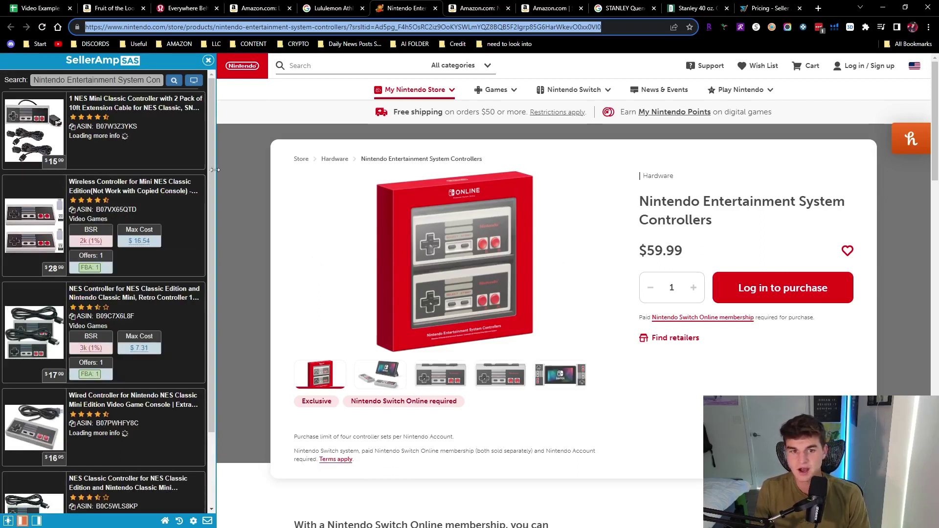
pyautogui.scroll(-1, 388, 174)
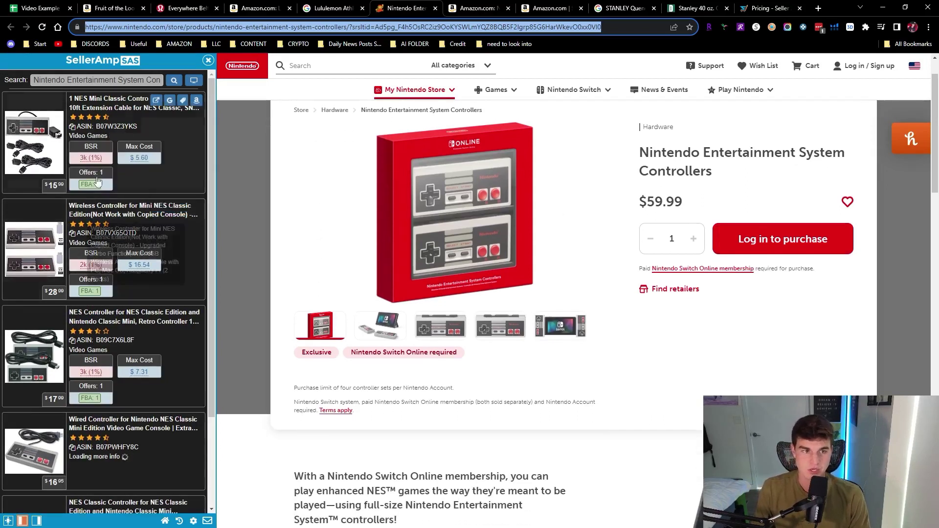
pyautogui.scroll(-2, 117, 219)
pyautogui.scroll(2, 118, 218)
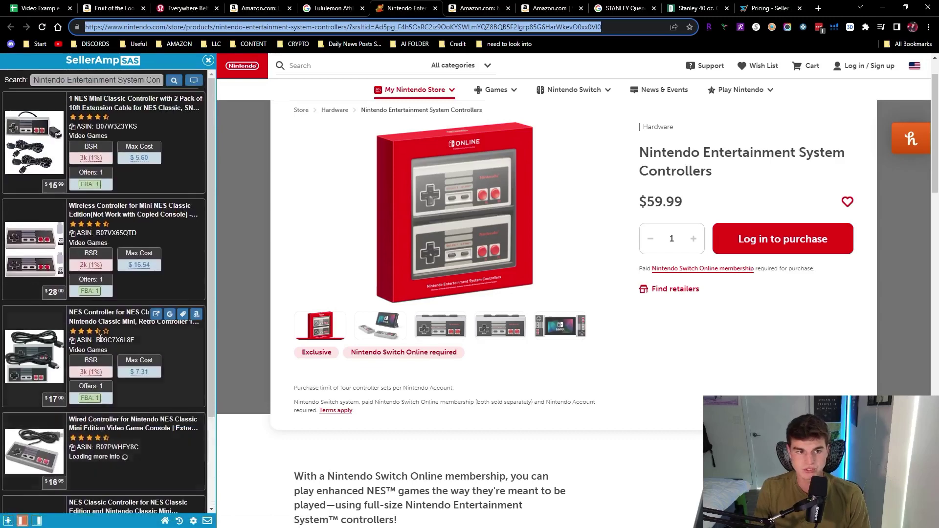
pyautogui.scroll(-2, 119, 238)
pyautogui.scroll(-3, 117, 372)
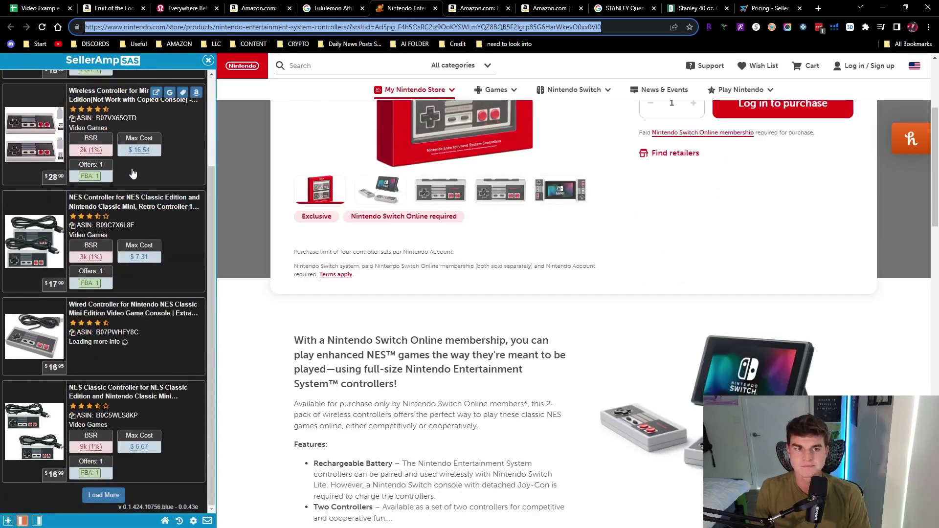
pyautogui.click(108, 497)
pyautogui.scroll(3, 109, 490)
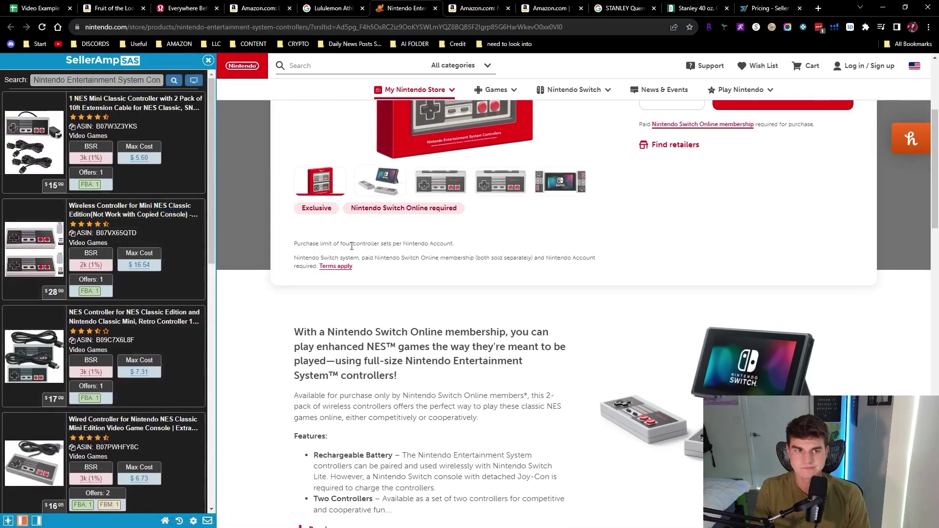
# Step: Compare the Nintendo product title with SellerAmp's search text, rerun that search, and look through the matches
pyautogui.scroll(4, 540, 207)
pyautogui.moveTo(647, 203); pyautogui.dragTo(712, 221)
pyautogui.click(92, 79)
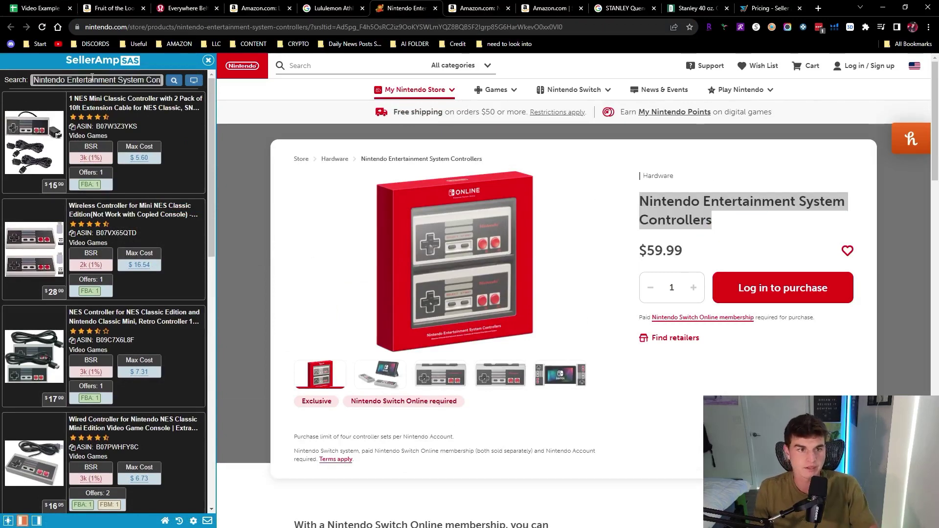
pyautogui.click(173, 80)
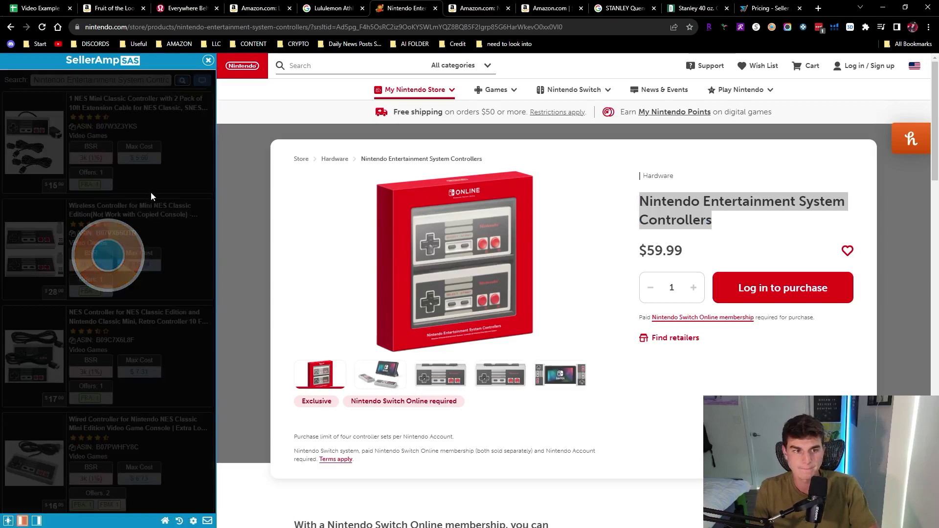
pyautogui.scroll(-3, 147, 250)
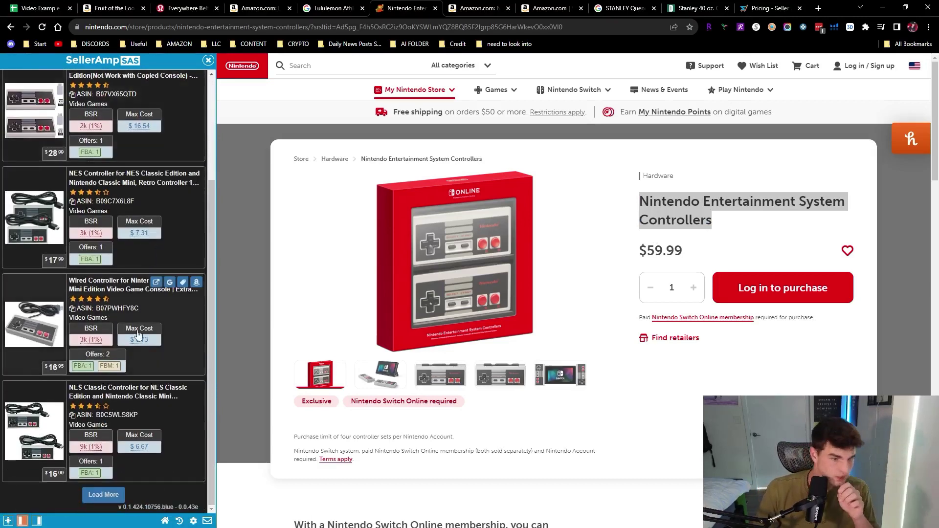
# Step: Open the Amazon link for the Nintendo 64 controller in row 10 of the Video Example spreadsheet
pyautogui.click(42, 7)
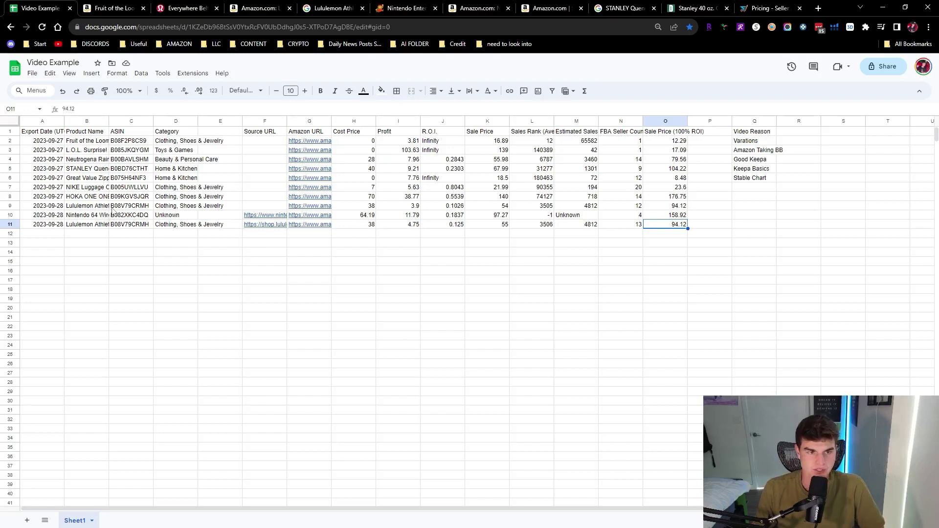
pyautogui.click(310, 215)
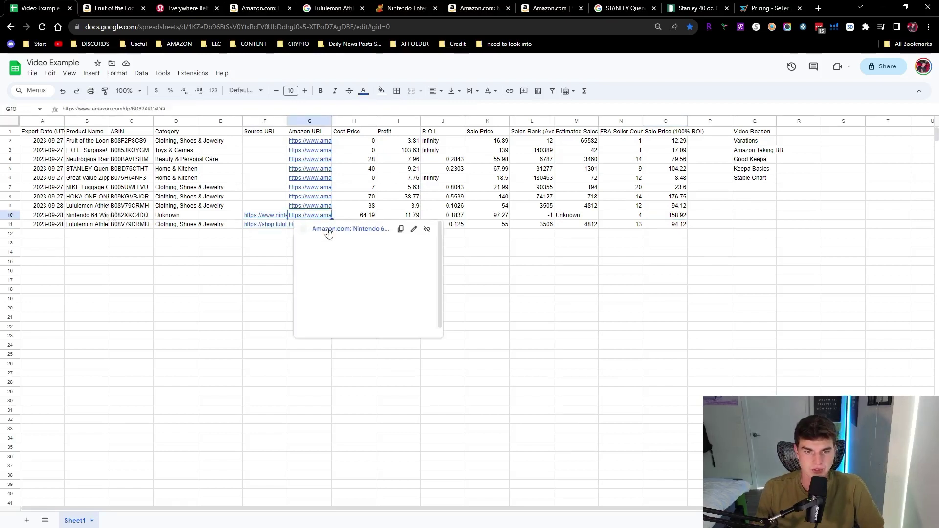
pyautogui.click(324, 227)
# Step: Rearrange the browser tabs so the Nintendo store page sits directly beside the newly opened Amazon controller listing
pyautogui.moveTo(193, 4); pyautogui.dragTo(284, 5)
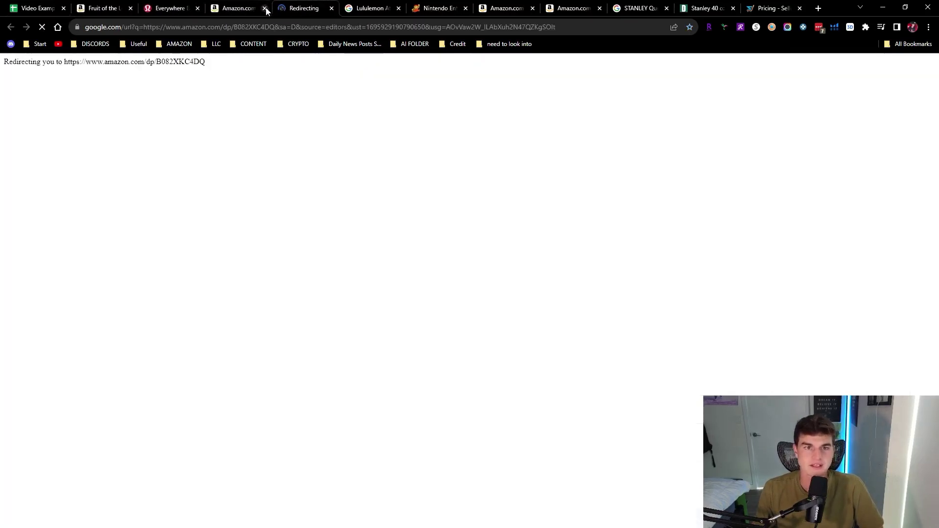
pyautogui.click(187, 4)
pyautogui.click(258, 5)
pyautogui.click(363, 5)
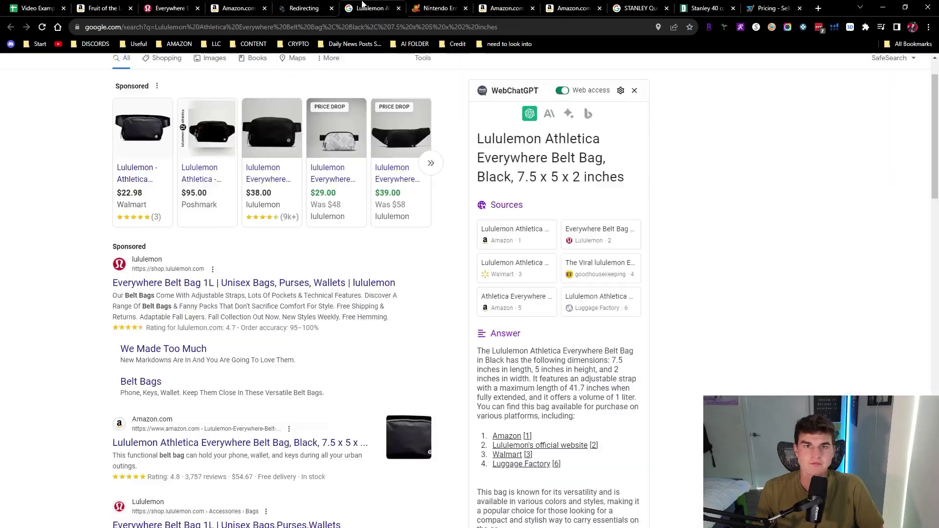
pyautogui.moveTo(414, 4); pyautogui.dragTo(363, 4)
pyautogui.click(308, 5)
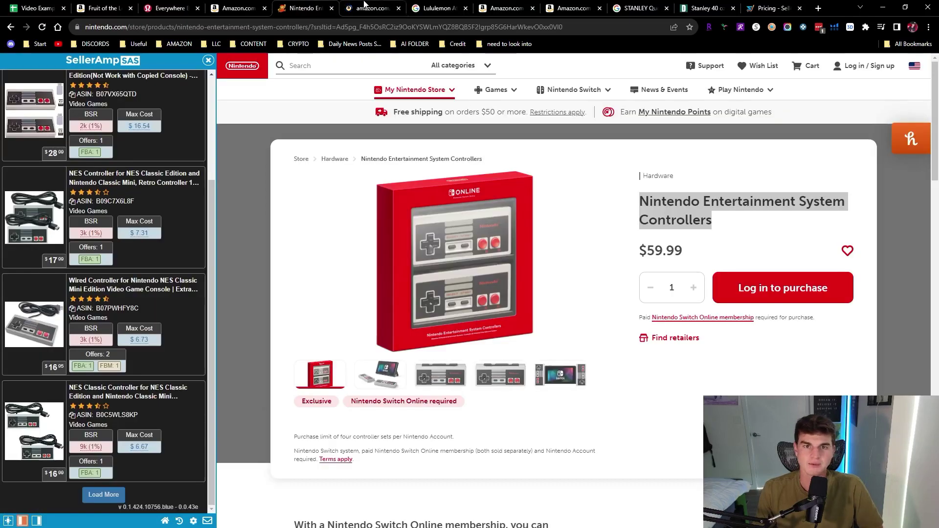
# Step: View the Amazon controller listing with SellerAmp, and look through SellerAmp's matches on the Nintendo store page again
pyautogui.click(371, 8)
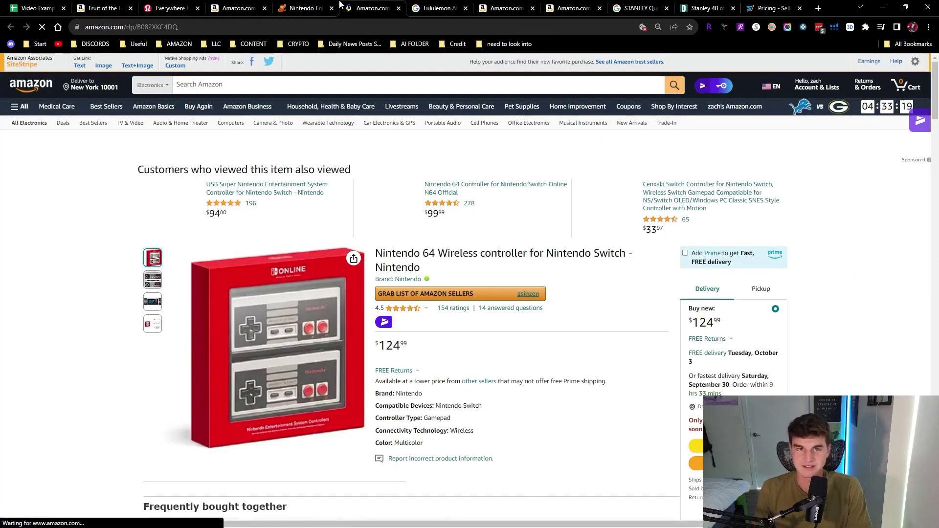
pyautogui.click(771, 28)
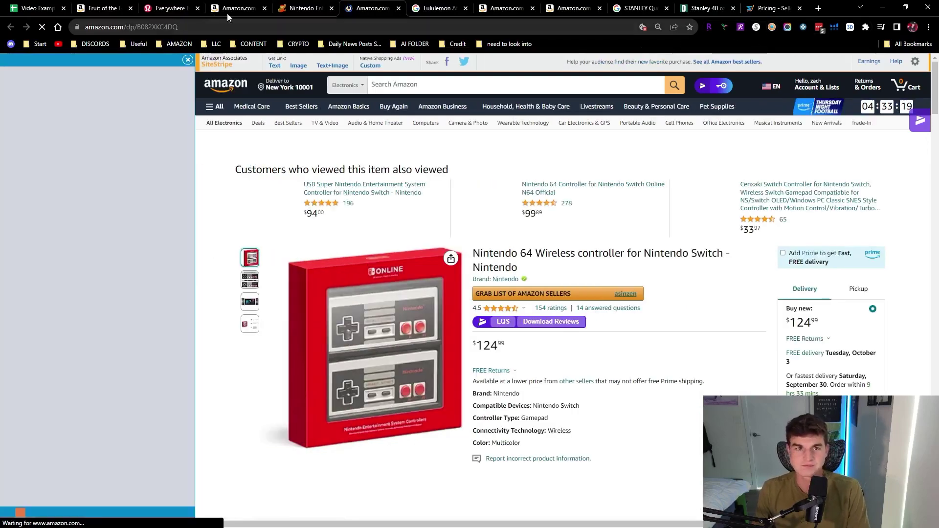
pyautogui.click(237, 8)
pyautogui.click(301, 8)
pyautogui.scroll(-6, 180, 206)
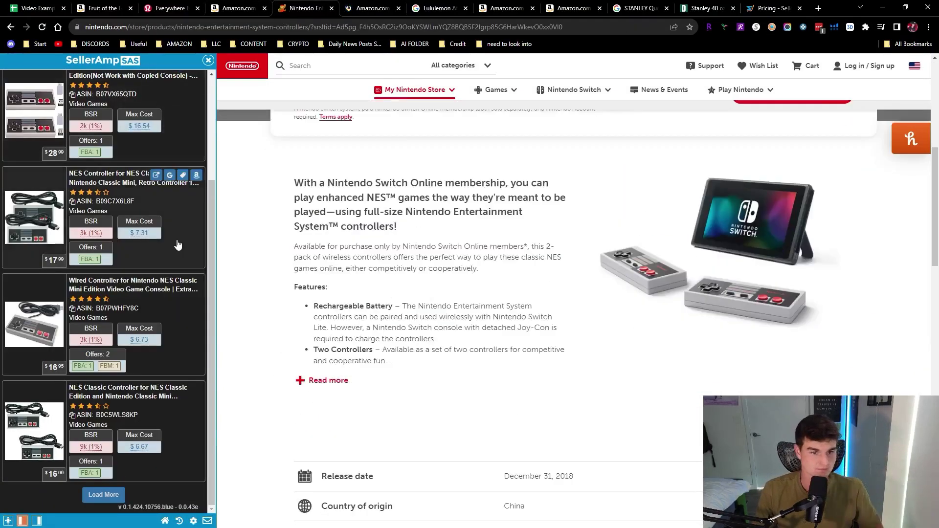
pyautogui.scroll(3, 167, 336)
pyautogui.scroll(5, 166, 336)
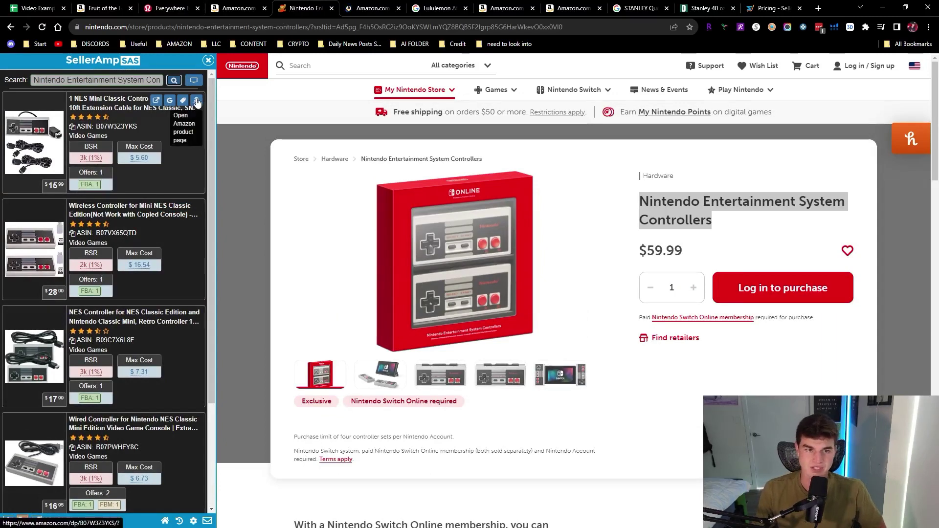
# Step: Open DICK'S Sporting Goods' Stanley 40 oz. Quencher H2.0 FlowState Tumbler from the Google results and run SellerAmp on its product page
pyautogui.click(521, 6)
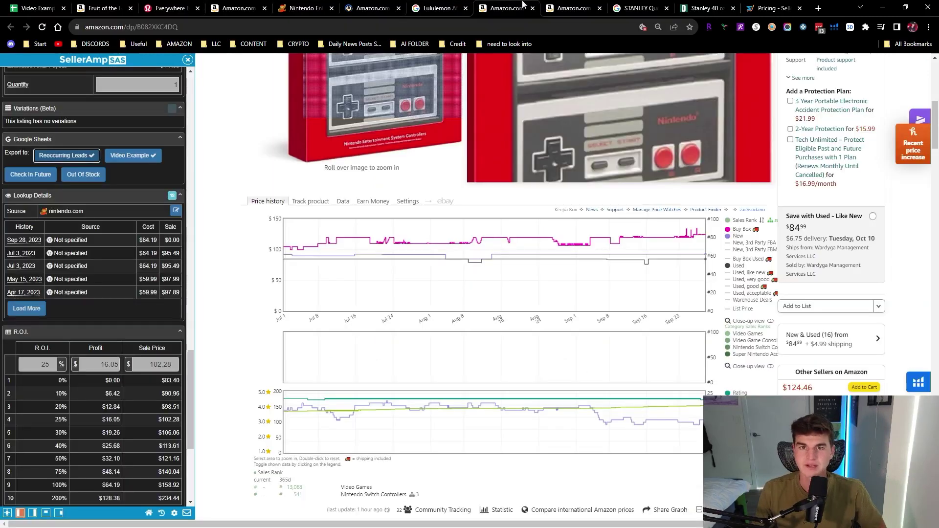
pyautogui.click(582, 7)
pyautogui.click(645, 5)
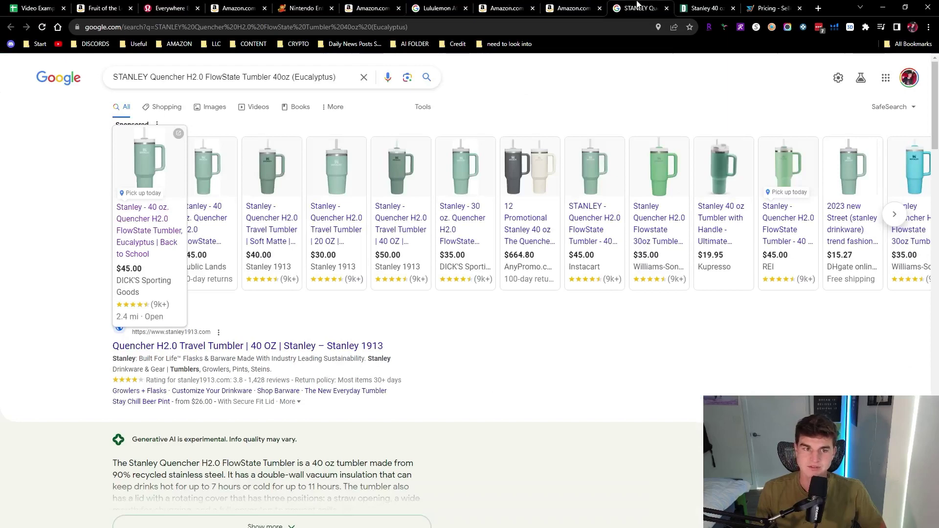
pyautogui.click(130, 230)
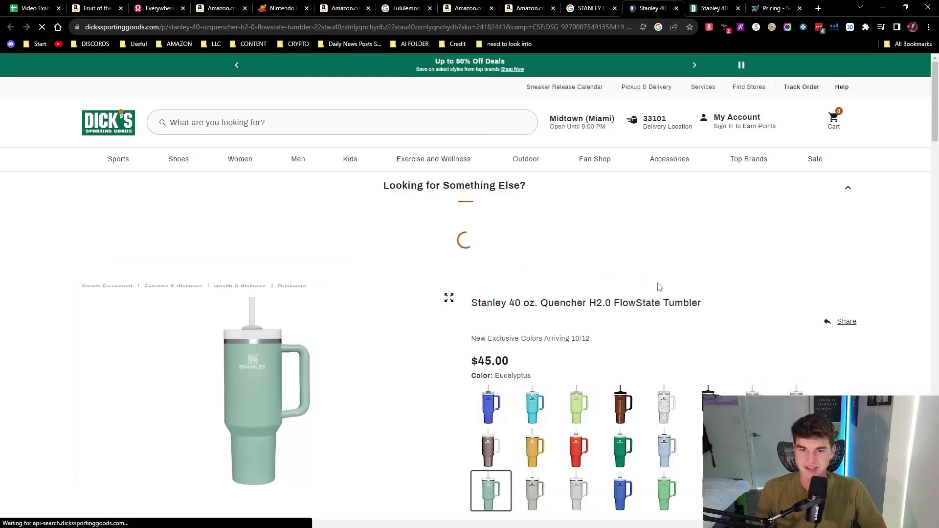
pyautogui.click(773, 27)
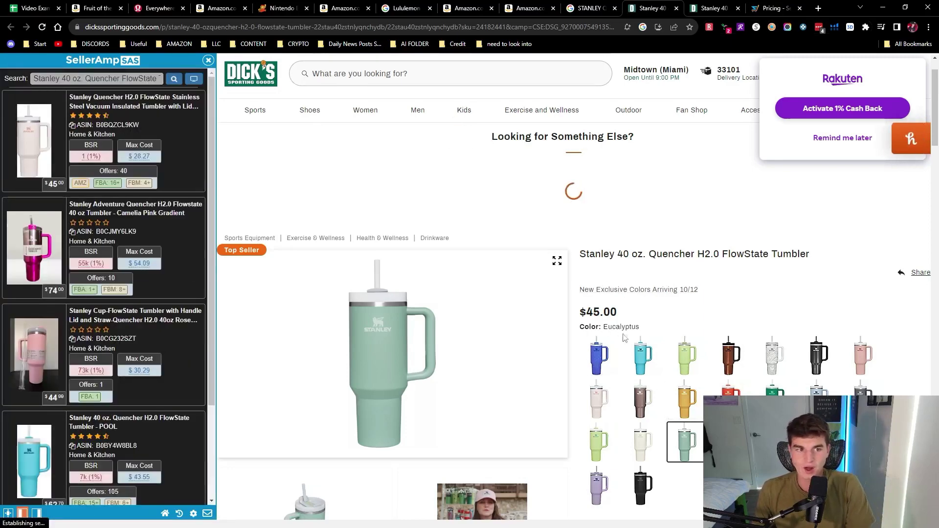
pyautogui.scroll(-3, 298, 211)
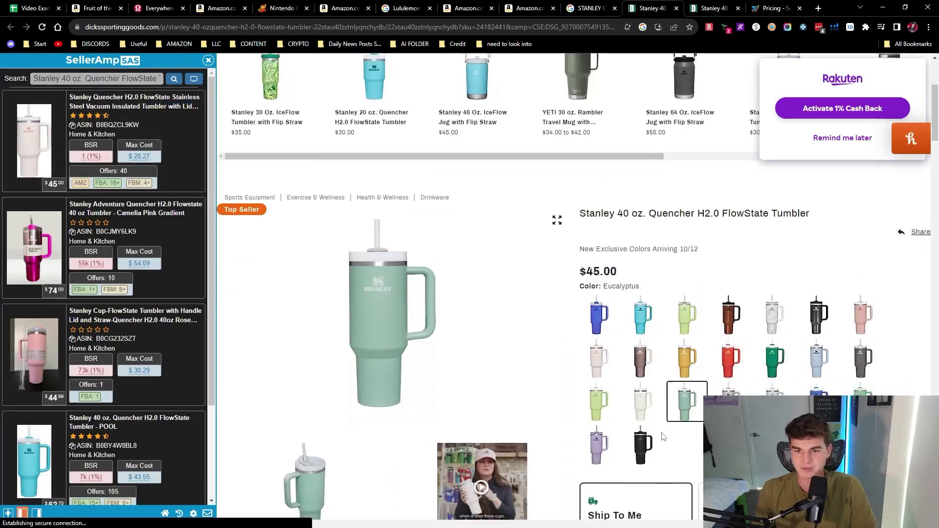
# Step: Add the tumbler's colour name, Eucalyptus, to the end of SellerAmp's product search and run the search again
pyautogui.click(142, 76)
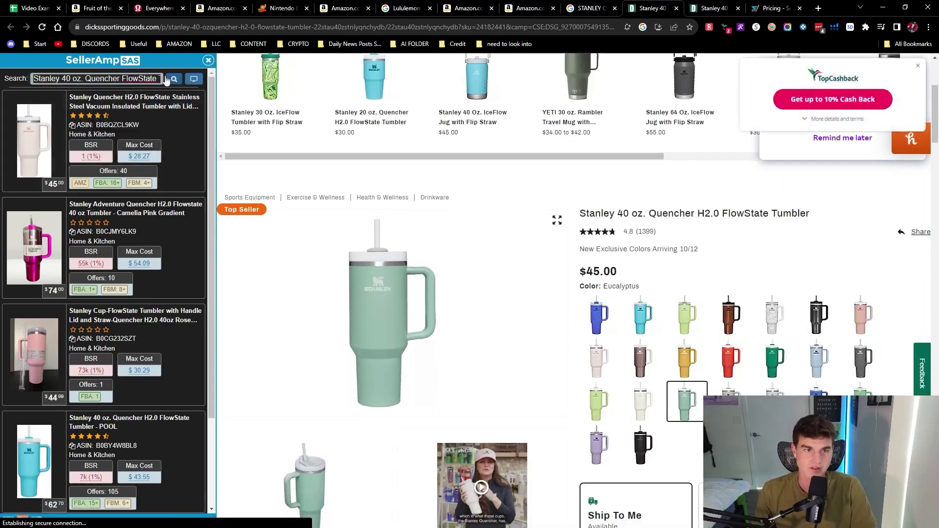
pyautogui.click(153, 76)
pyautogui.moveTo(153, 77); pyautogui.dragTo(175, 80)
pyautogui.click(131, 79)
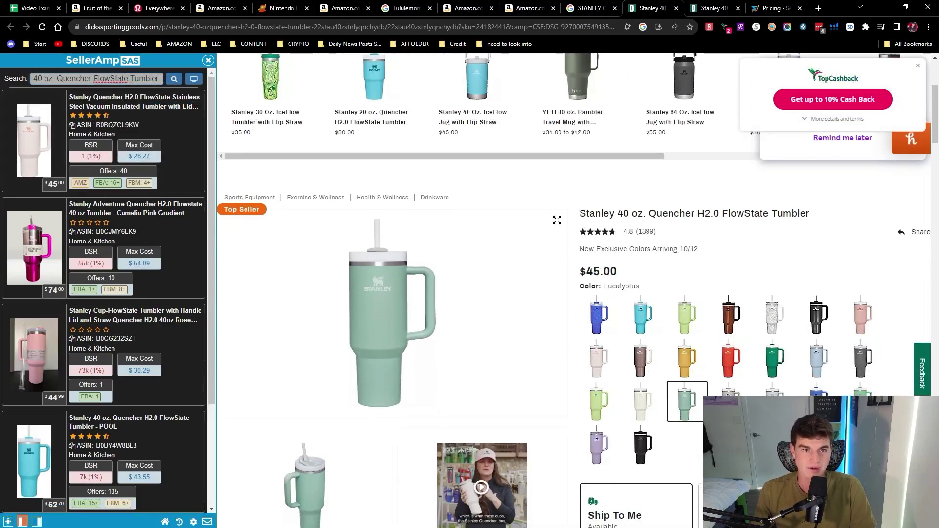
pyautogui.doubleClick(622, 286)
pyautogui.hotkey('ctrl', 'c')
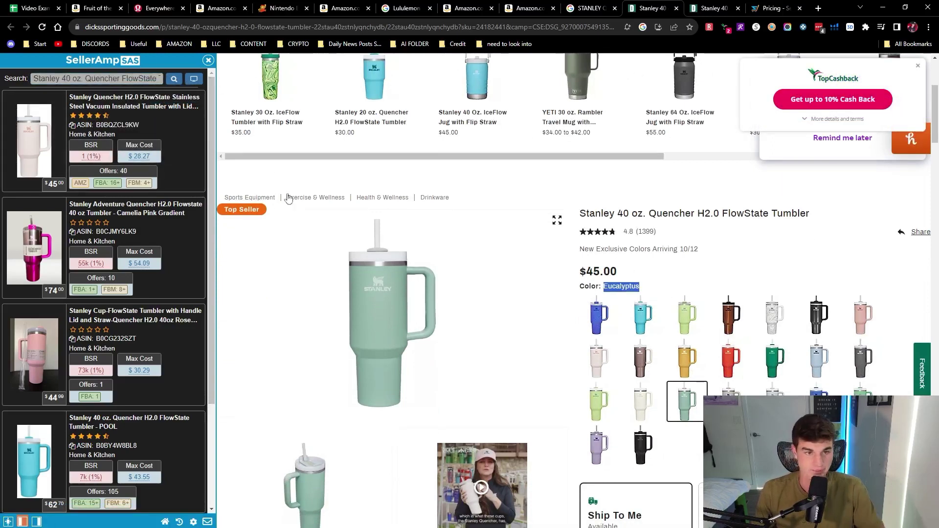
pyautogui.click(153, 78)
pyautogui.moveTo(153, 78); pyautogui.dragTo(194, 84)
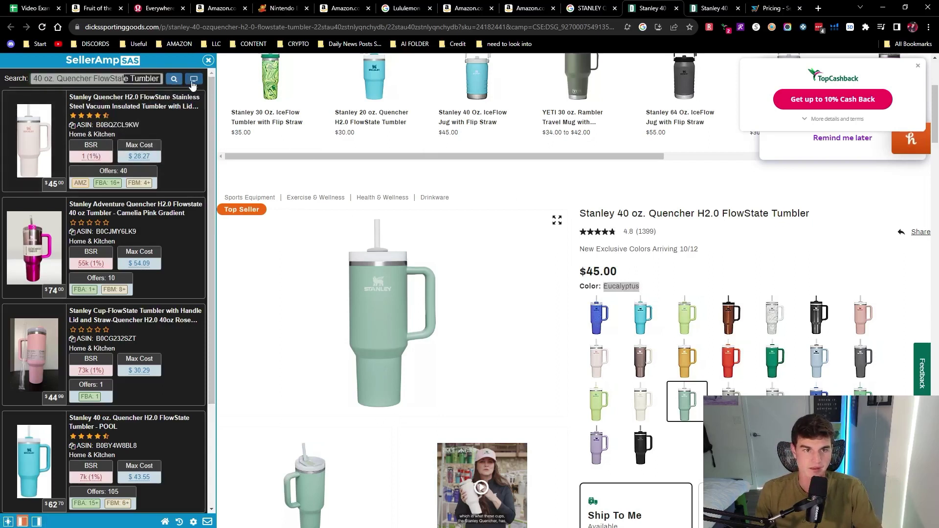
pyautogui.click(160, 79)
pyautogui.hotkey('ctrl', 'v')
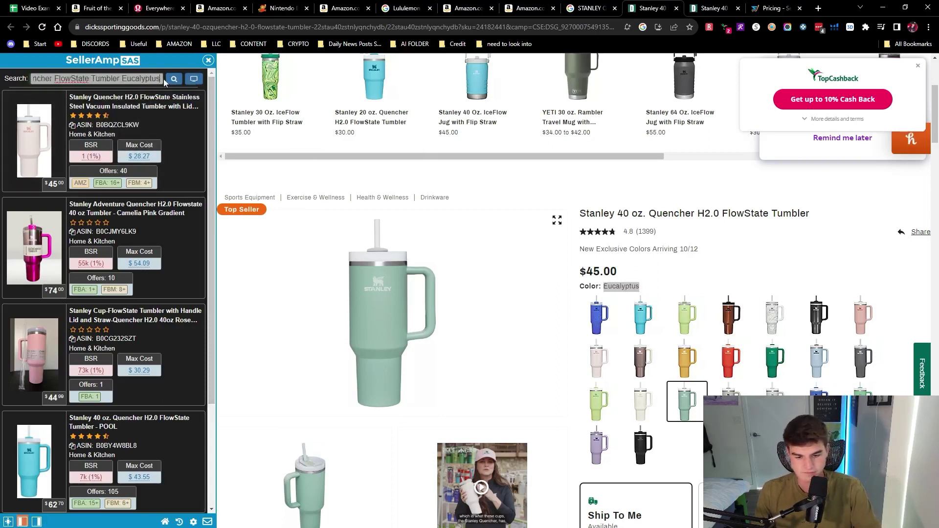
pyautogui.press('Return')
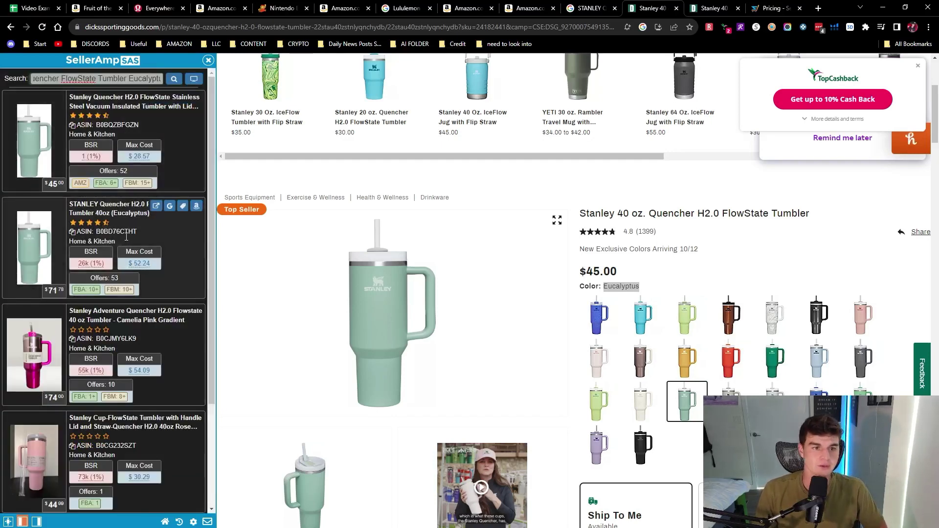
# Step: Open the Amazon product page for SellerAmp's match STANLEY Quencher H2.0 FlowState Tumbler 40oz (Eucalyptus)
pyautogui.scroll(4, 541, 233)
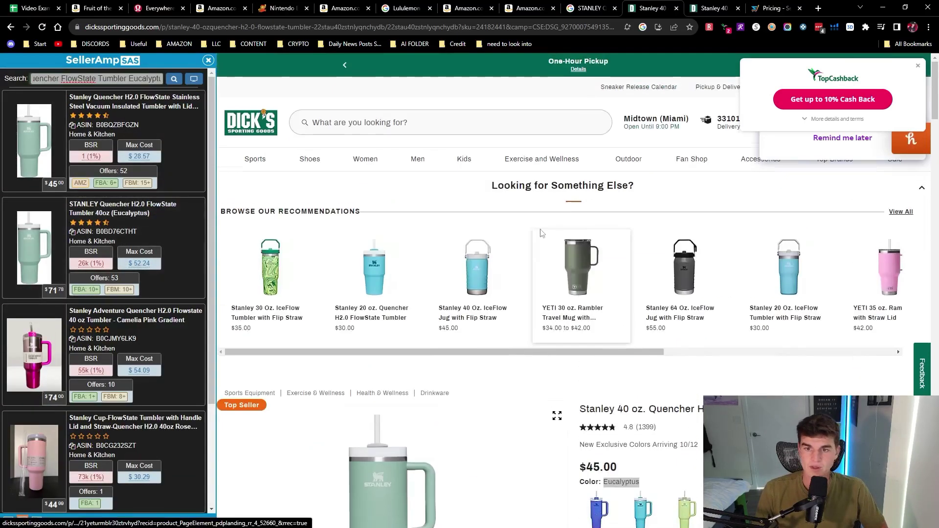
pyautogui.scroll(-2, 365, 220)
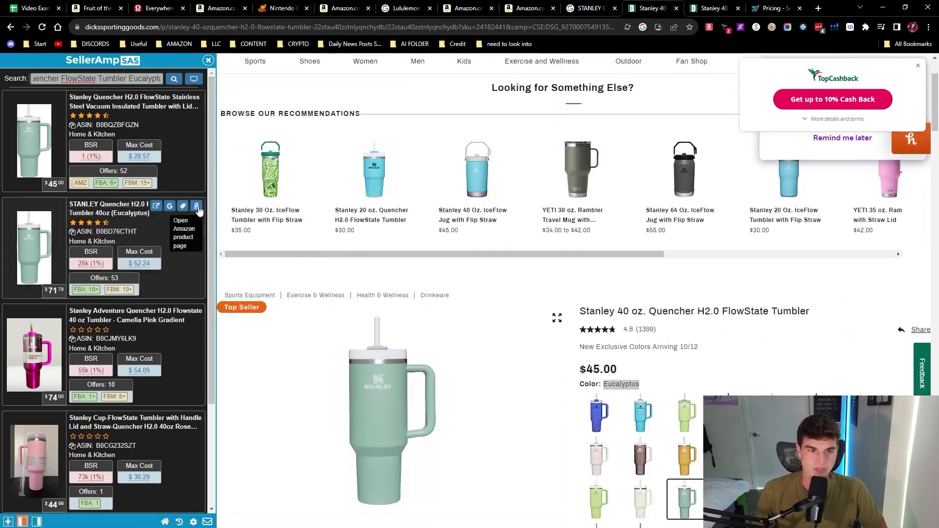
pyautogui.click(196, 206)
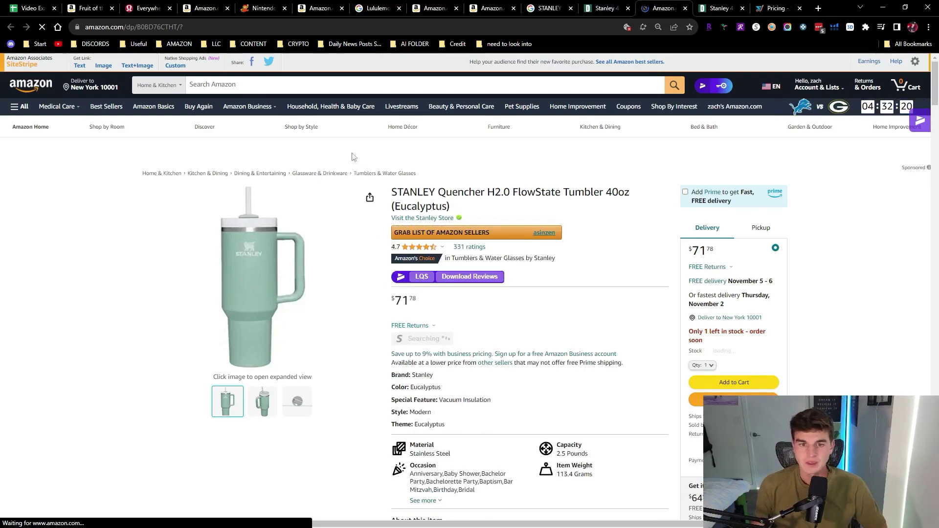
# Step: Return to the DICK'S Sporting Goods tumbler page and copy its full web address
pyautogui.hotkey('ctrl', 'shift', 'Tab')
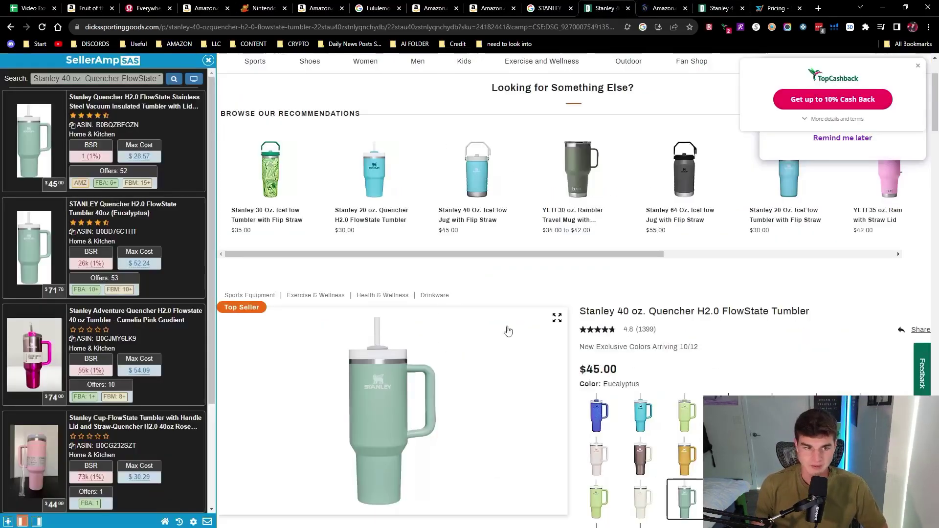
pyautogui.click(250, 26)
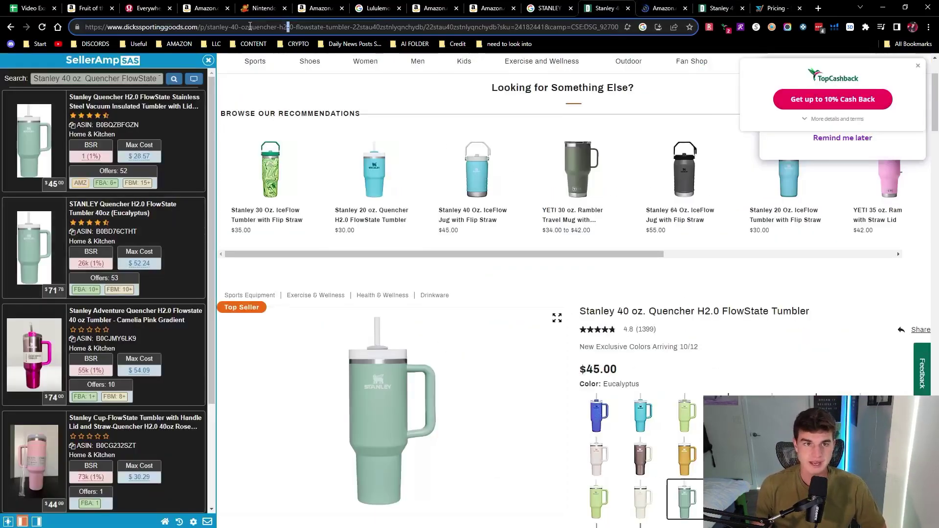
pyautogui.rightClick(250, 27)
pyautogui.click(300, 90)
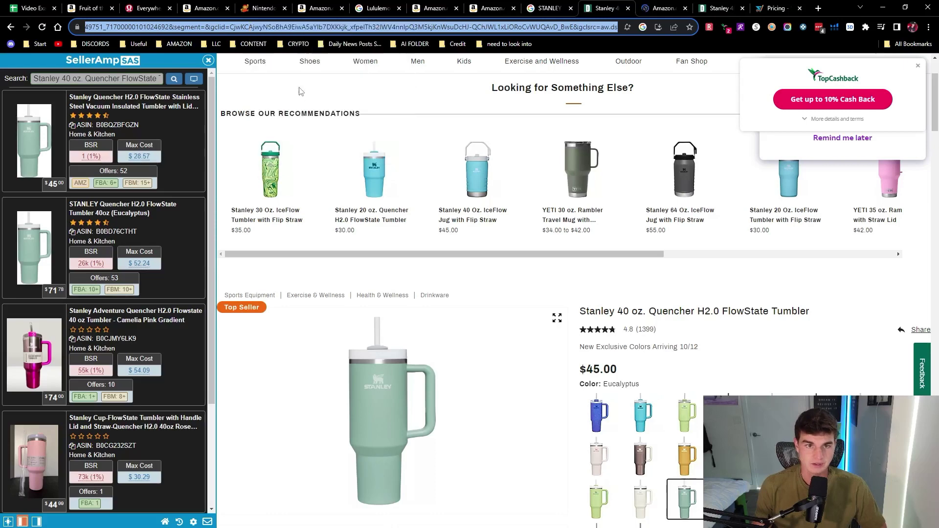
# Step: Save the copied address as the Eucalyptus tumbler's source in SellerAmp's lookup details and export the product to the Video Example sheet
pyautogui.click(668, 6)
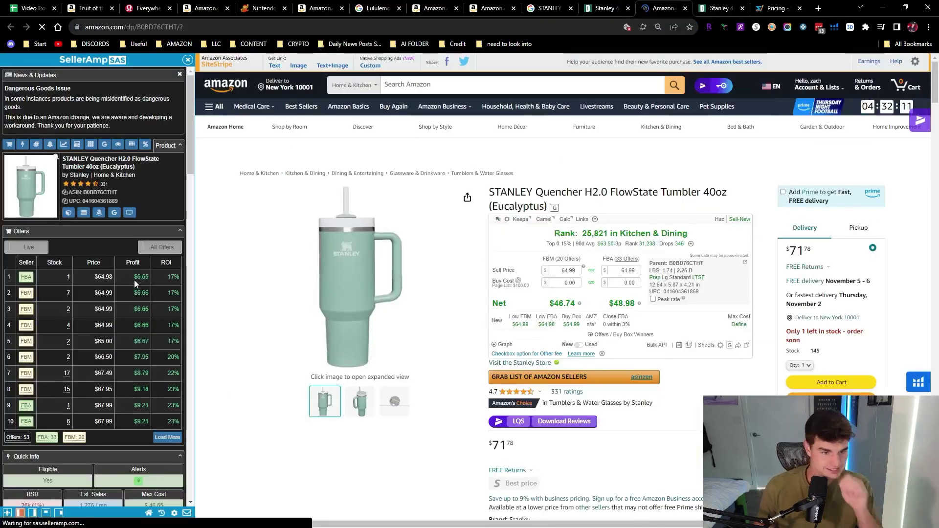
pyautogui.scroll(-10, 134, 280)
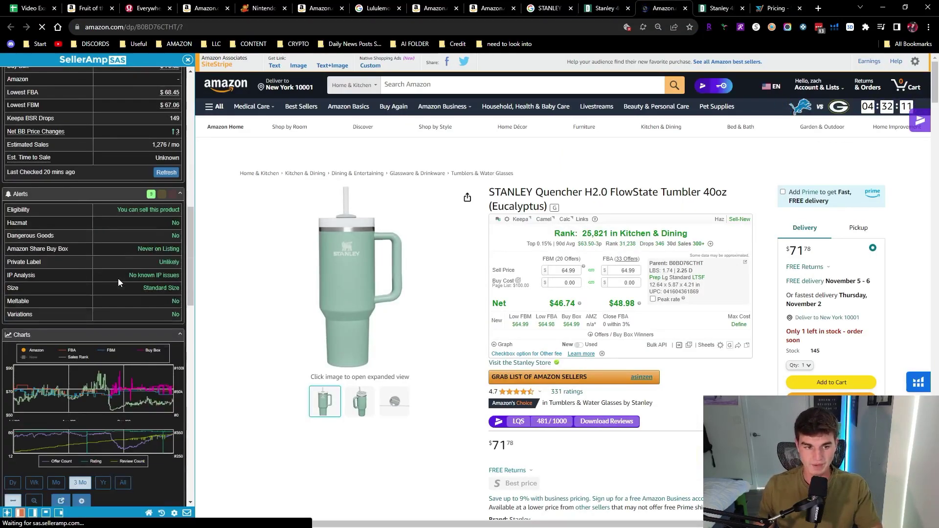
pyautogui.scroll(-10, 118, 278)
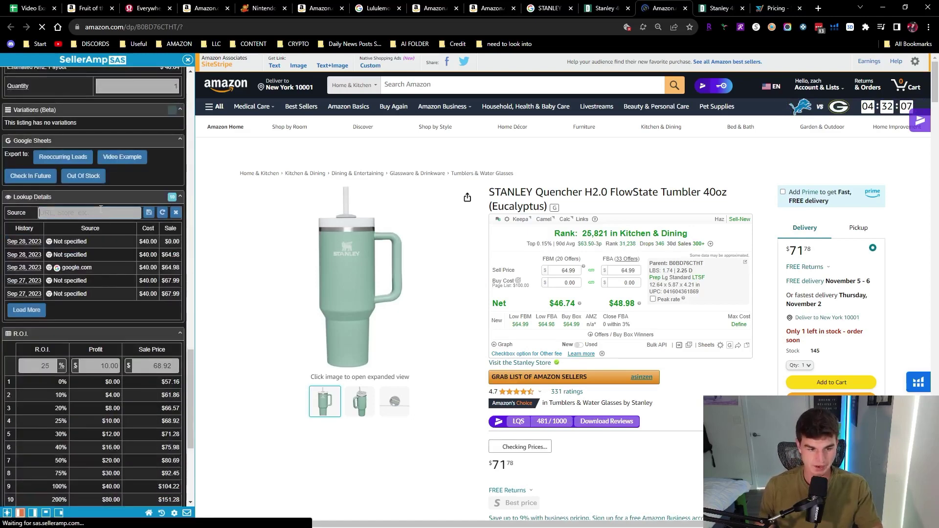
pyautogui.hotkey('ctrl', 'v')
pyautogui.click(148, 212)
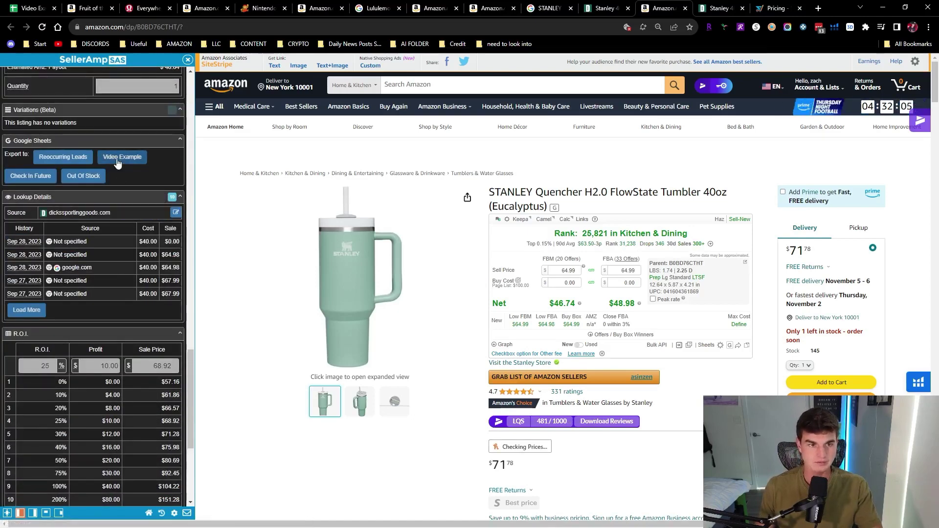
pyautogui.click(118, 159)
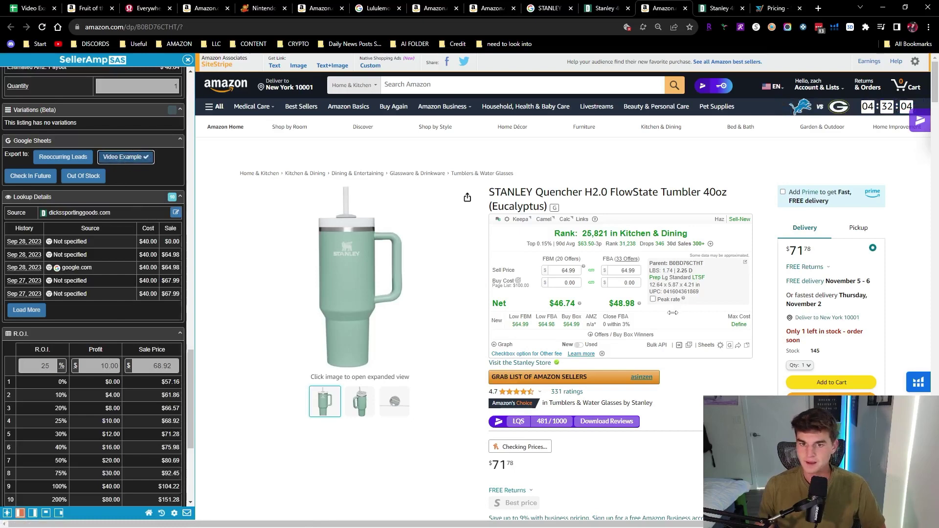
pyautogui.scroll(-5, 123, 324)
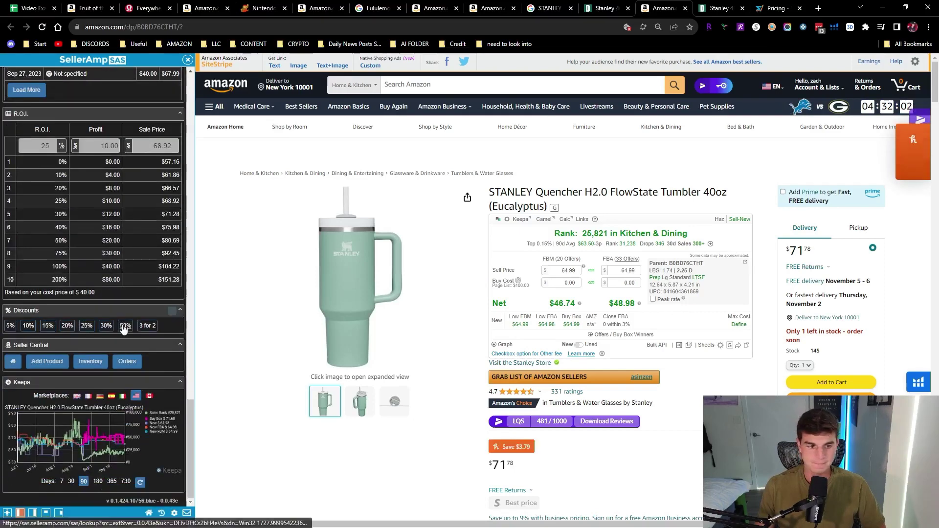
# Step: In SellerAmp's settings, set the buying criteria to a minimum profit of $3 and a minimum ROI of 35%
pyautogui.click(174, 514)
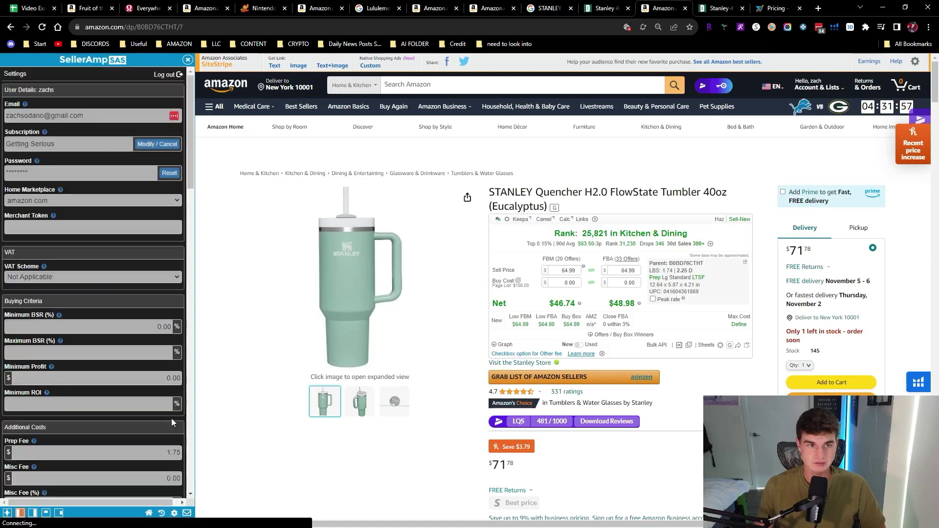
pyautogui.scroll(-2, 119, 152)
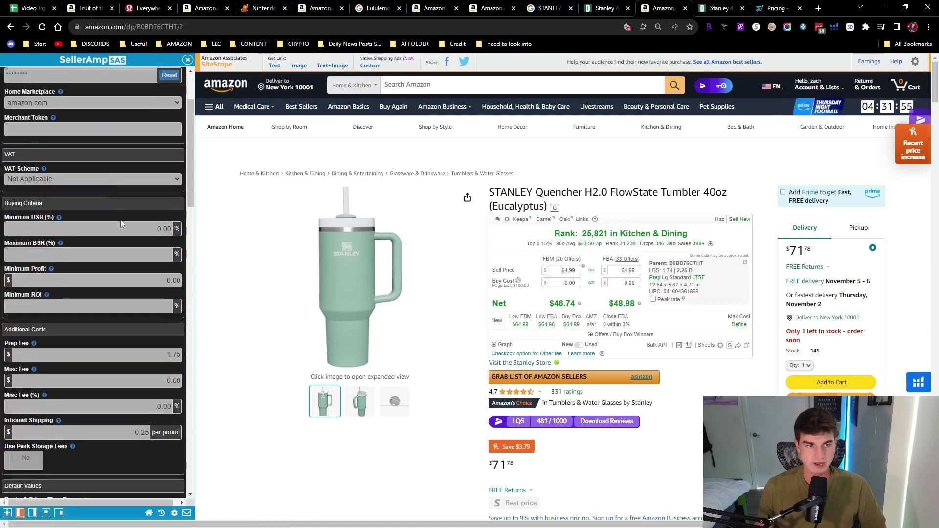
pyautogui.click(140, 230)
pyautogui.click(162, 281)
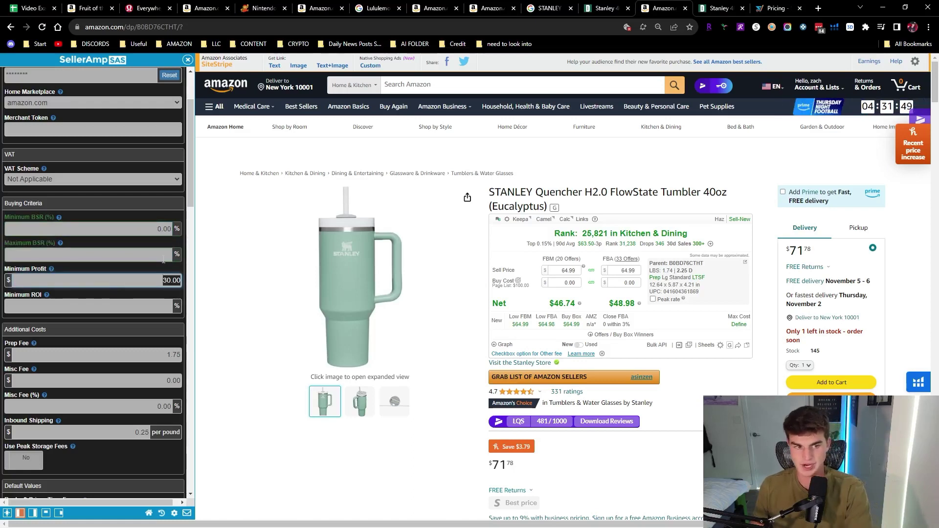
pyautogui.write('3')
pyautogui.click(158, 307)
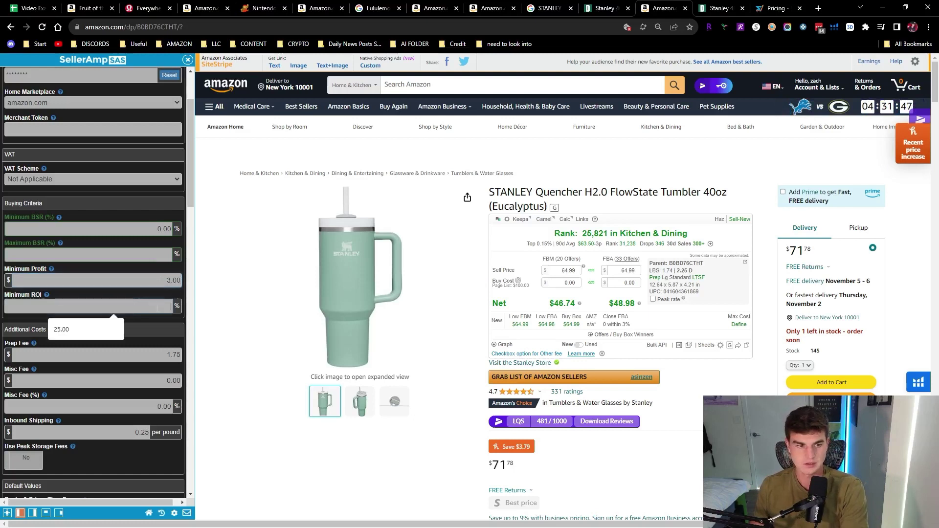
pyautogui.write('35')
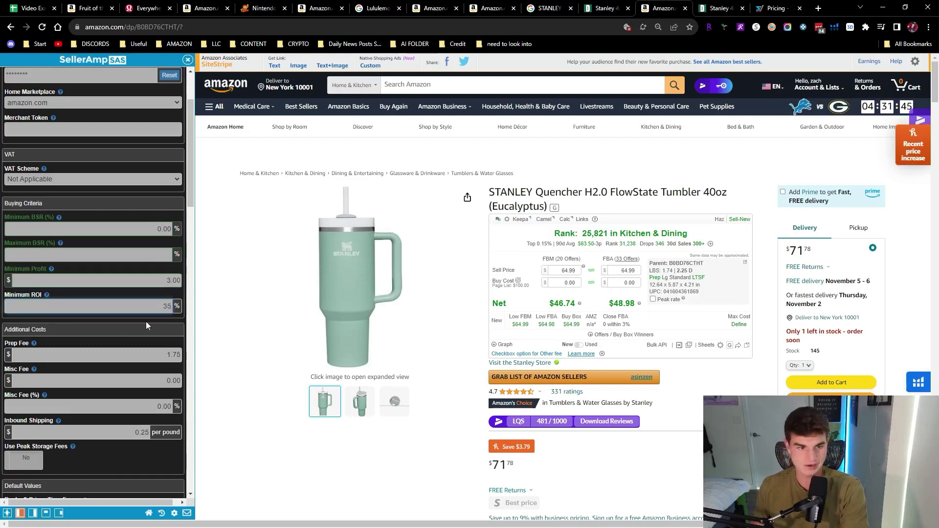
pyautogui.click(146, 322)
# Step: Review the additional cost settings in SellerAmp, including the prep fee, miscellaneous fees and inbound shipping rate
pyautogui.scroll(-2, 139, 271)
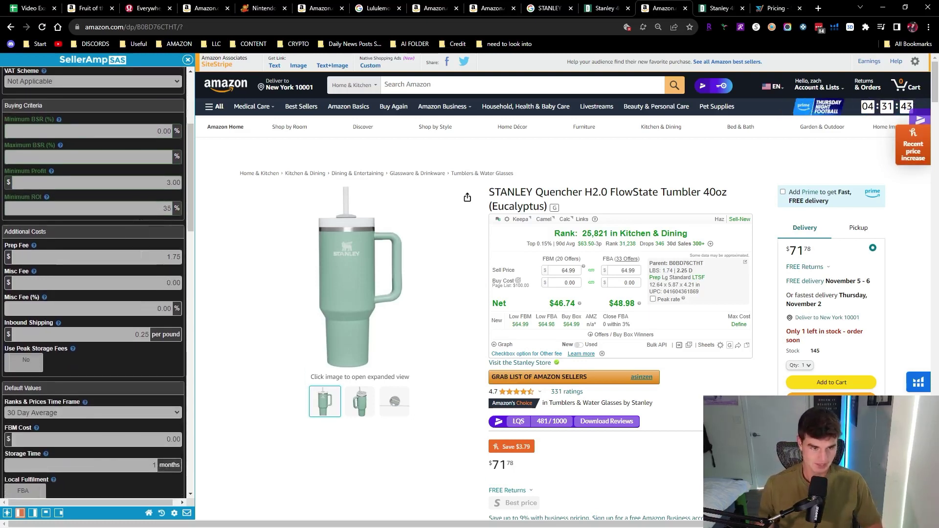
pyautogui.click(127, 258)
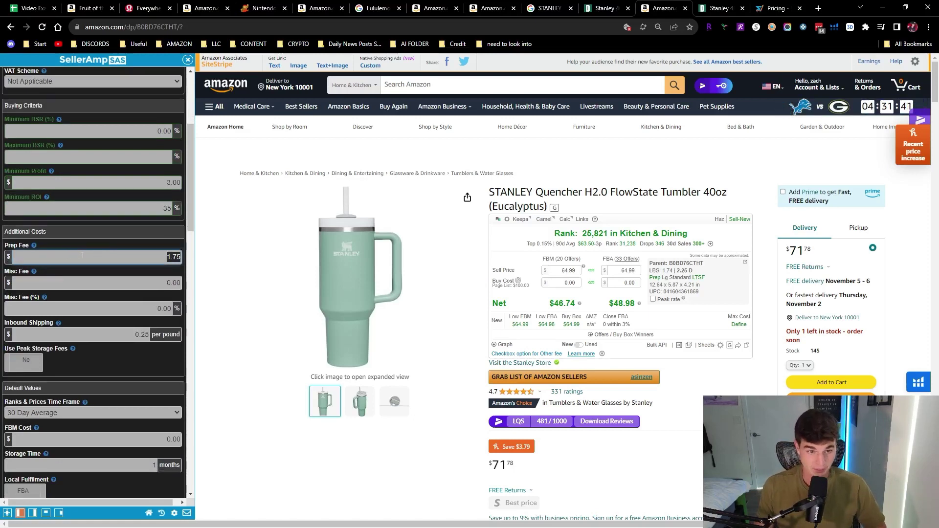
pyautogui.scroll(-1, 82, 254)
pyautogui.press('Tab')
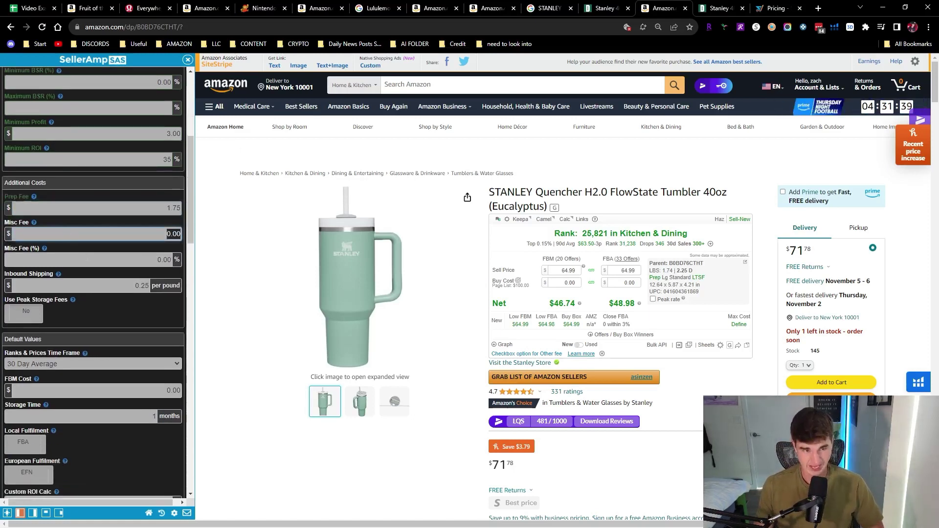
pyautogui.press('Tab')
pyautogui.press('Tab')
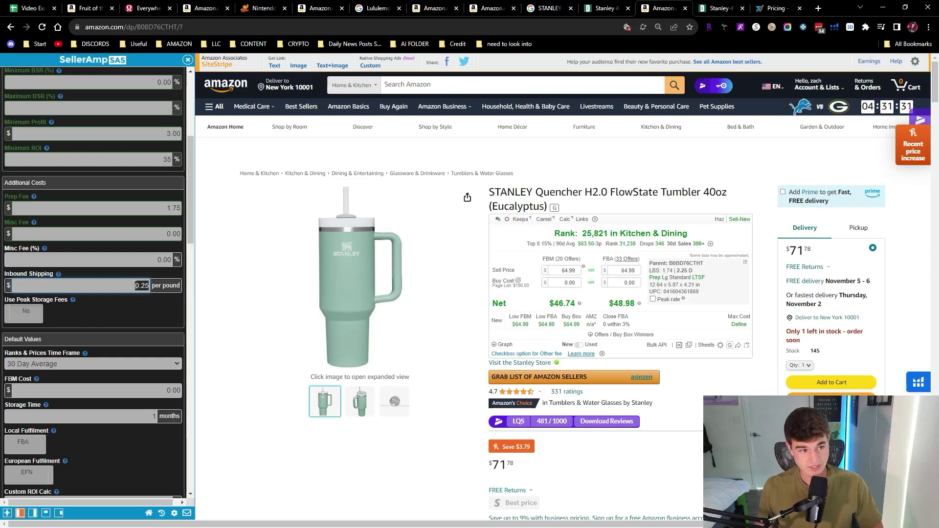
pyautogui.scroll(-2, 131, 279)
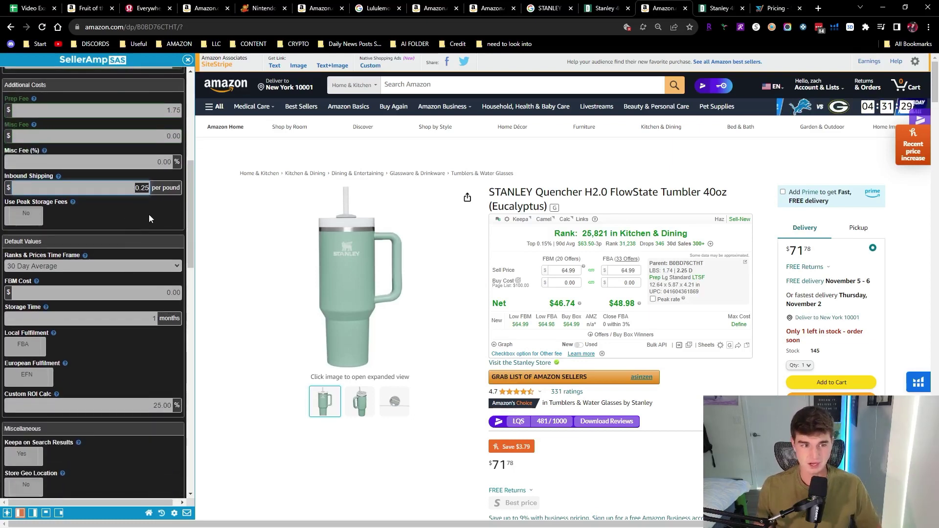
pyautogui.scroll(-1, 154, 198)
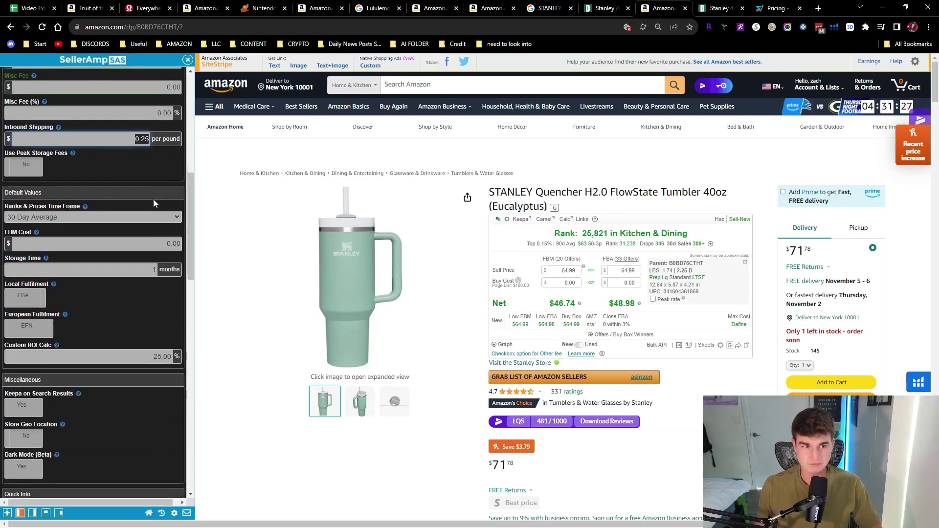
# Step: Look through SellerAmp's default values, miscellaneous and Quick Info options, and the list of SAS panels
pyautogui.scroll(-1, 155, 161)
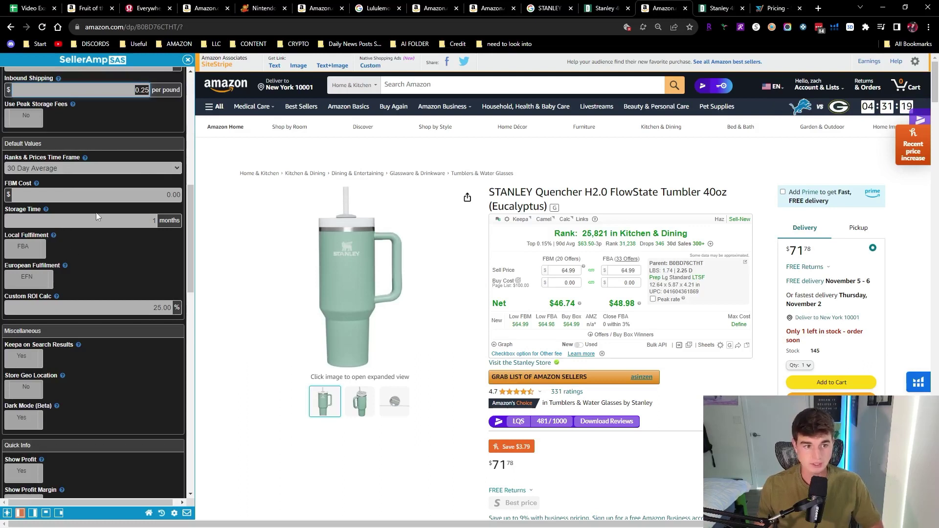
pyautogui.scroll(-3, 96, 212)
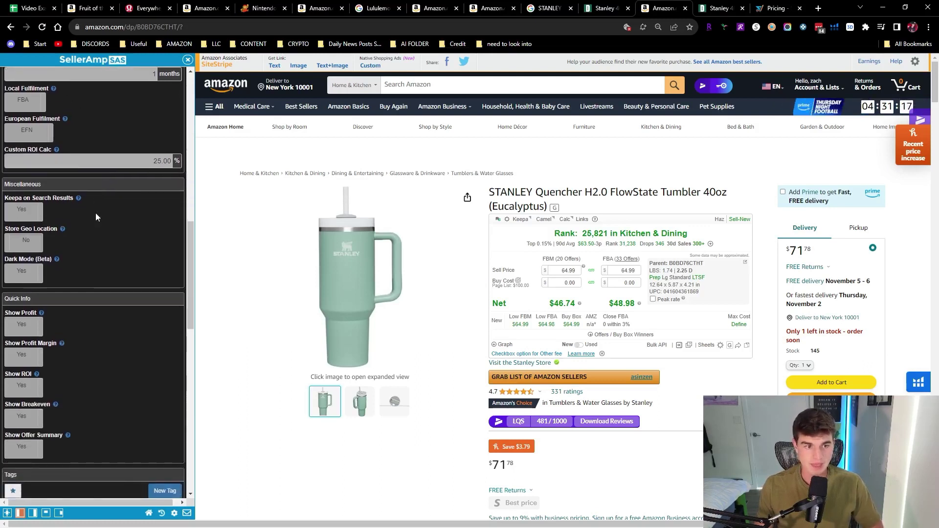
pyautogui.scroll(-4, 96, 212)
pyautogui.moveTo(57, 243)
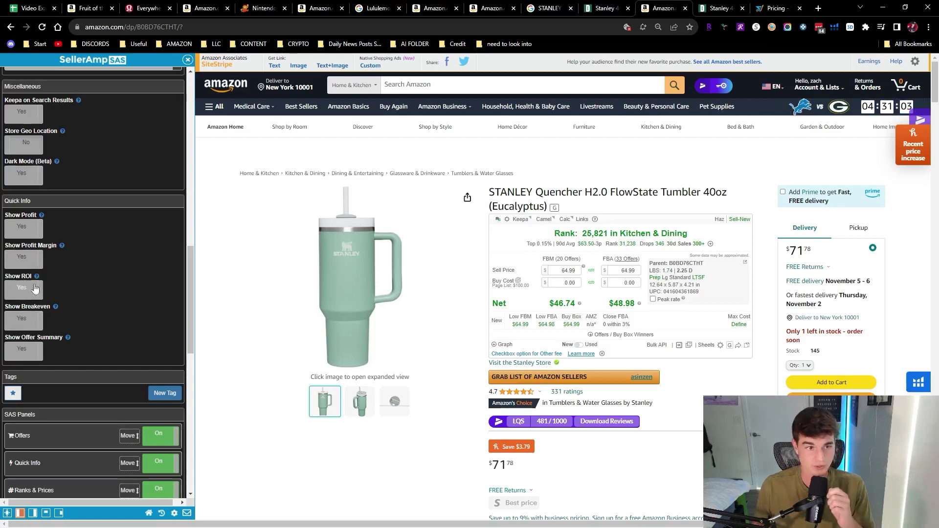
pyautogui.scroll(-3, 37, 291)
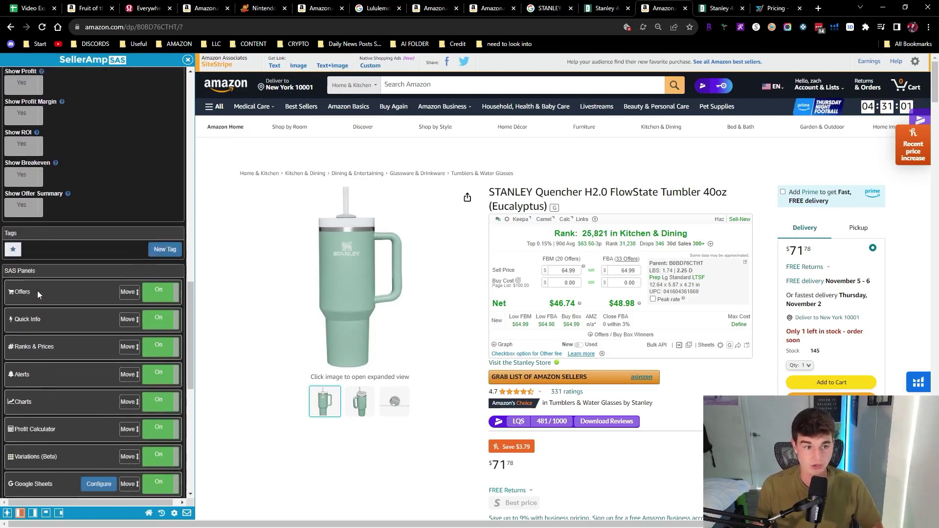
pyautogui.scroll(-3, 37, 291)
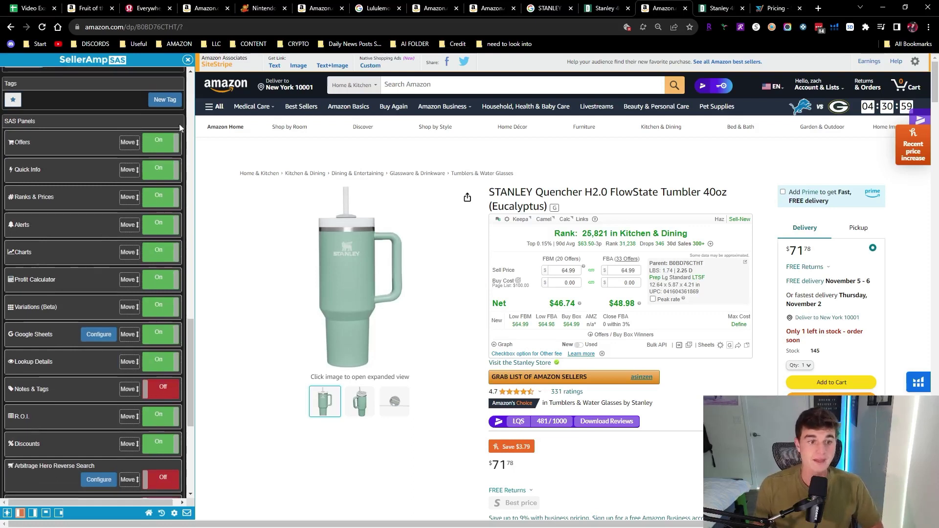
pyautogui.scroll(-2, 157, 157)
pyautogui.scroll(2, 157, 158)
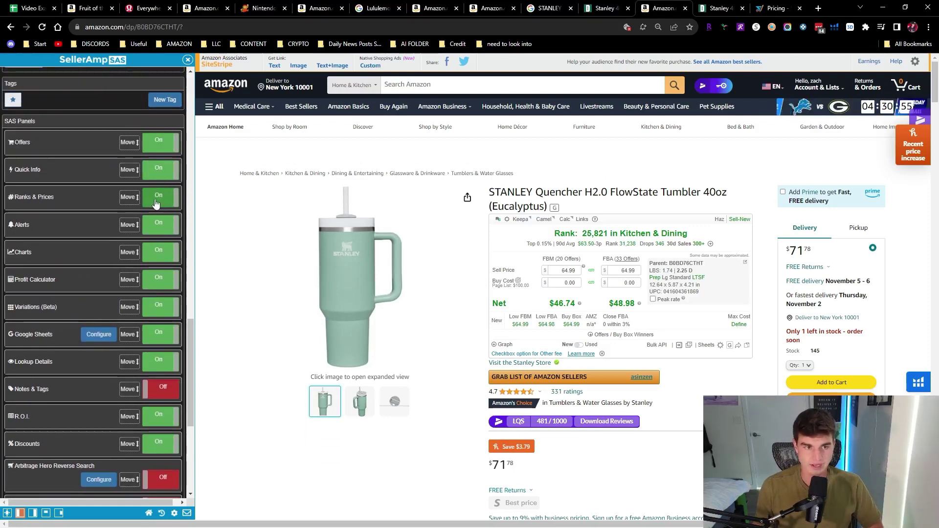
# Step: Go through the on/off switches of the SAS panels down to Keepa and save the SellerAmp settings
pyautogui.click(159, 172)
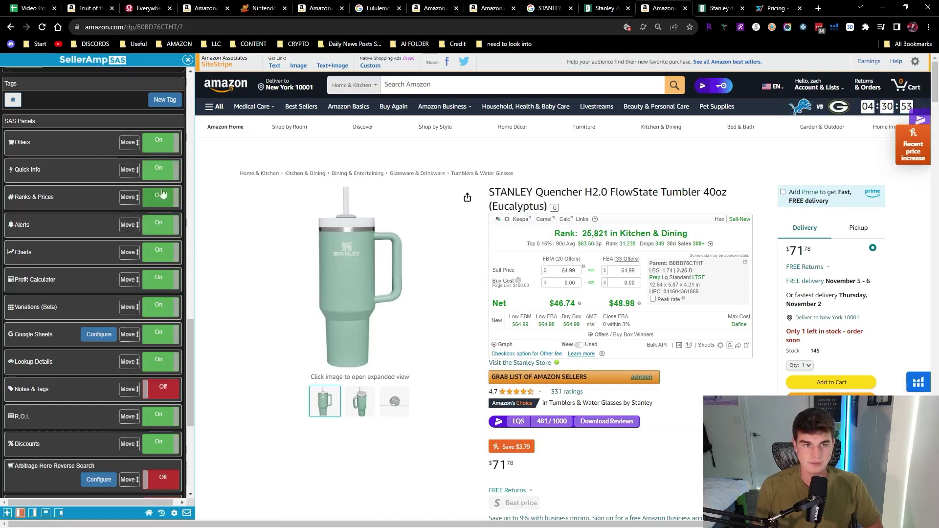
pyautogui.scroll(-3, 162, 181)
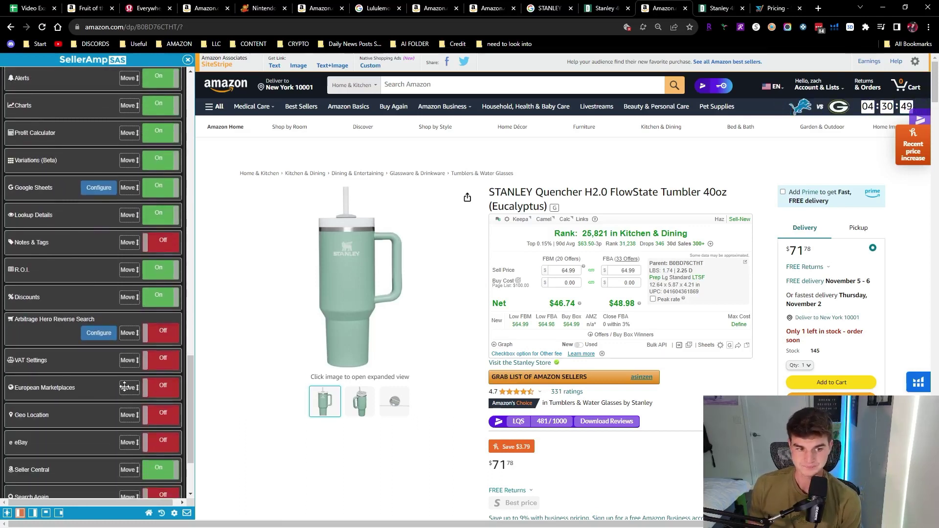
pyautogui.scroll(-2, 125, 387)
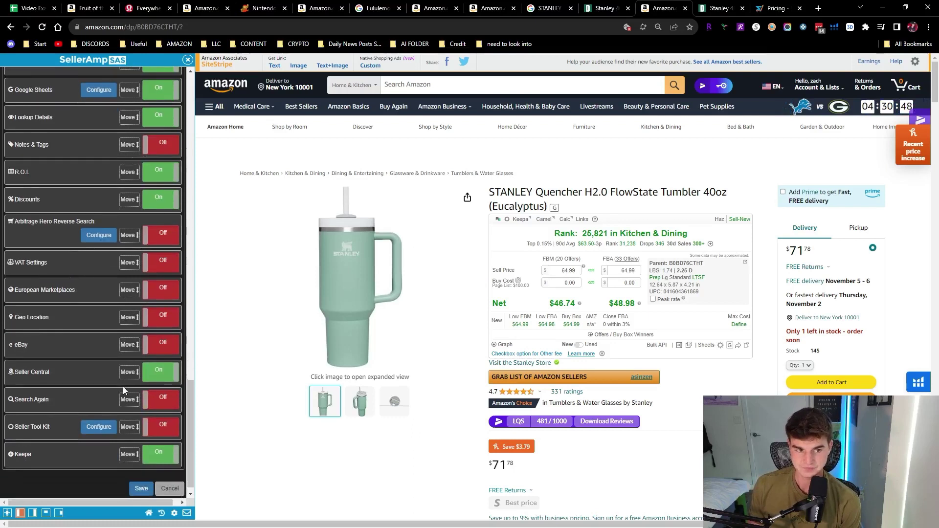
pyautogui.click(141, 480)
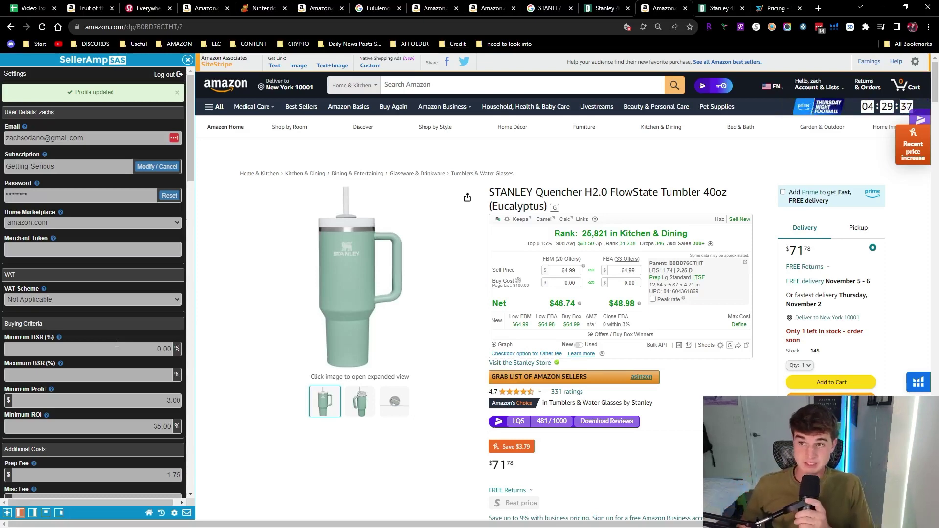
# Step: Look over the saved settings from the buying criteria to the SAS panels and return to SellerAmp's home view
pyautogui.scroll(-15, 140, 361)
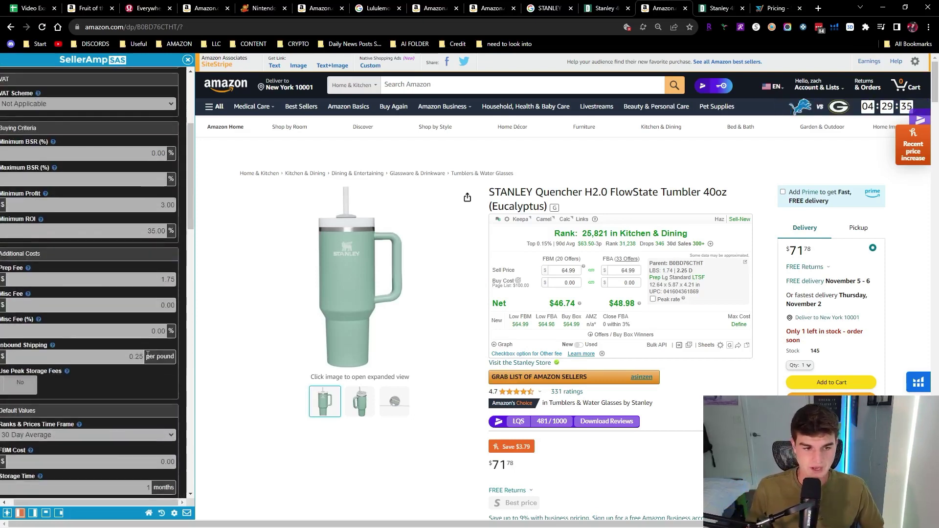
pyautogui.scroll(-8, 140, 357)
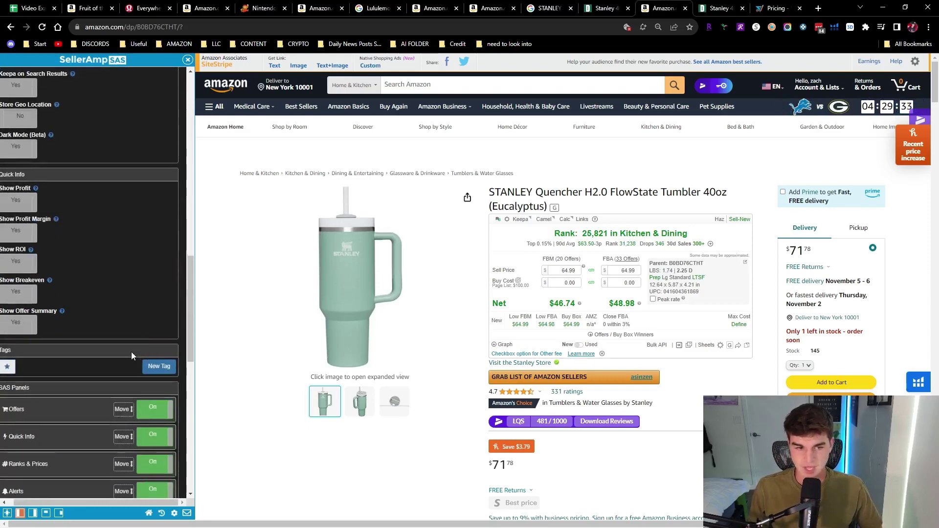
pyautogui.scroll(-4, 98, 426)
pyautogui.scroll(20, 88, 435)
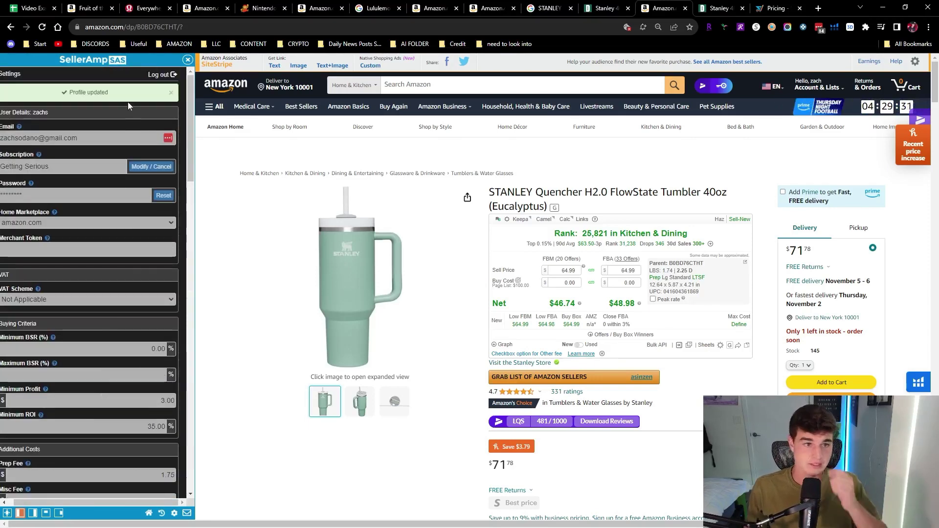
pyautogui.click(149, 513)
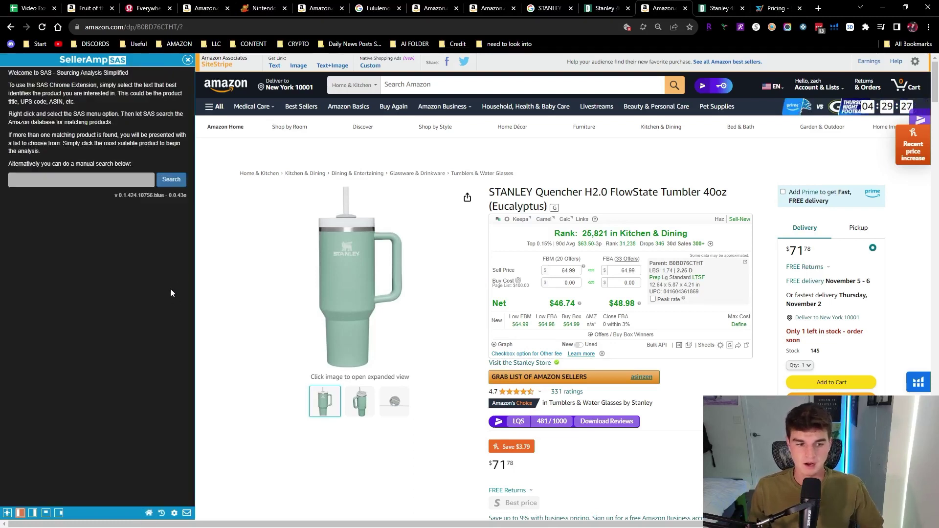